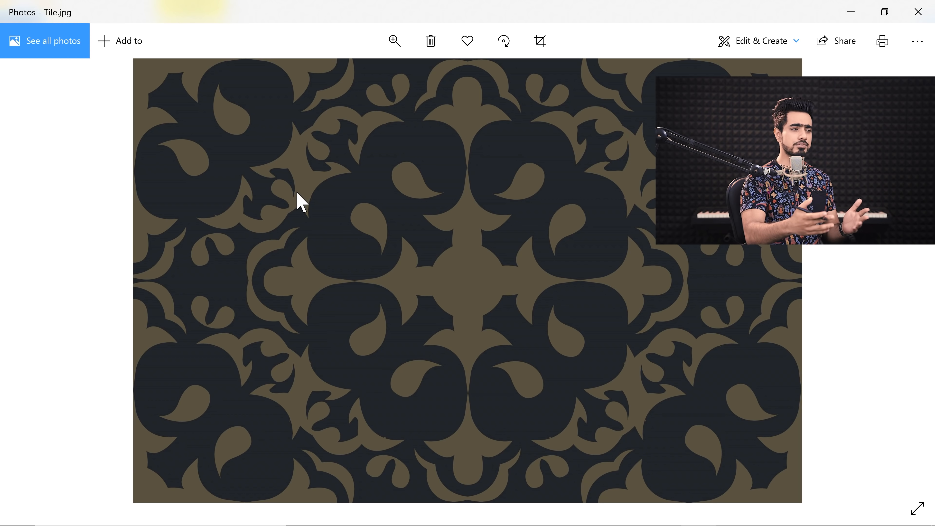
- Close the photo viewer and open Tile.jpg in Photoshop
left_click(912, 11)
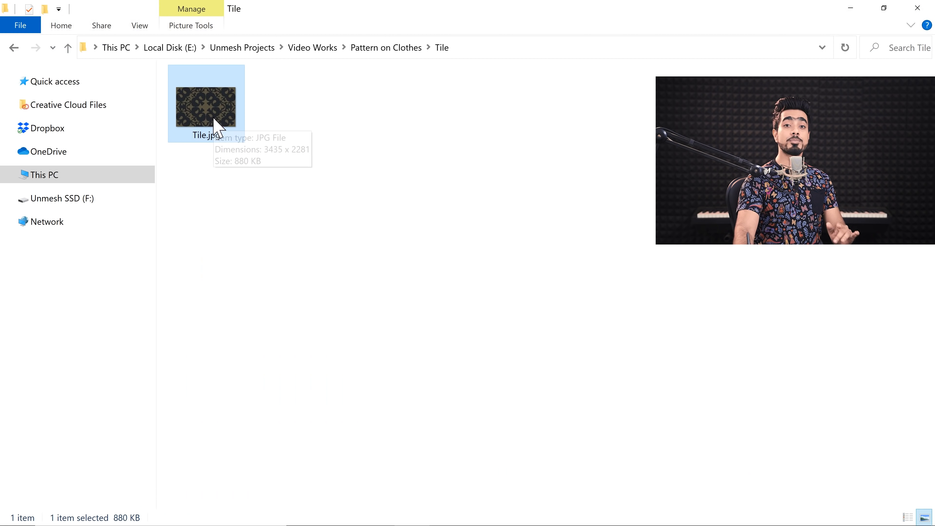
left_click_drag(214, 130, 609, 73)
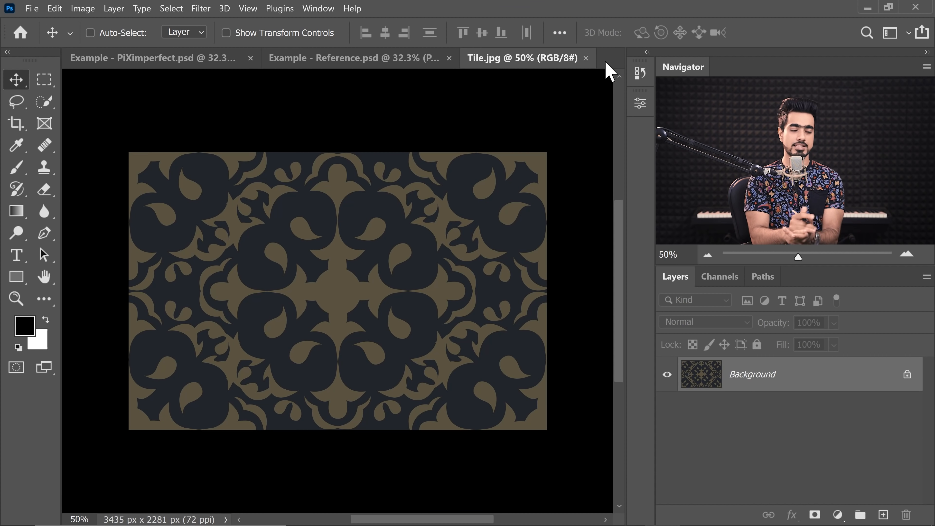
- Open the Color Range dialog on the tile image and sample a colour from the pattern
key("ctrl+0")
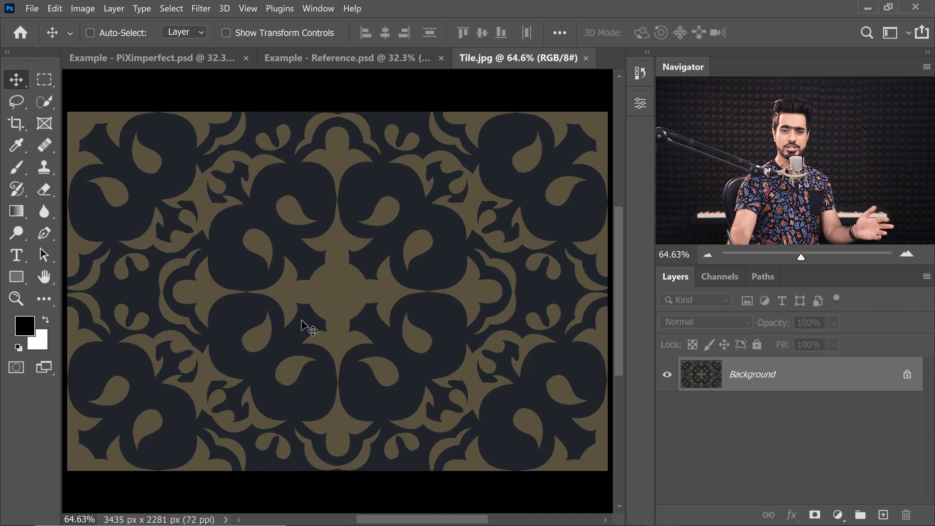
left_click(181, 11)
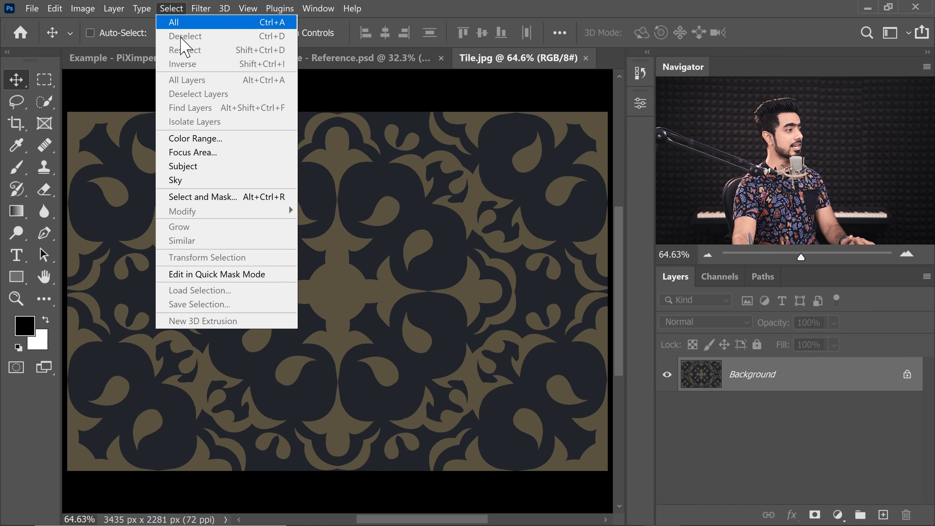
left_click(211, 142)
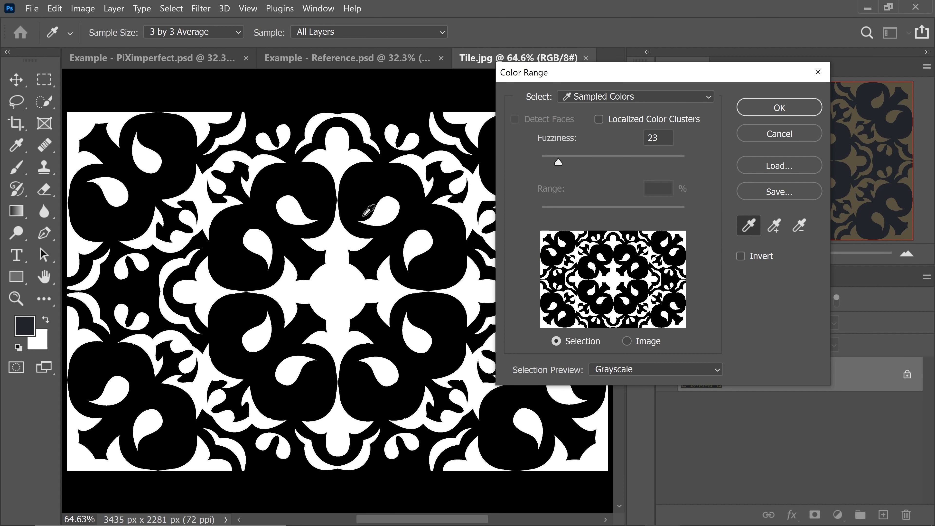
left_click(357, 179)
left_click(635, 96)
left_click(617, 183)
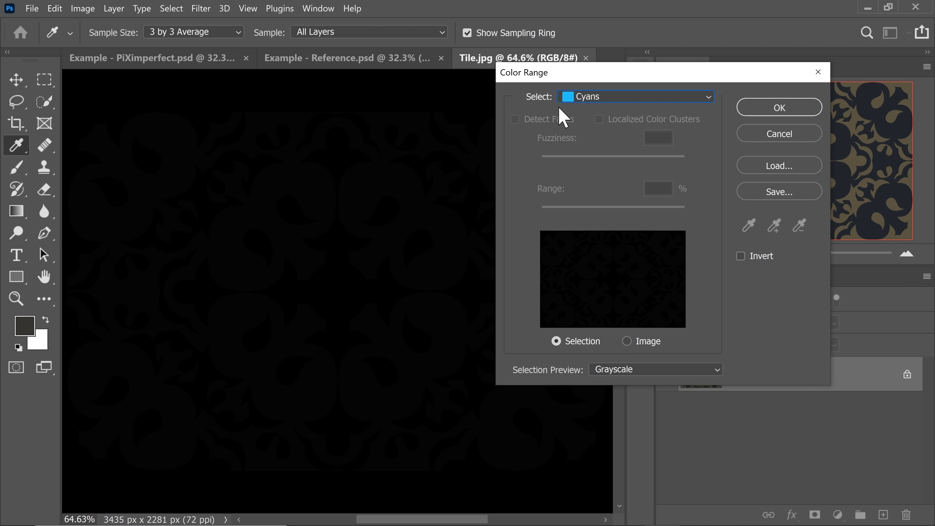
left_click(591, 98)
left_click(599, 111)
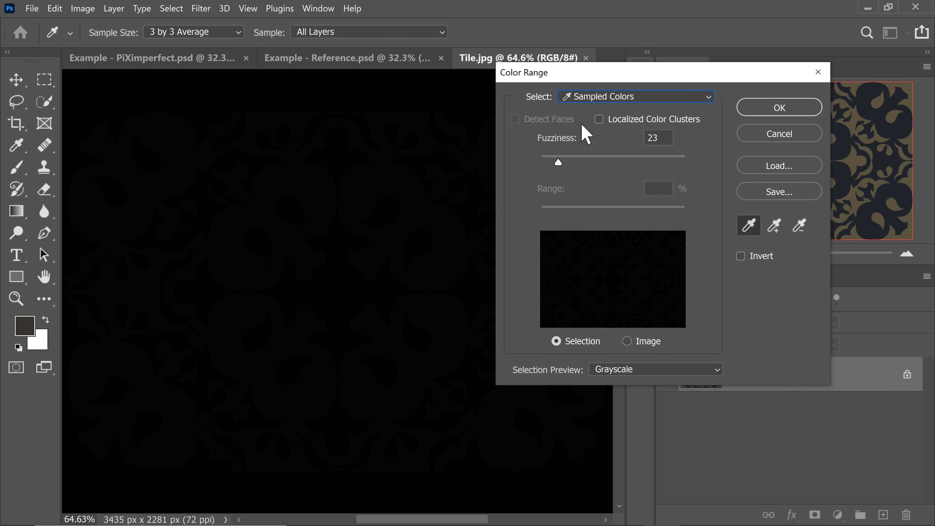
- Set the Color Range fuzziness to 0 and the selection preview to None
left_click_drag(553, 160, 535, 164)
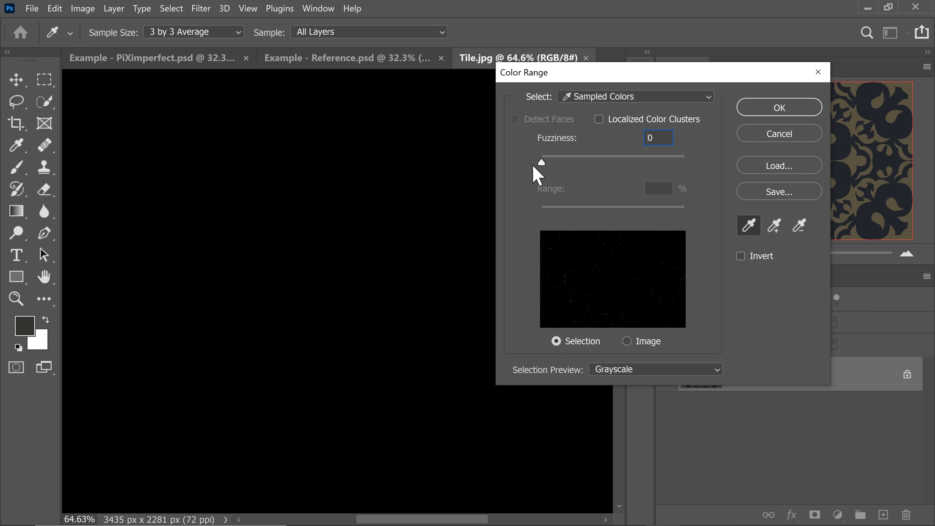
left_click(632, 379)
left_click(622, 382)
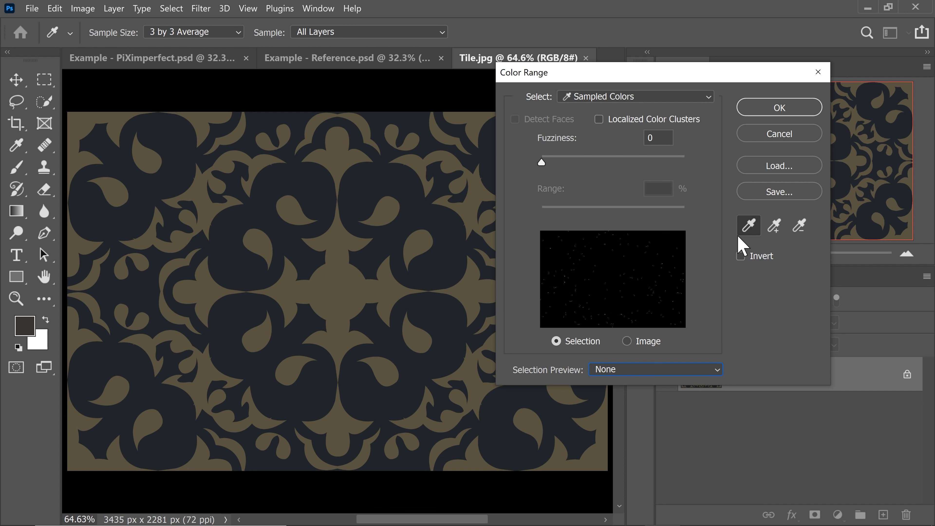
- Sample the tan pattern colour and switch the selection preview to Grayscale
left_click(328, 293)
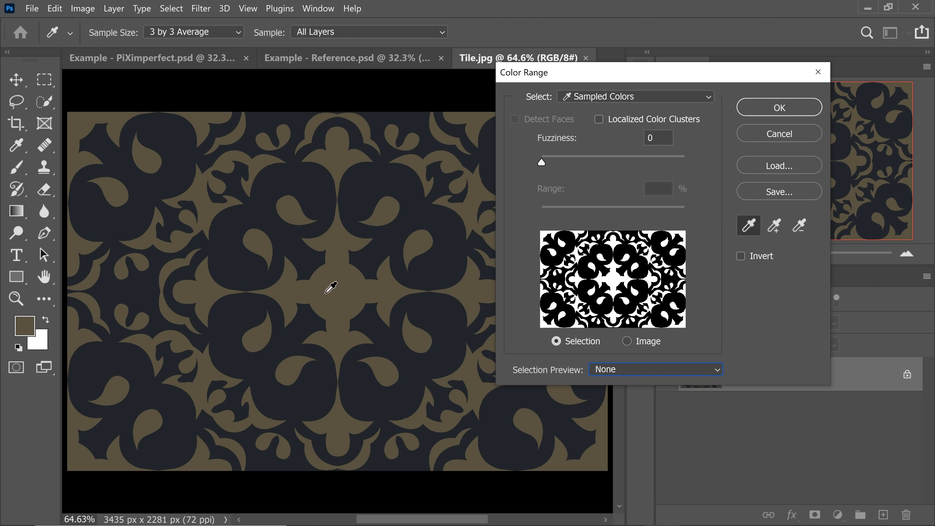
left_click(621, 371)
left_click(620, 405)
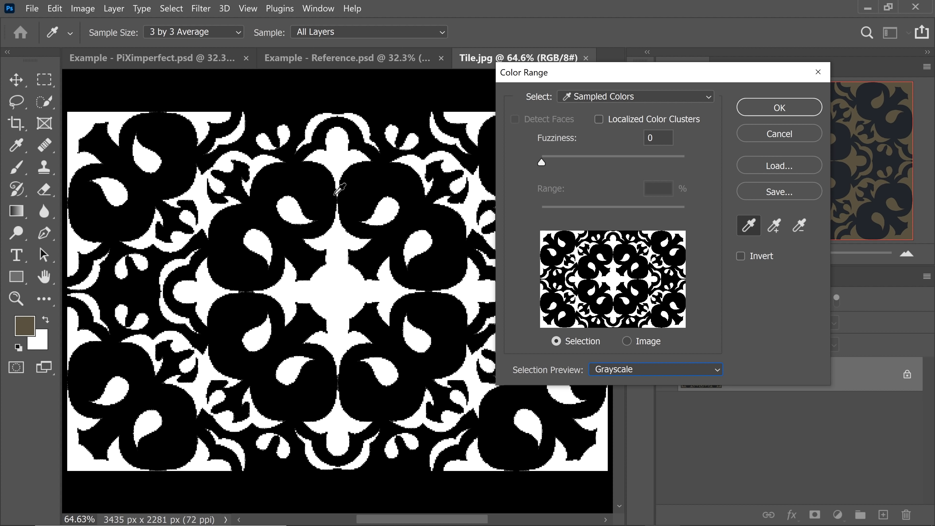
- Set the Color Range fuzziness to 42 and confirm the tan colour selection
key("ctrl+space")
left_click_drag(348, 227, 386, 229)
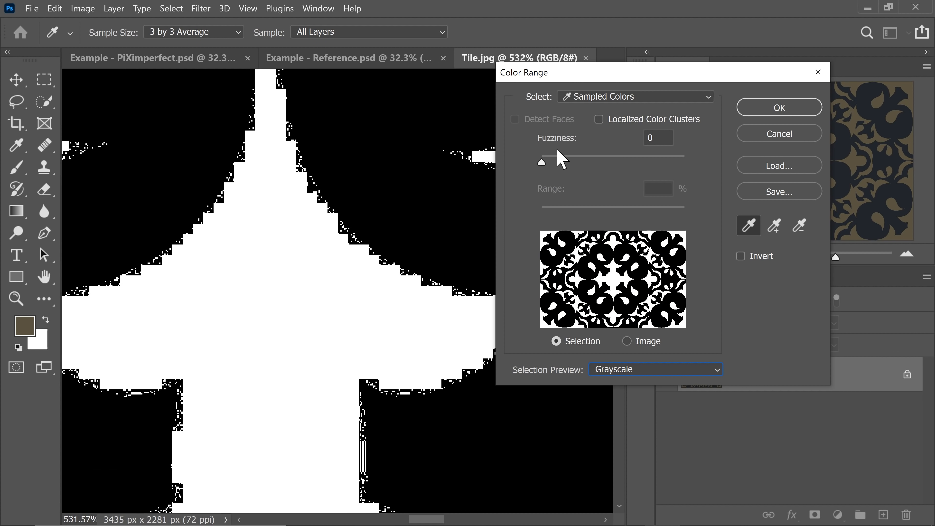
left_click_drag(543, 162, 611, 173)
key("ctrl+space")
left_click(346, 191)
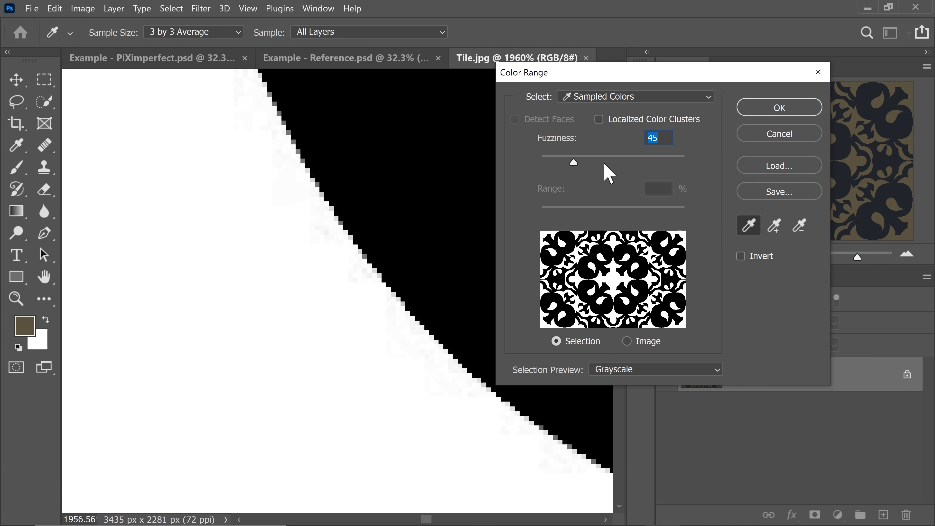
left_click(628, 159)
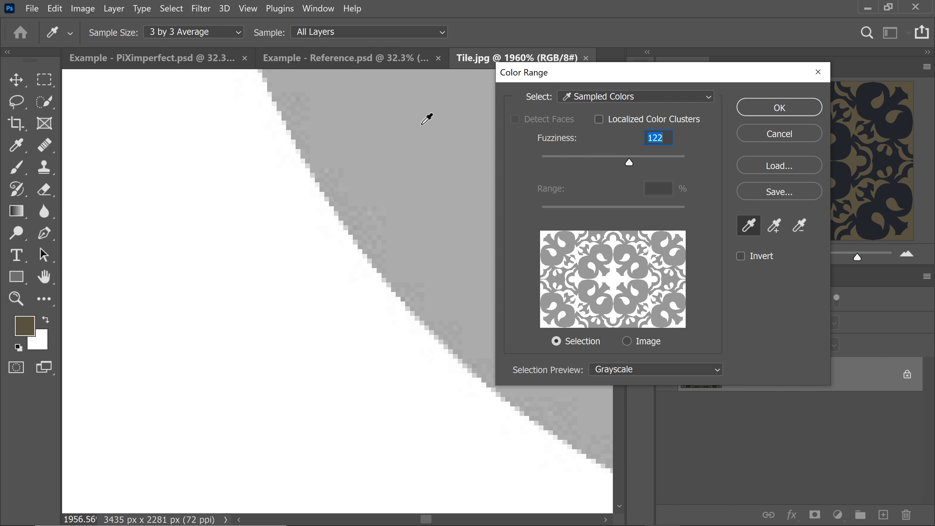
mouse_move(578, 160)
left_mouse_down()
mouse_move(566, 161)
mouse_move(591, 162)
mouse_move(571, 159)
left_mouse_up()
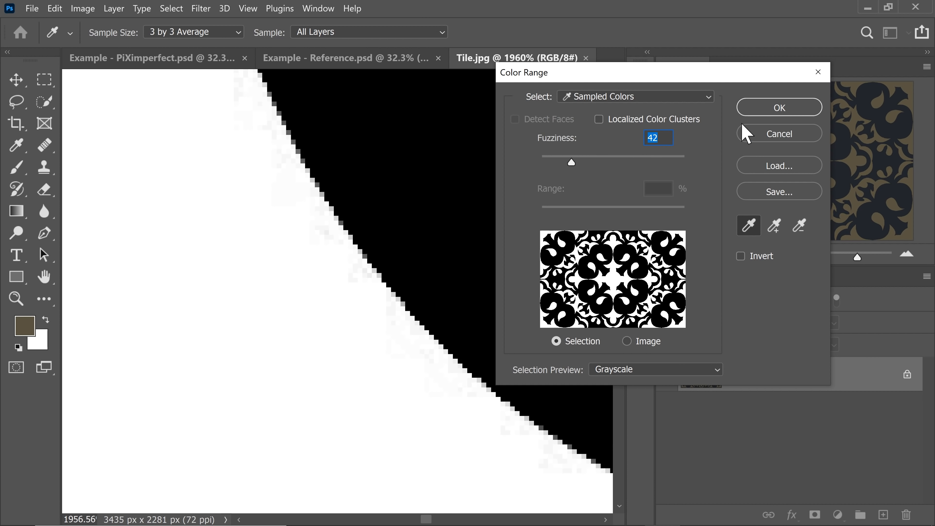
left_click(780, 107)
- Add a white Solid Color fill layer from the tan selection
key("ctrl+0")
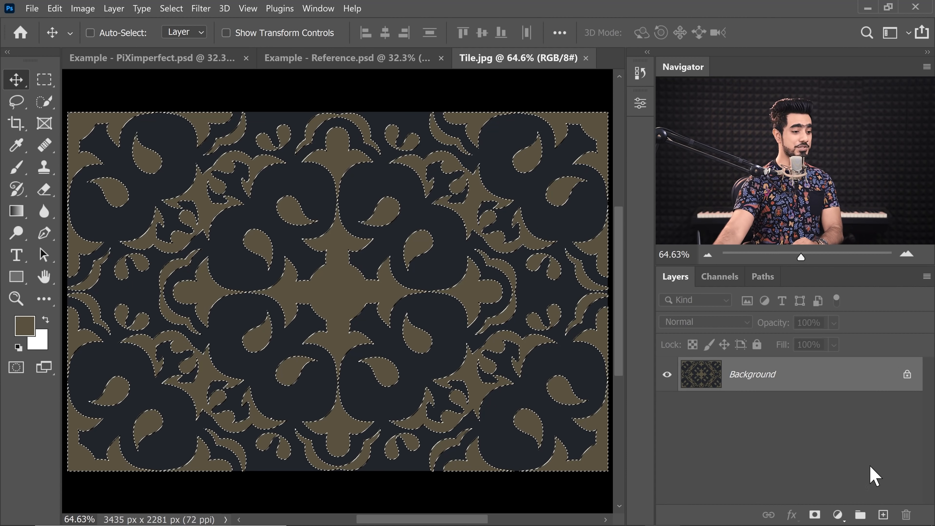
left_click(838, 517)
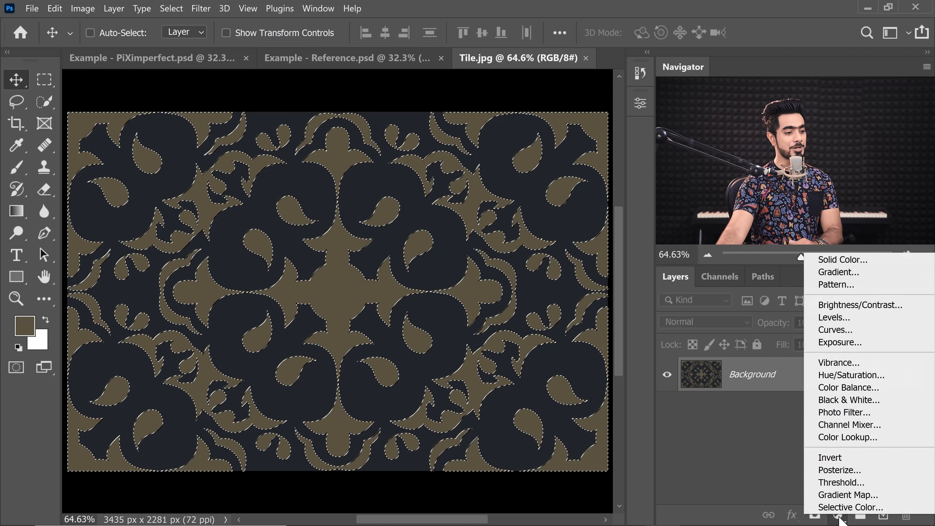
left_click(828, 261)
left_click_drag(495, 257, 834, 202)
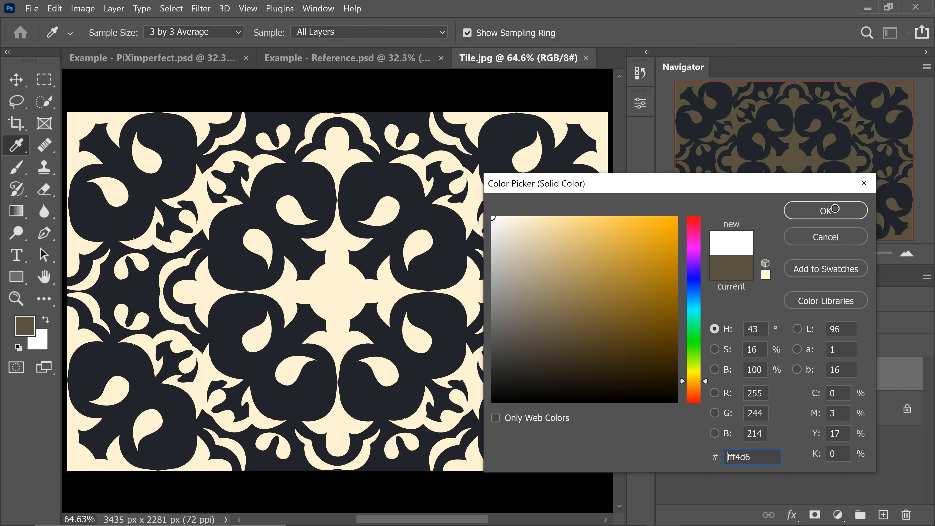
left_click(827, 209)
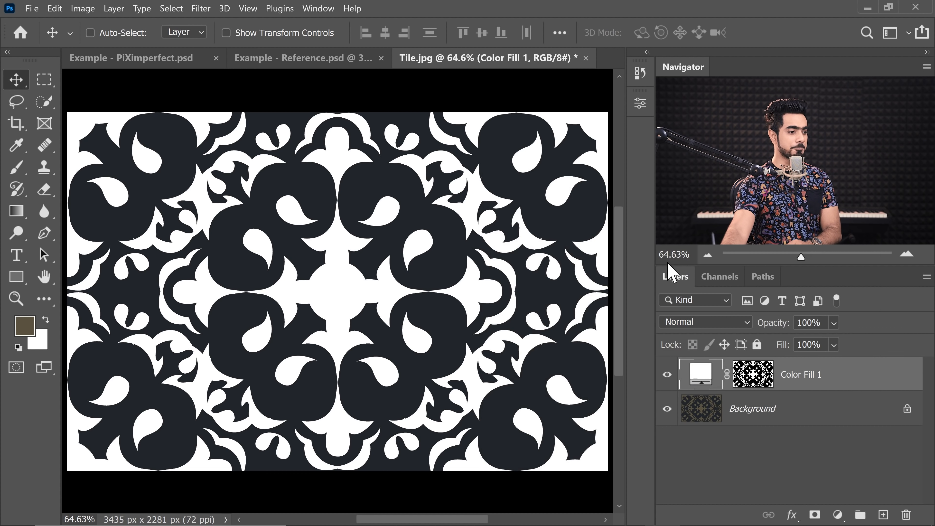
- Hide the Background layer, select the whole canvas and define it as a pattern named Tile 1
left_click(667, 409)
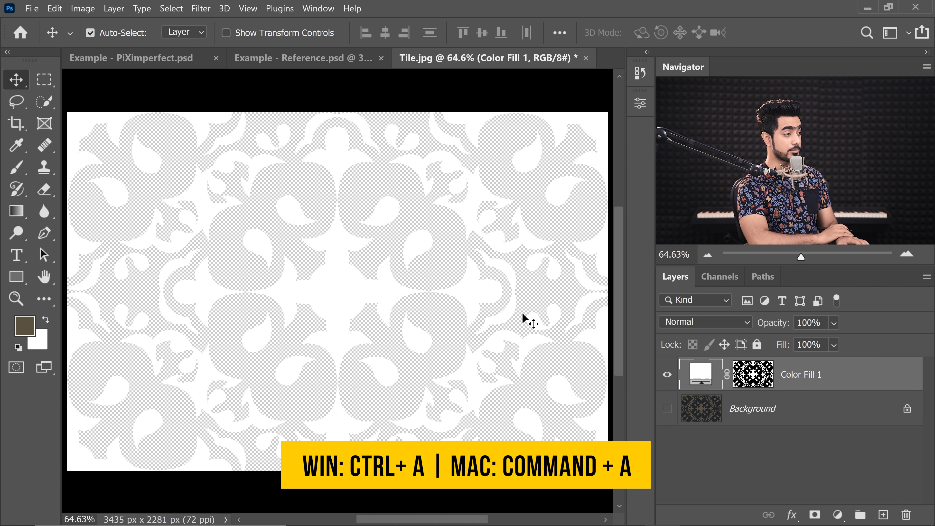
key("ctrl+a")
left_click(55, 8)
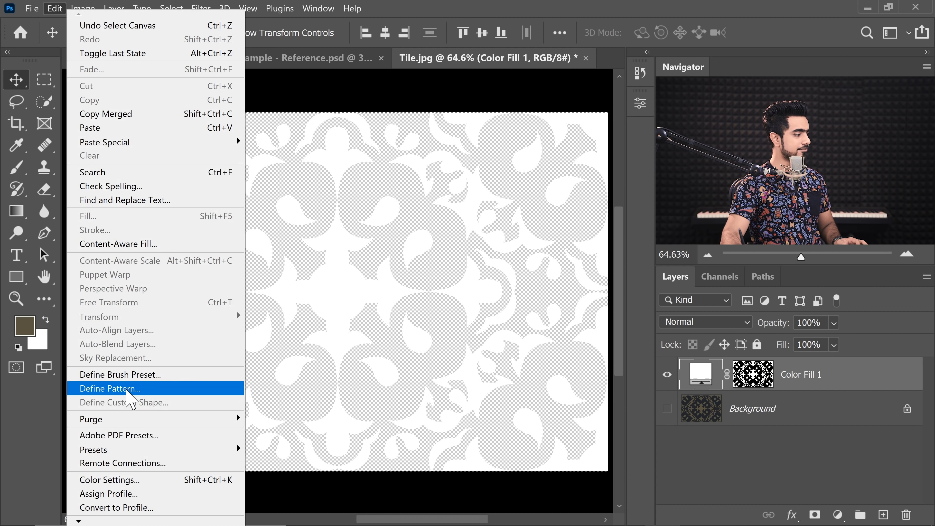
left_click(122, 388)
type("Tile 1")
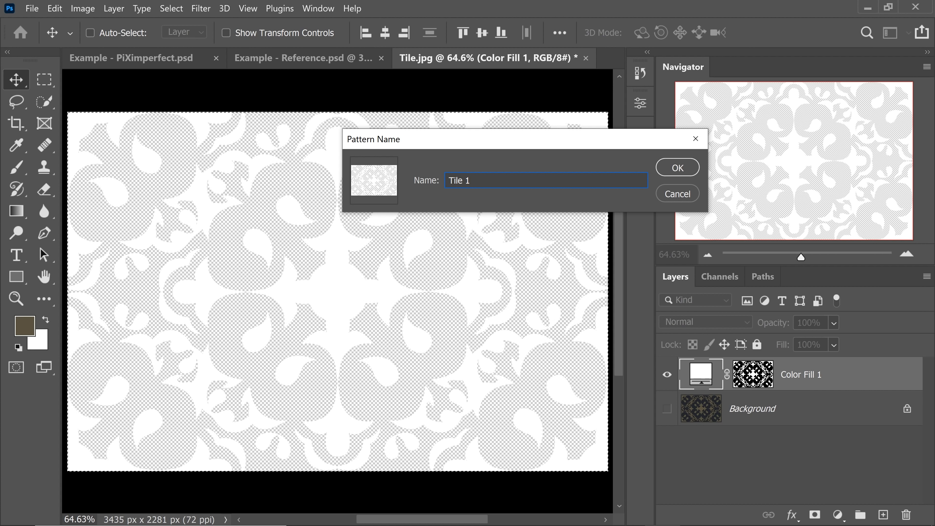
left_click(676, 167)
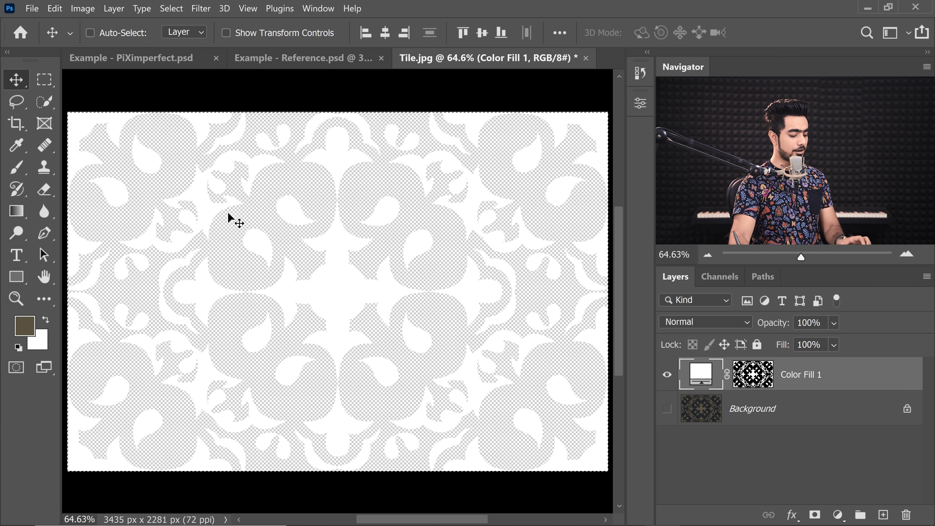
- Deselect, switch to the Example - PiXimperfect.psd document and reset the default colours
key("ctrl+d")
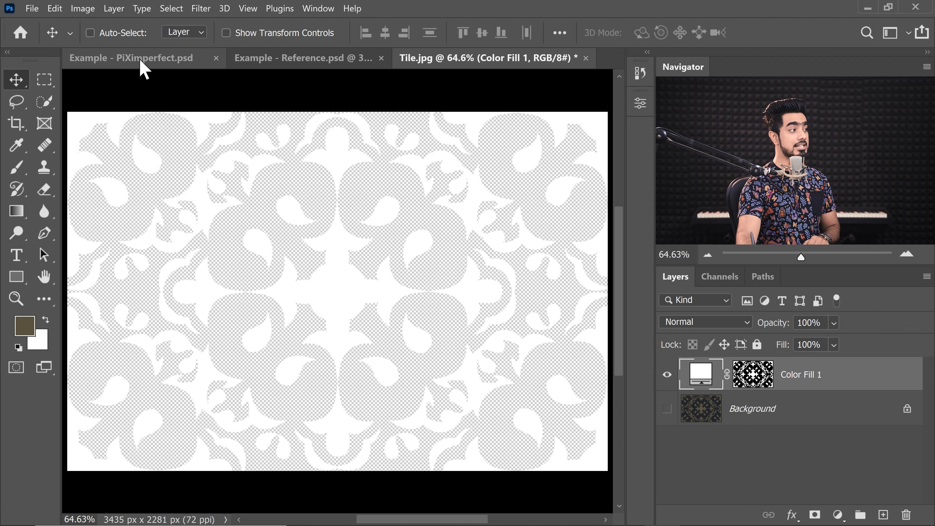
left_click(149, 59)
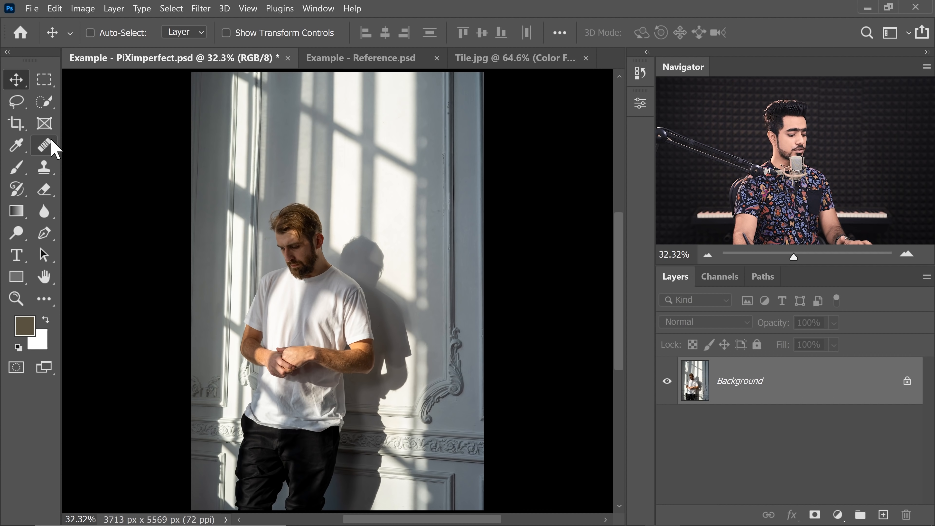
key("d")
left_click(44, 102)
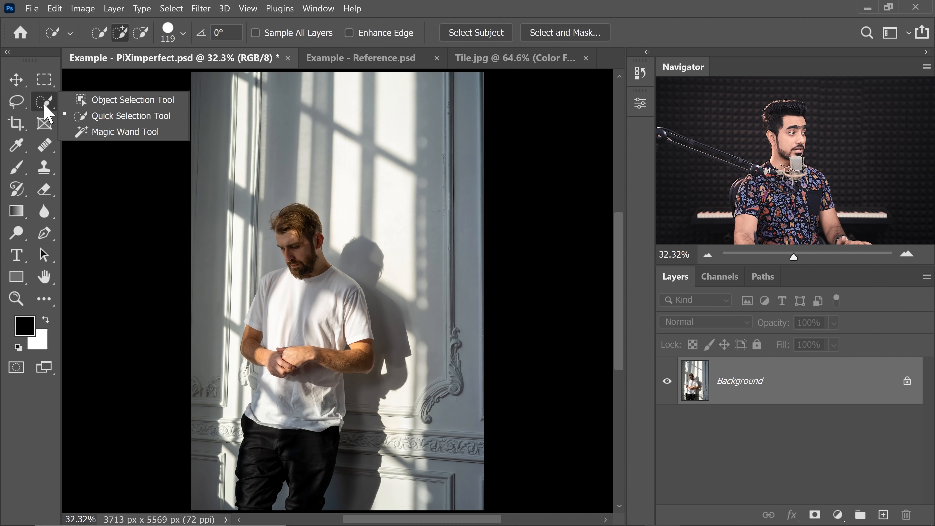
left_click(83, 115)
left_click_drag(281, 298, 325, 297)
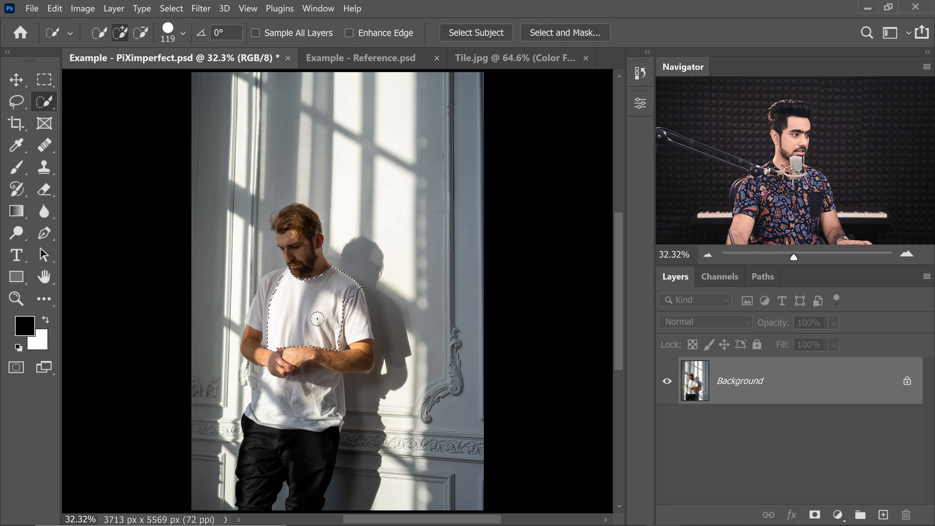
key("ctrl+d")
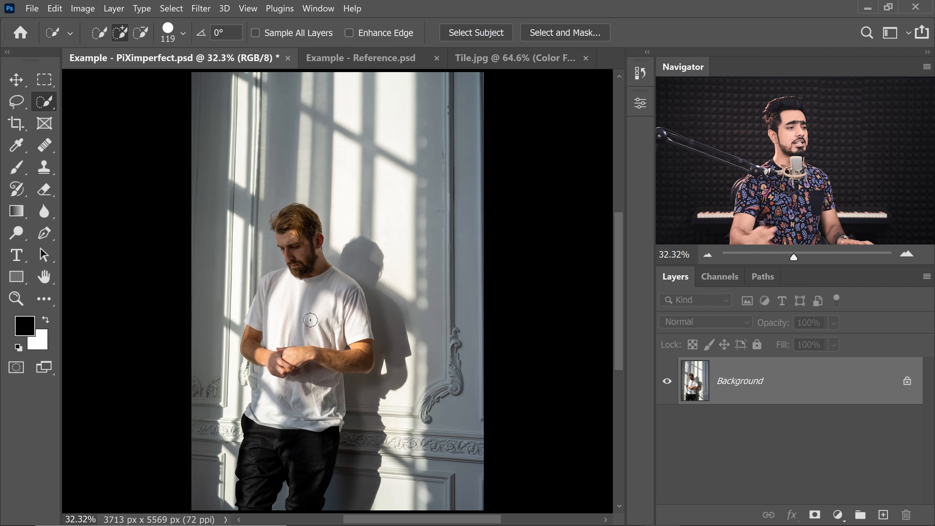
- Load the shirt's saved selection from the Channels panel
left_click(721, 276)
left_click(679, 418, "ctrl")
left_click(672, 280)
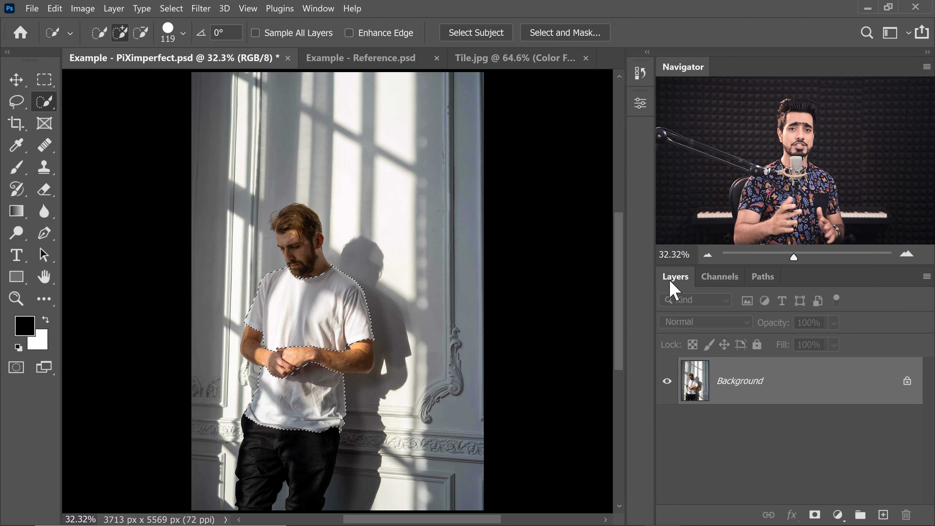
- Add a Solid Color fill layer over the shirt selection
mouse_move(320, 328)
left_mouse_down()
mouse_move(345, 332)
mouse_move(324, 333)
left_mouse_up()
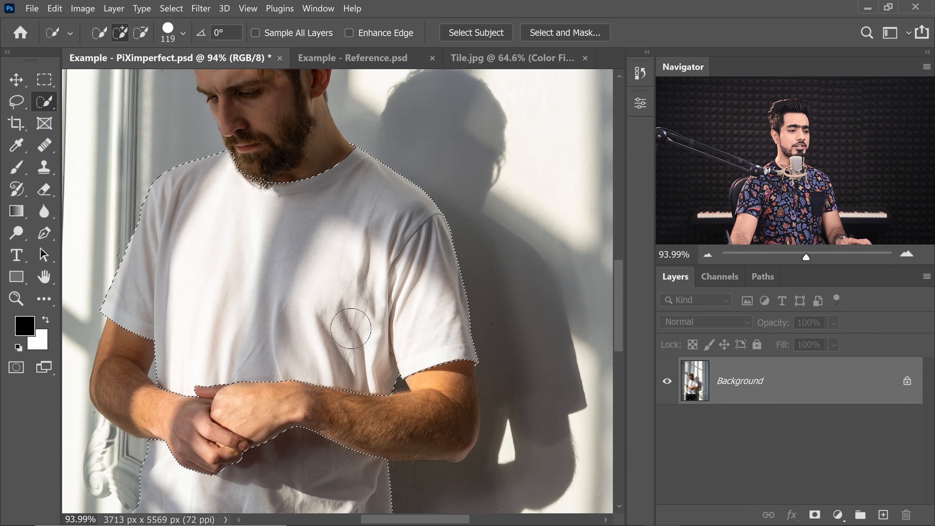
left_click(837, 514)
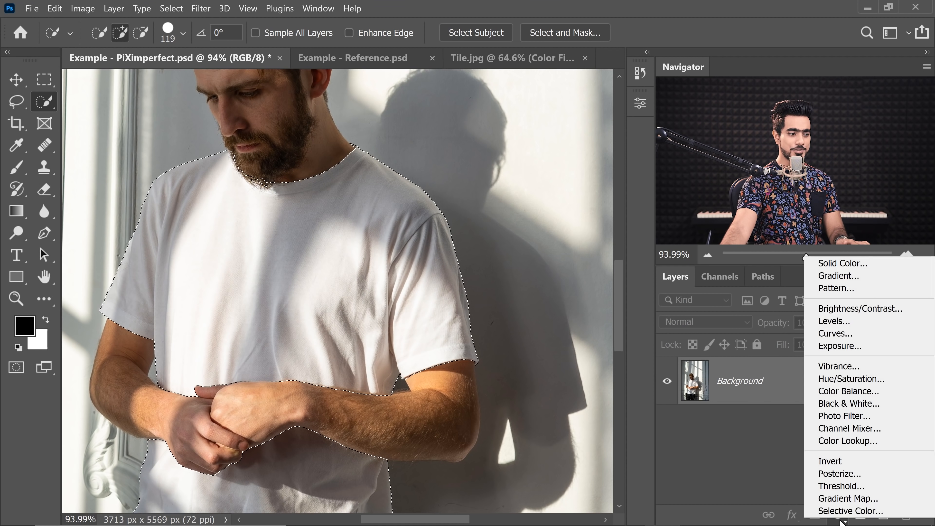
left_click(823, 264)
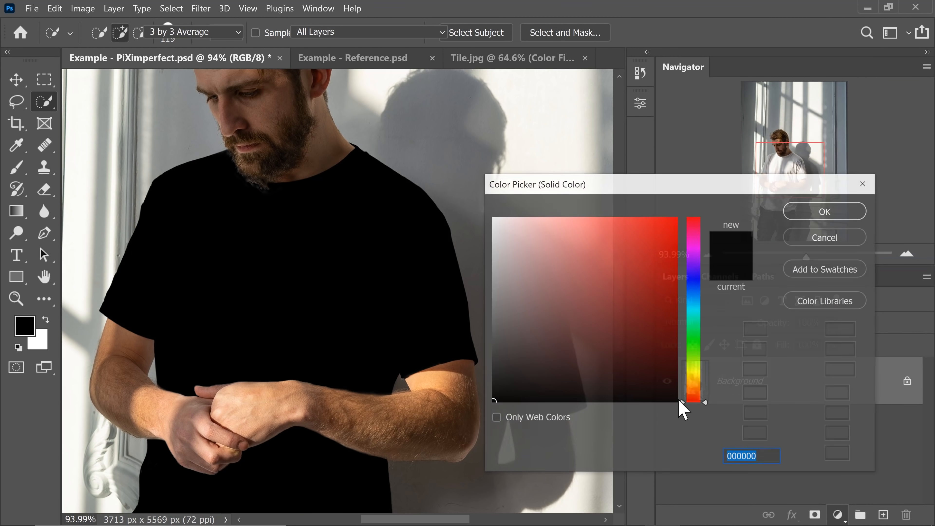
key("ctrl+0")
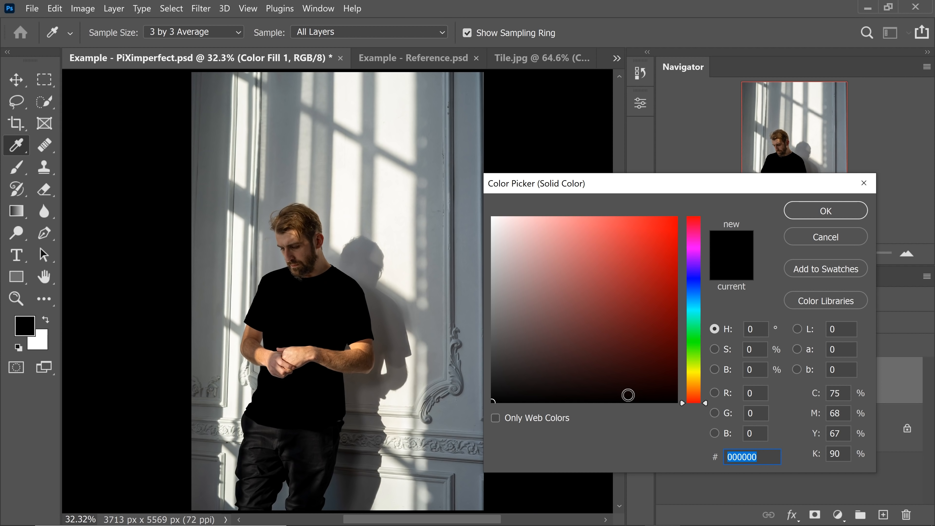
- Set the solid fill colour to hex 58150a and confirm it
left_click(694, 394)
left_click_drag(648, 335, 662, 325)
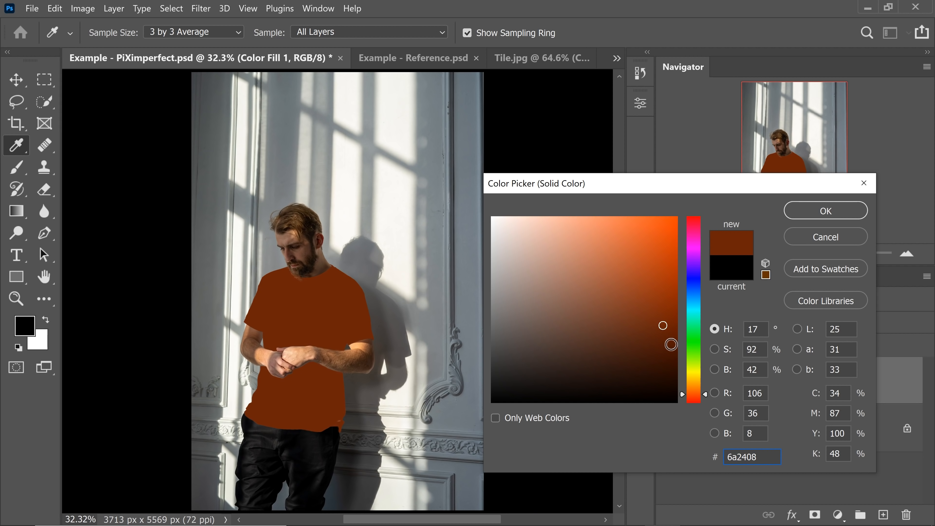
left_click_drag(757, 457, 694, 465)
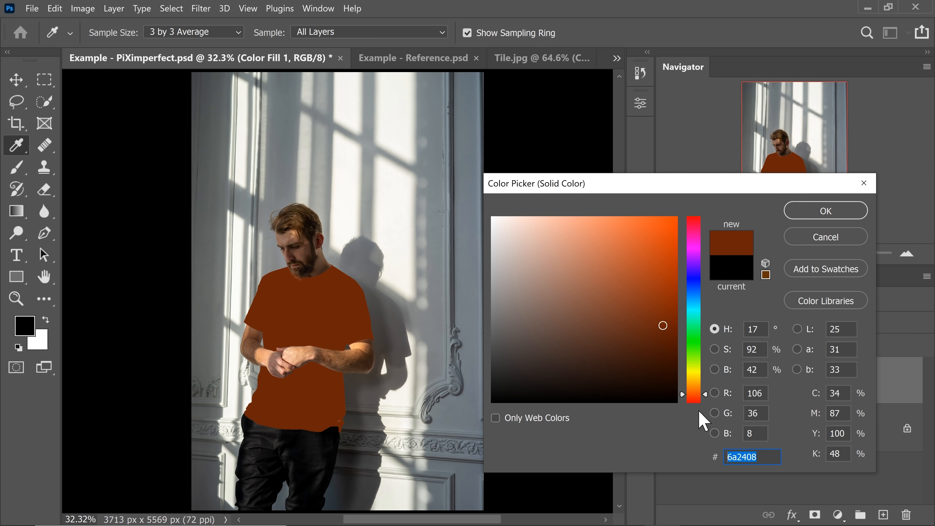
type("5")
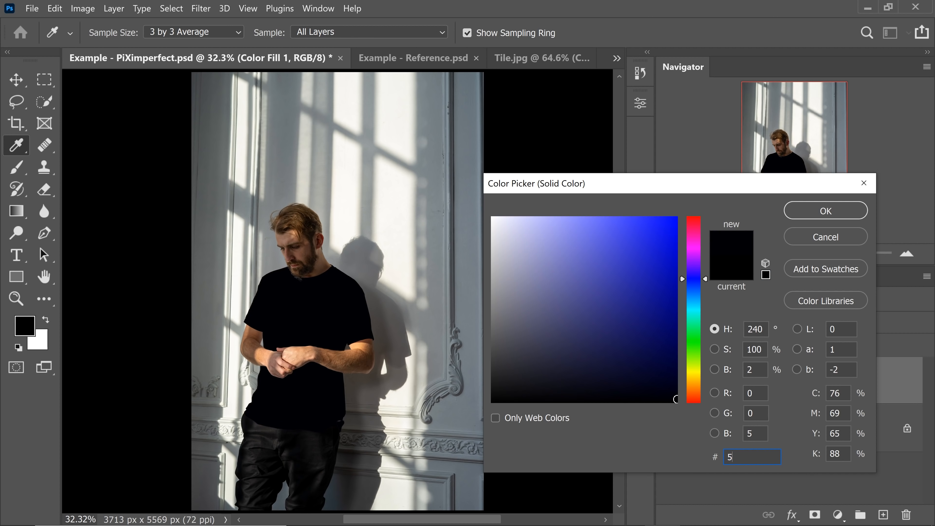
type("8150")
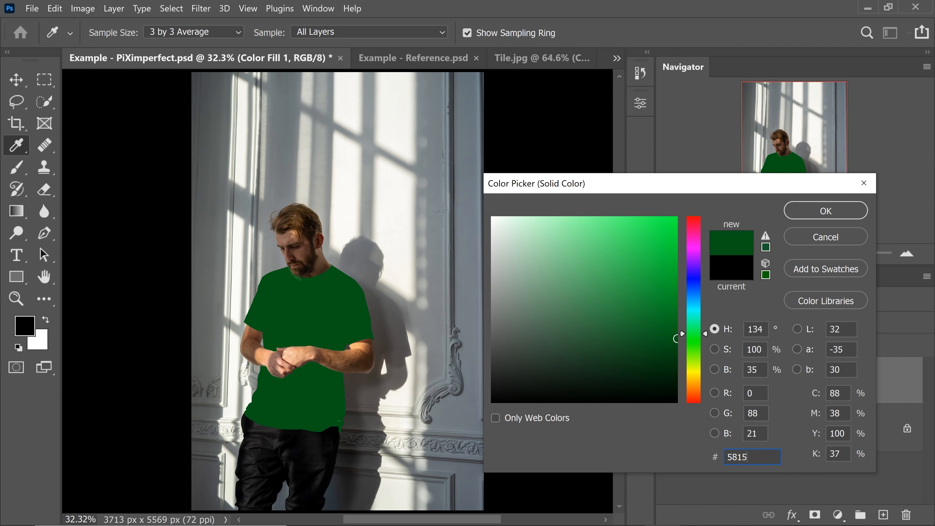
type("a")
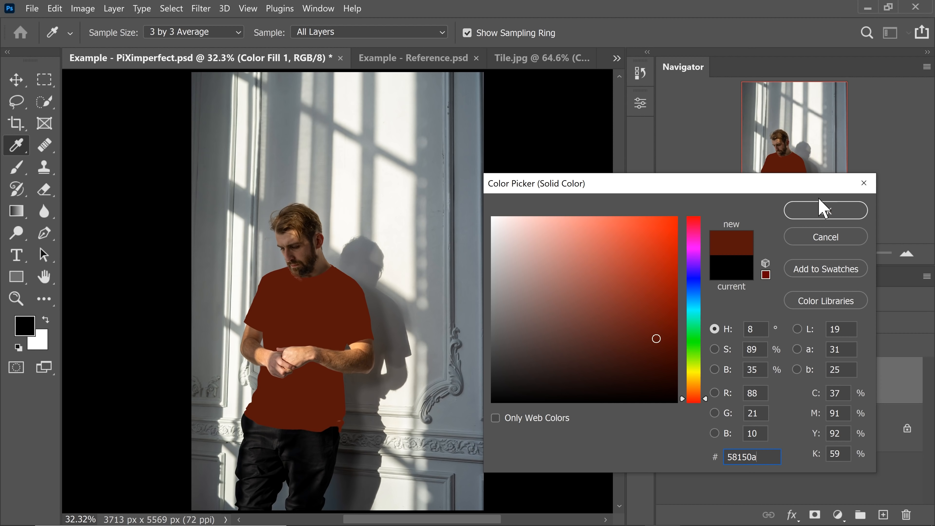
left_click(809, 211)
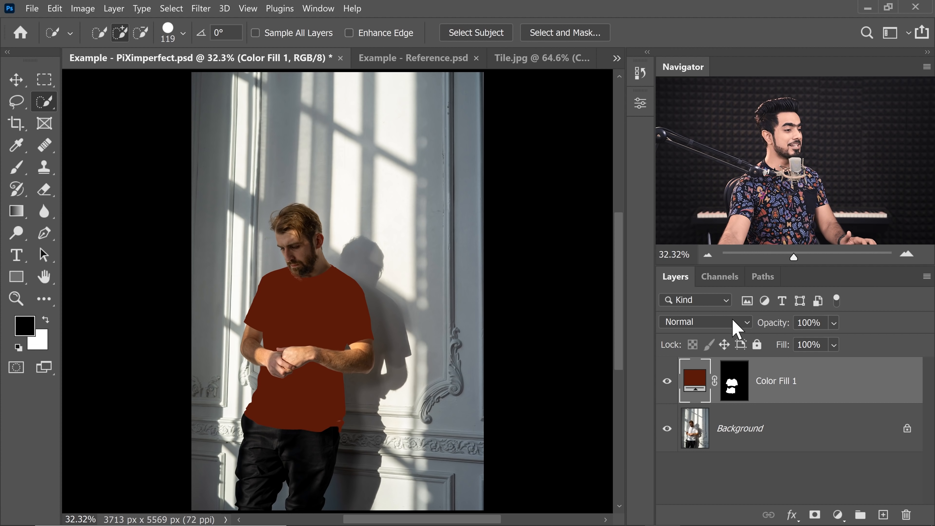
- Set the fill layer's blend mode to Multiply and rename it Dark Shade
left_click(715, 329)
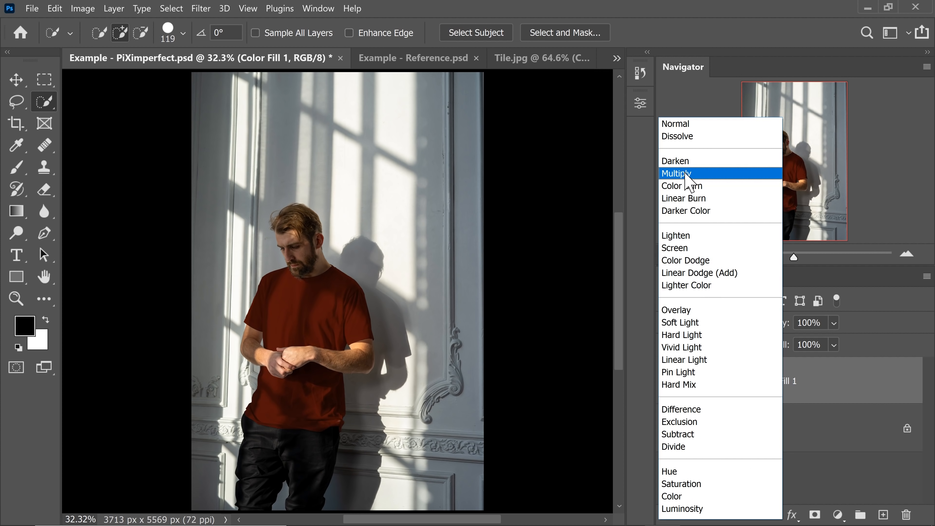
left_click(681, 174)
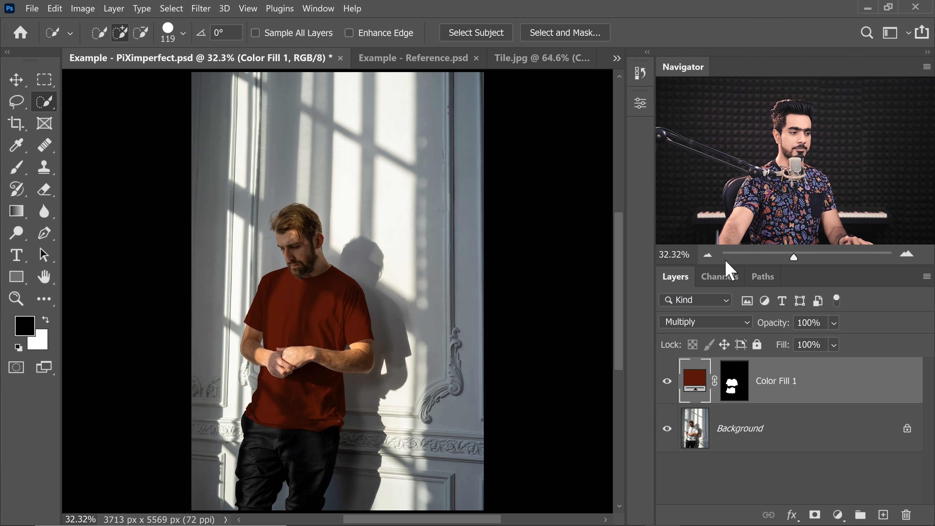
double_click(781, 383)
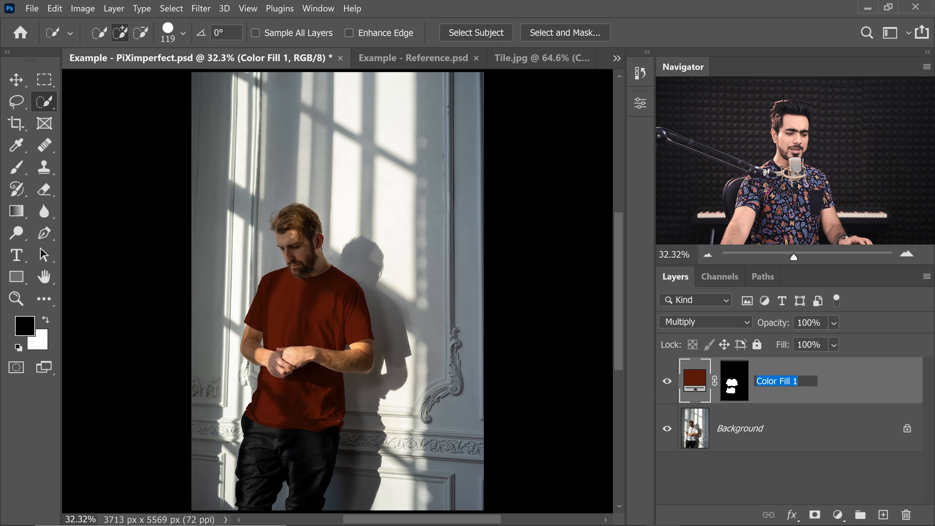
type("Dark Shade")
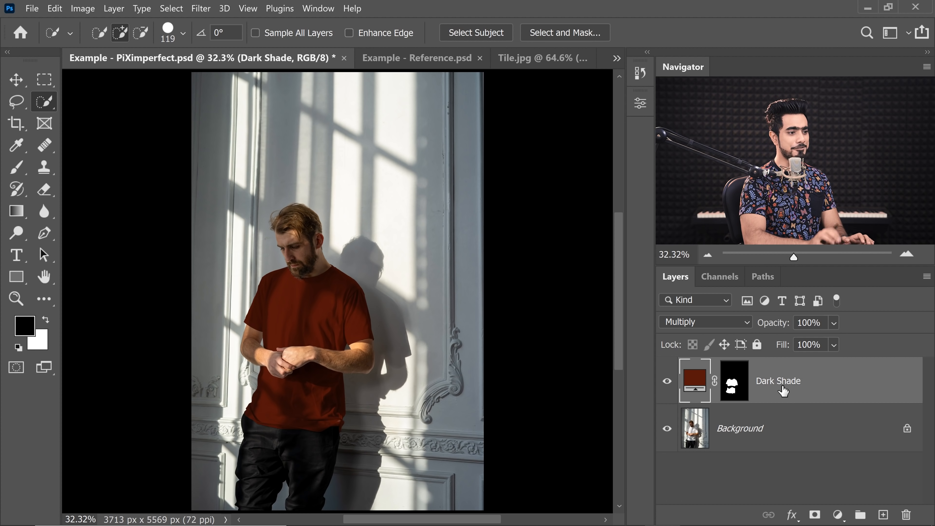
key("Return")
- Add a new Solid Color fill layer with the colour f8c68b
left_click(838, 515)
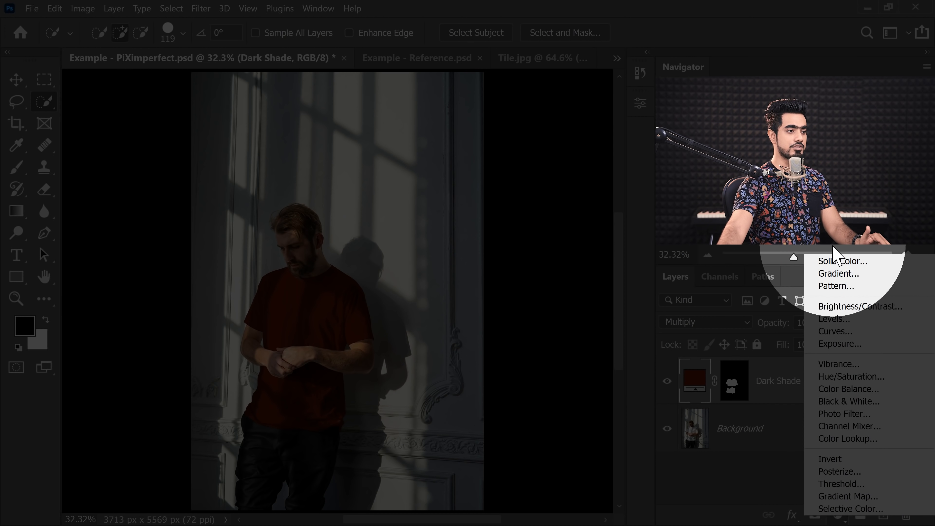
left_click(822, 261)
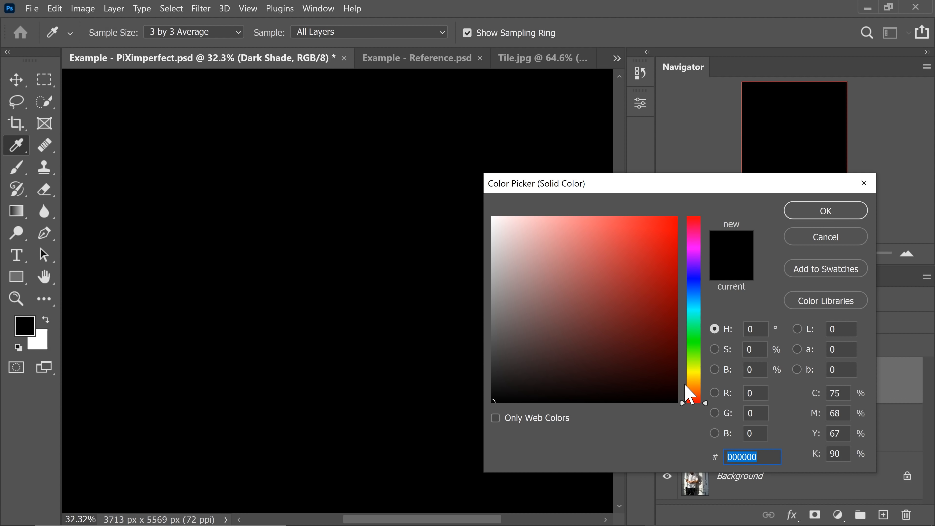
left_click(693, 391)
left_click(579, 220)
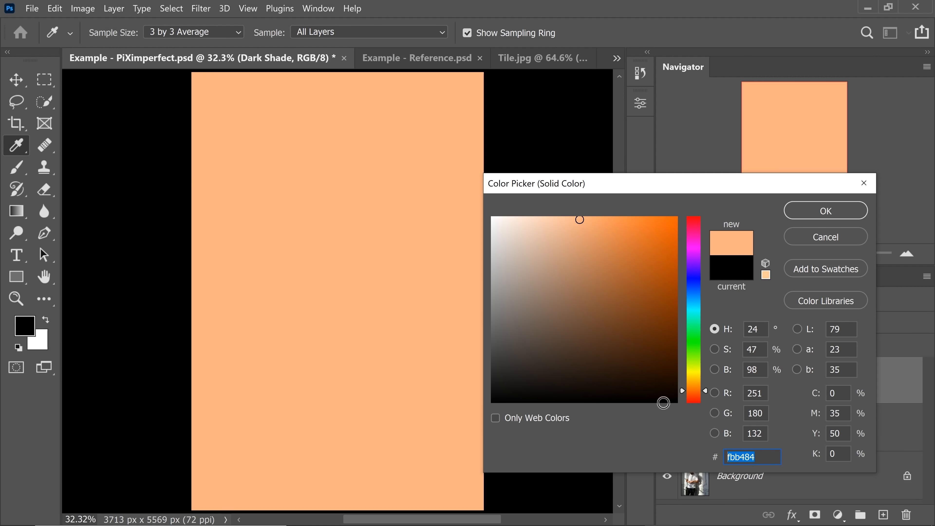
type("f")
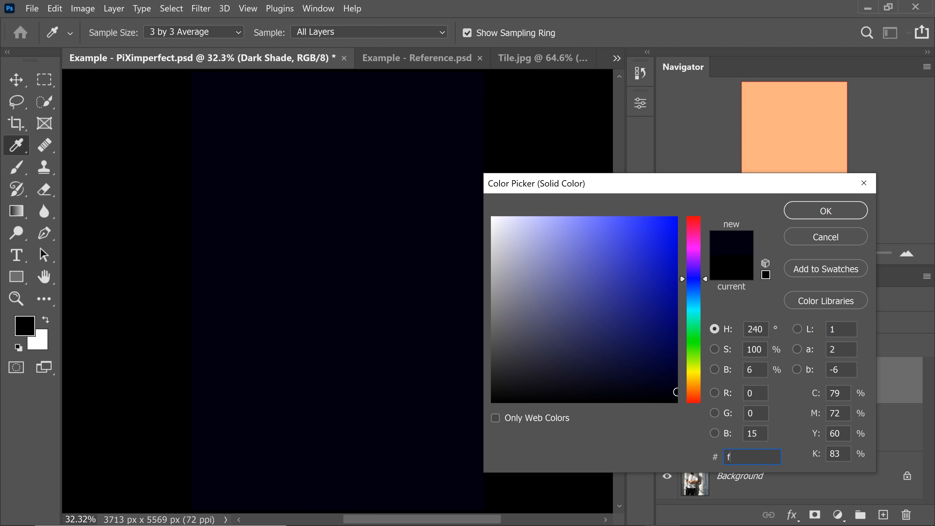
type("8c")
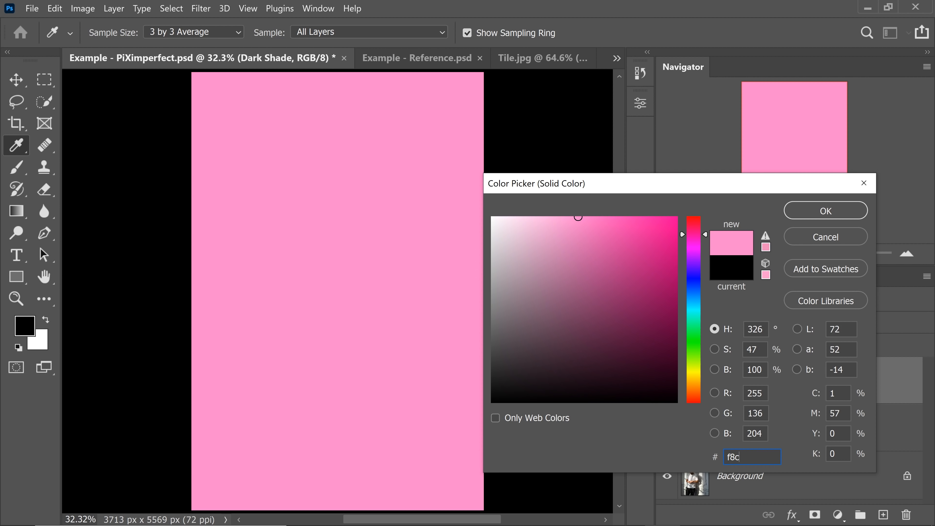
type("68b")
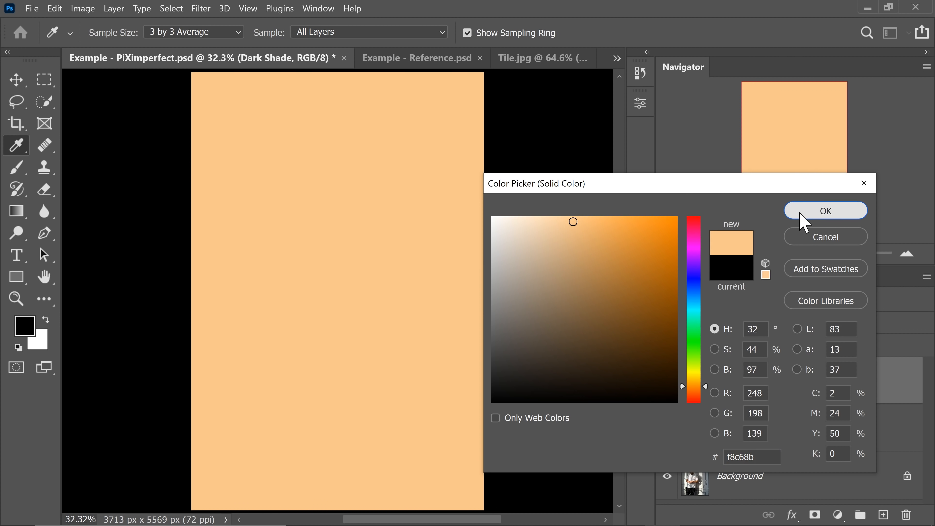
left_click(819, 213)
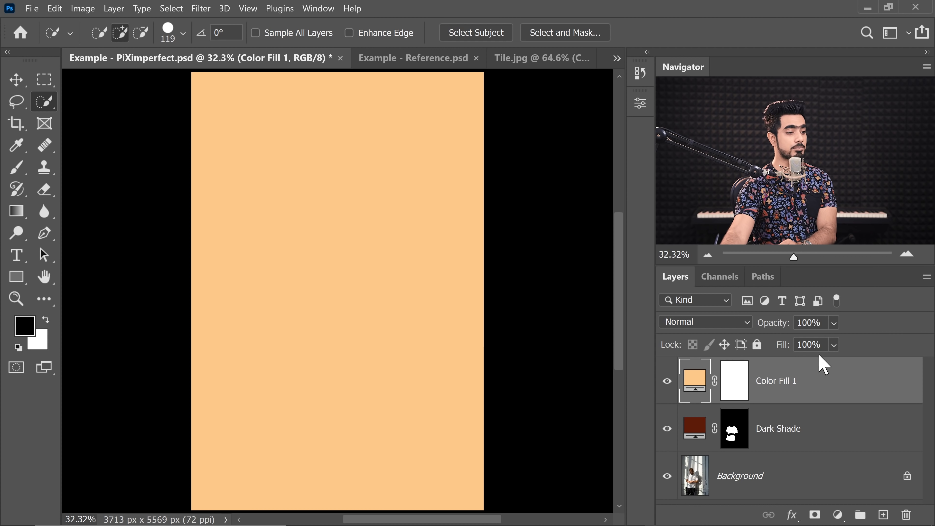
- In Color Fill 1's blending options, split the Underlying Layer black Blend If slider to 23 / 119
double_click(865, 395)
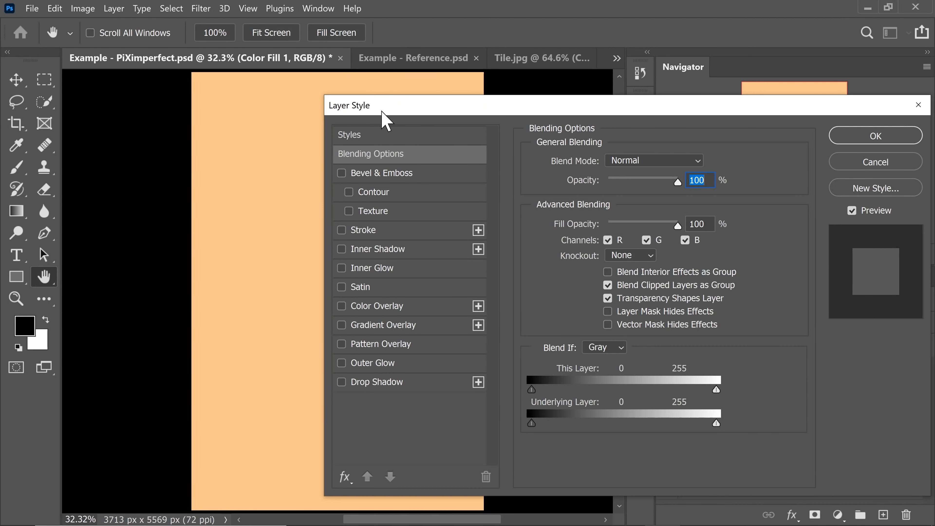
left_click_drag(381, 112, 520, 100)
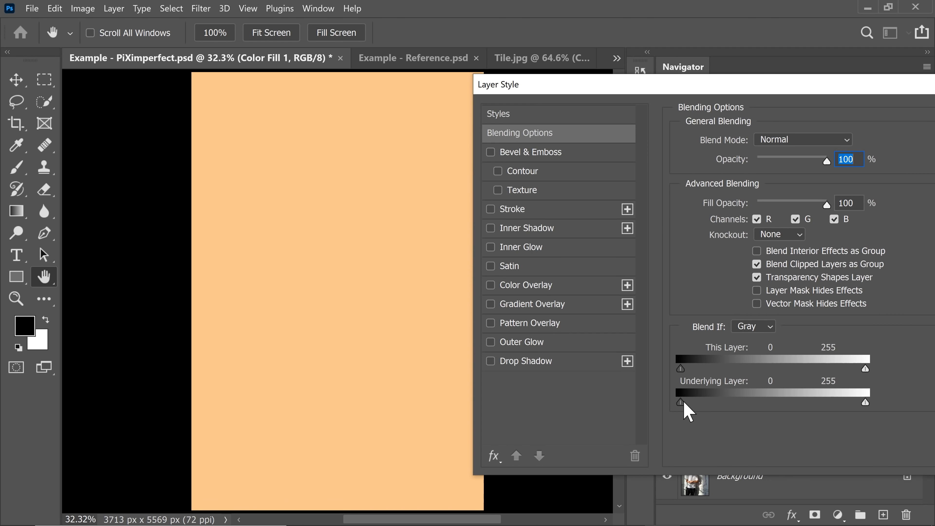
left_click_drag(683, 401, 712, 405)
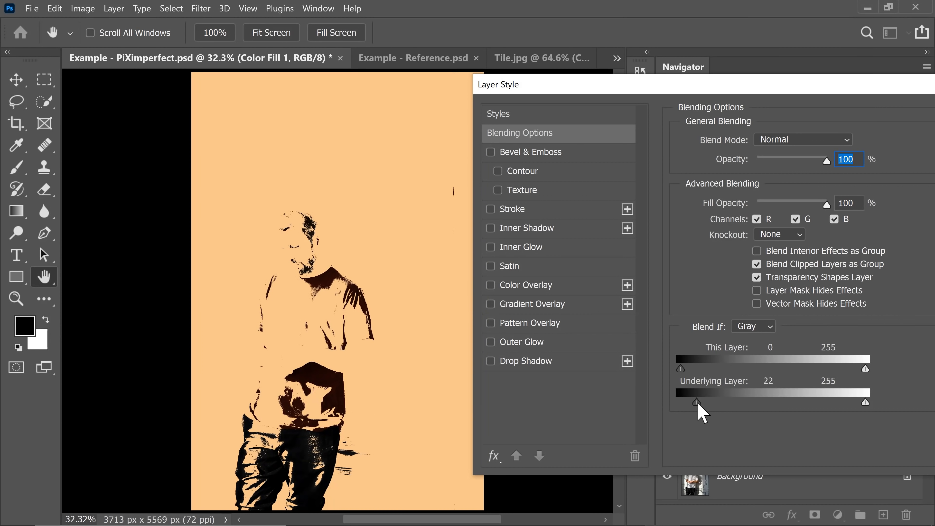
left_click_drag(698, 404, 703, 404)
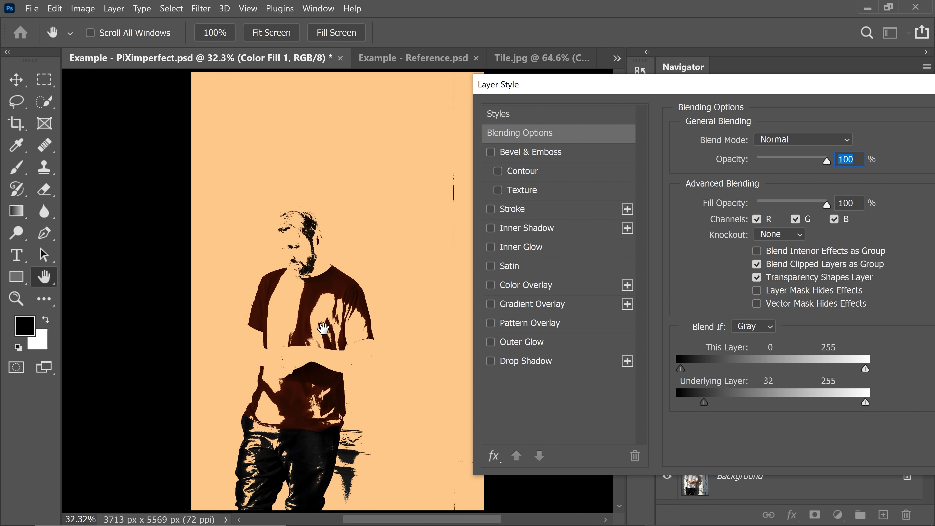
left_click_drag(703, 402, 766, 403)
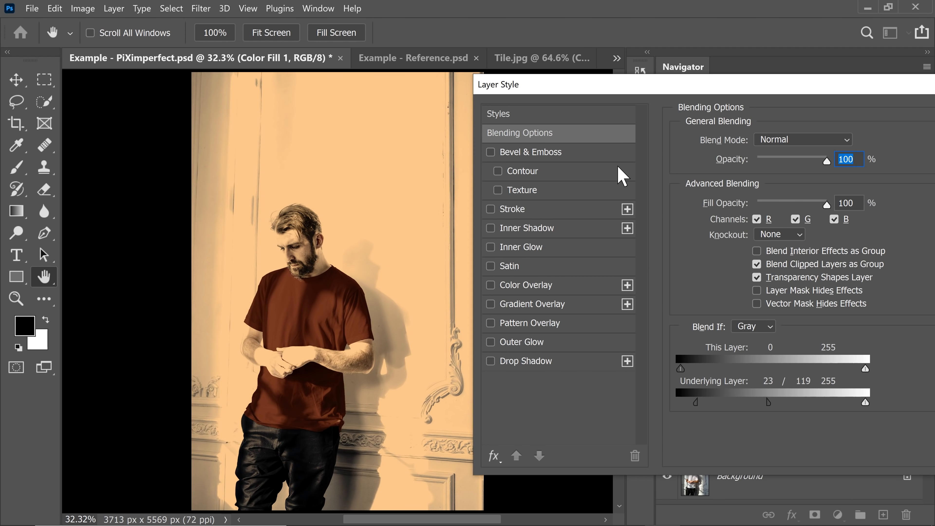
left_click_drag(742, 89, 370, 124)
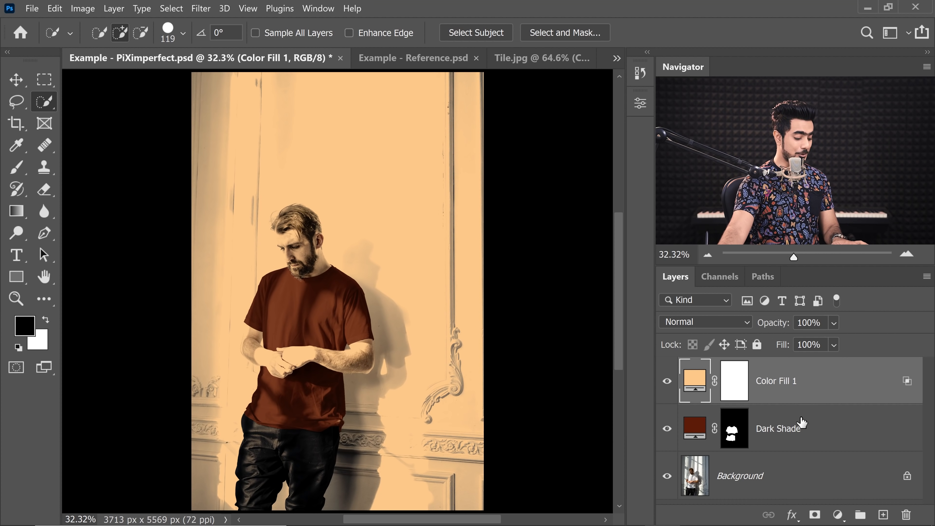
- Group the Dark Shade and Color Fill 1 layers and name the group Printed T-Shirt
left_click(837, 430, "ctrl")
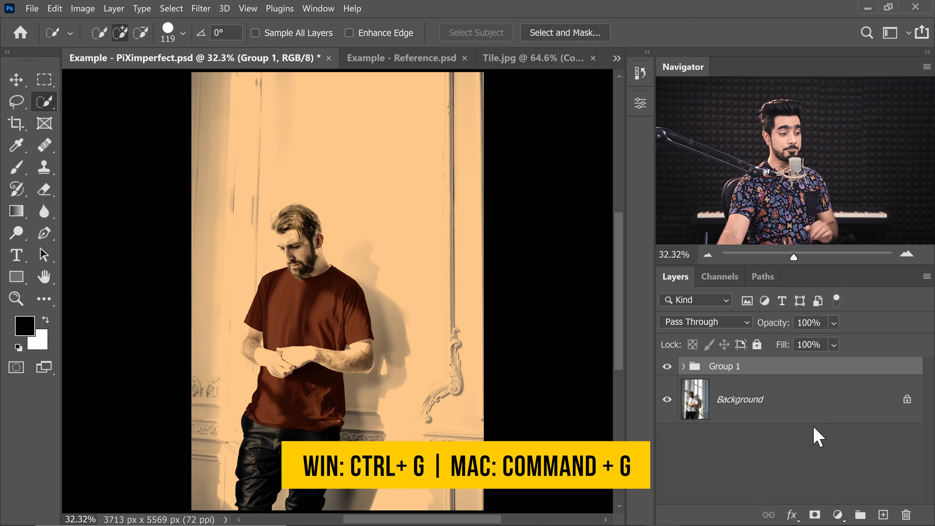
double_click(722, 366)
type("Printed T")
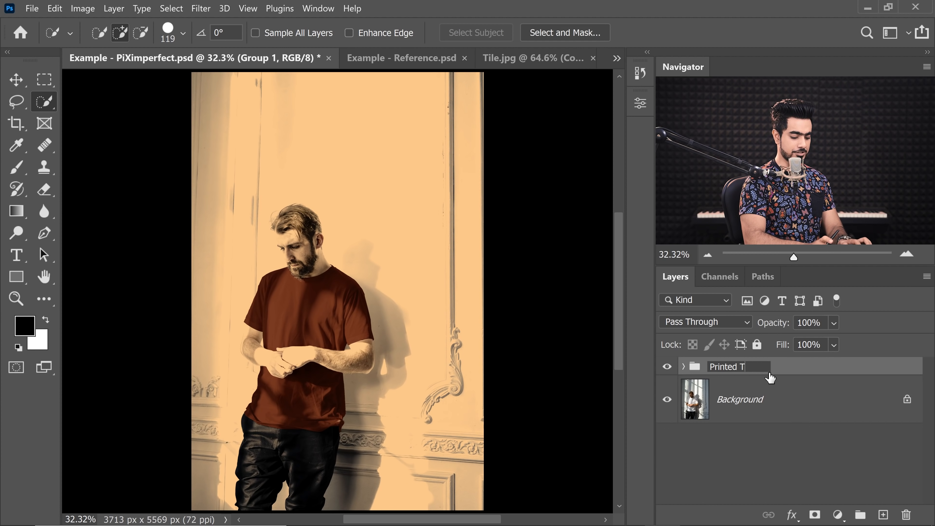
type("-Shirt")
key("Return")
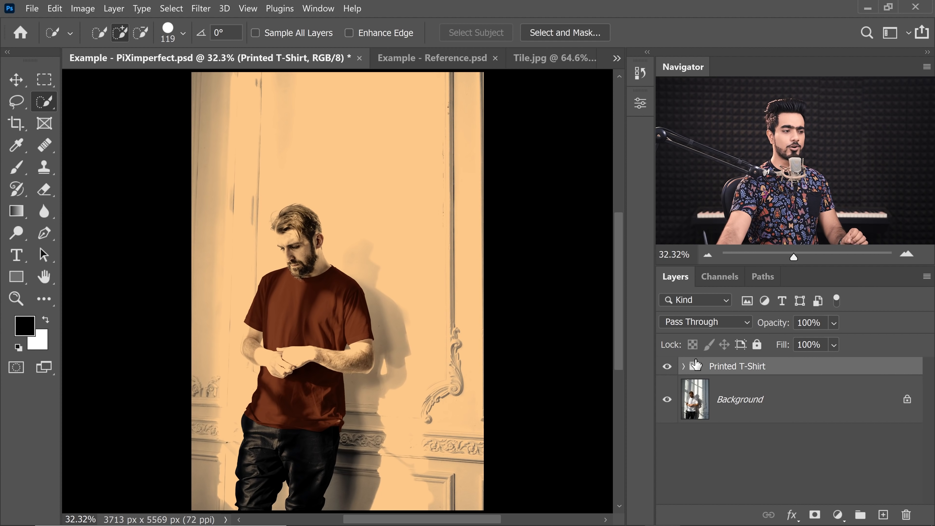
- Expand the group and move the Dark Shade layer's mask onto the Printed T-Shirt group
left_click(683, 367)
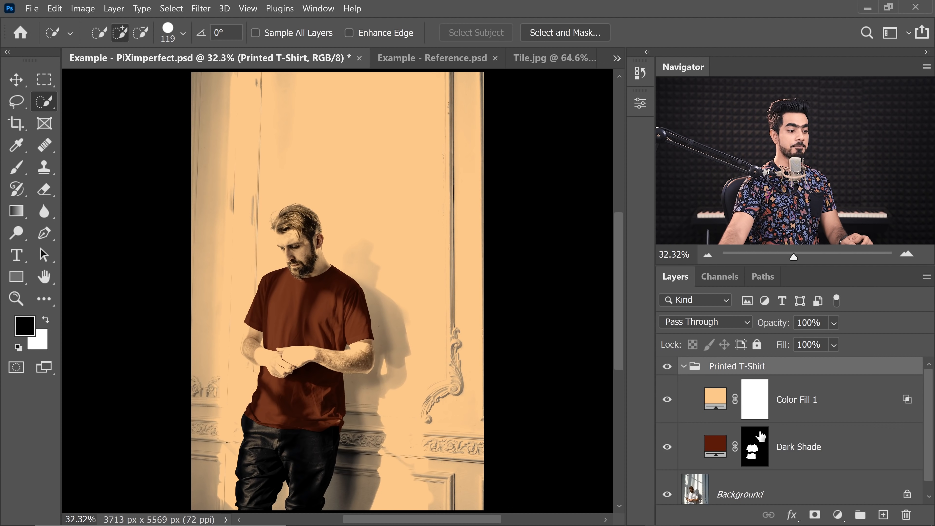
left_click(762, 457)
left_click_drag(754, 448, 731, 366)
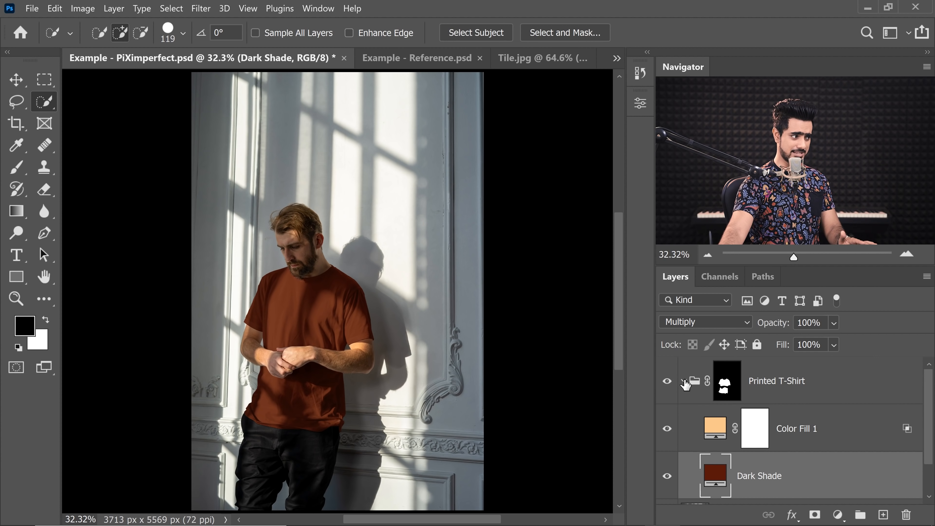
- Add a Curves adjustment above Color Fill 1 and raise the midpoint of the curve to brighten the shirt
left_click(714, 415)
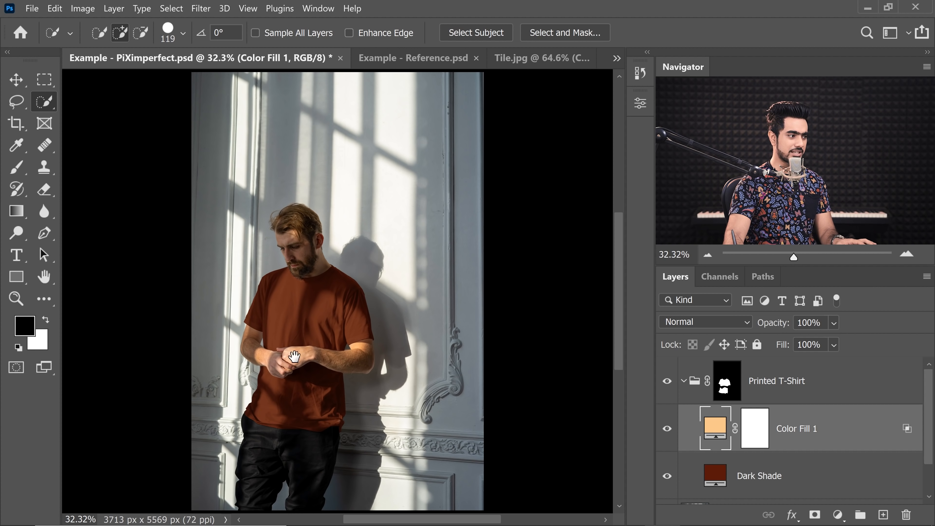
scroll(296, 358, "up", 6)
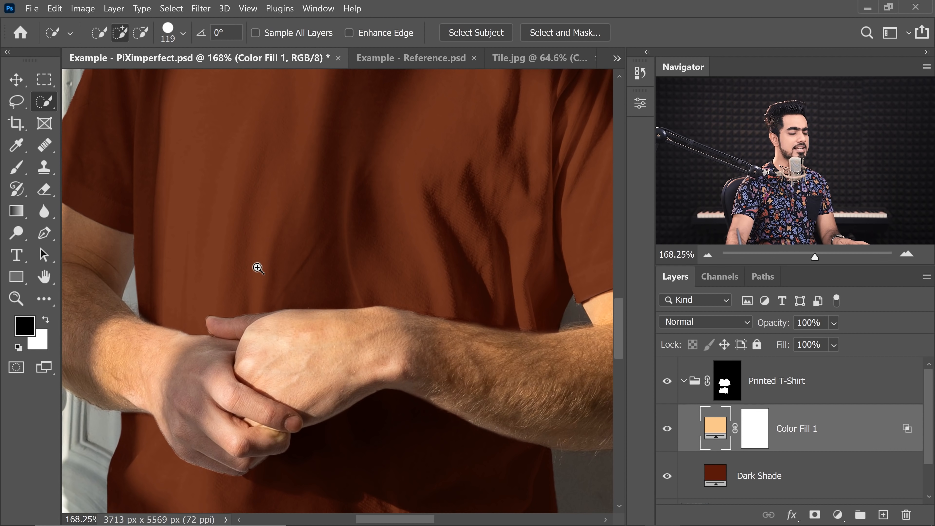
scroll(258, 268, "down", 6)
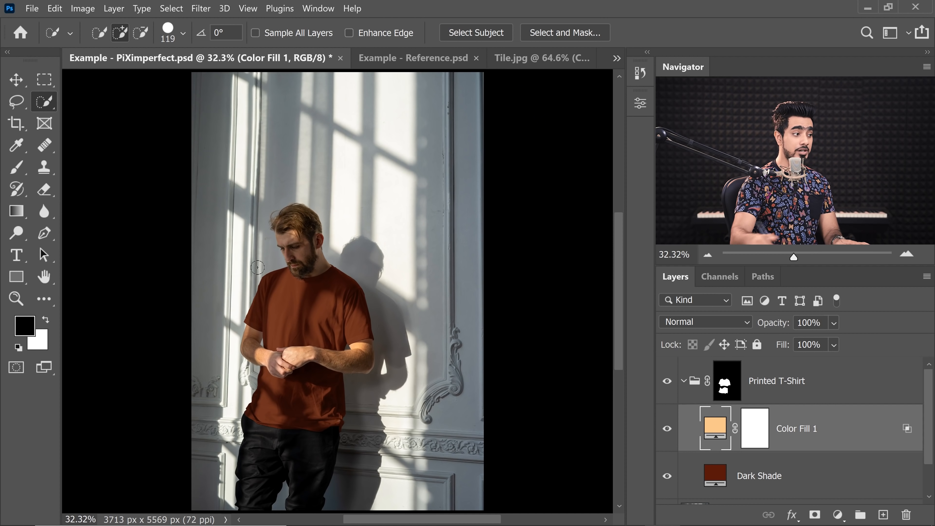
left_click(838, 517)
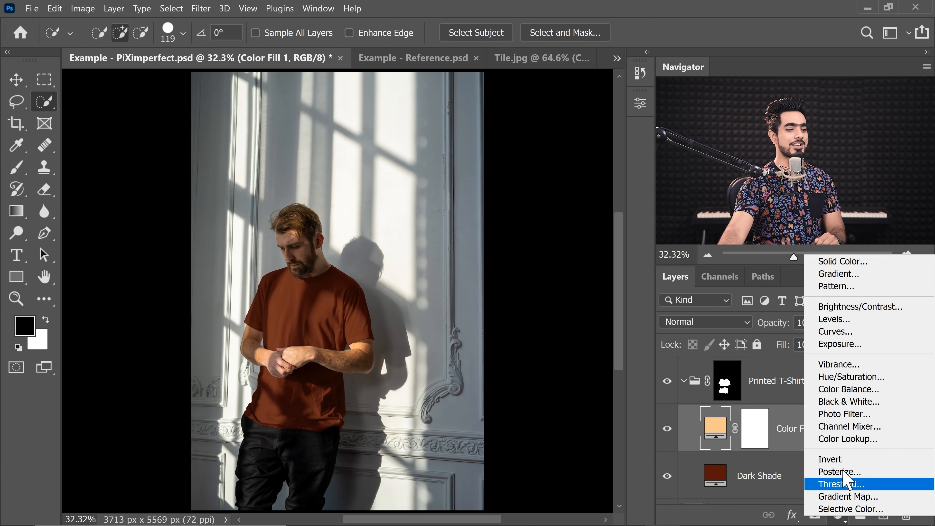
left_click(818, 331)
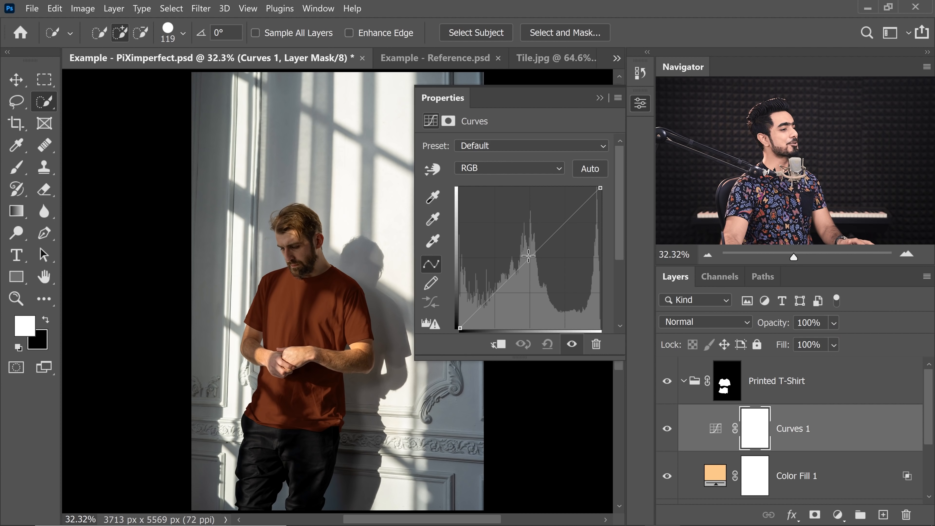
left_click_drag(530, 257, 503, 225)
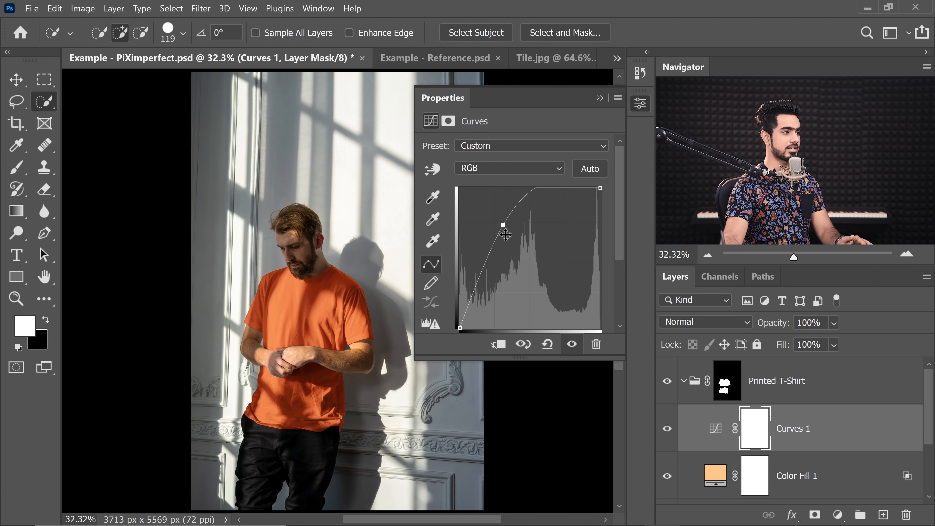
left_click(599, 98)
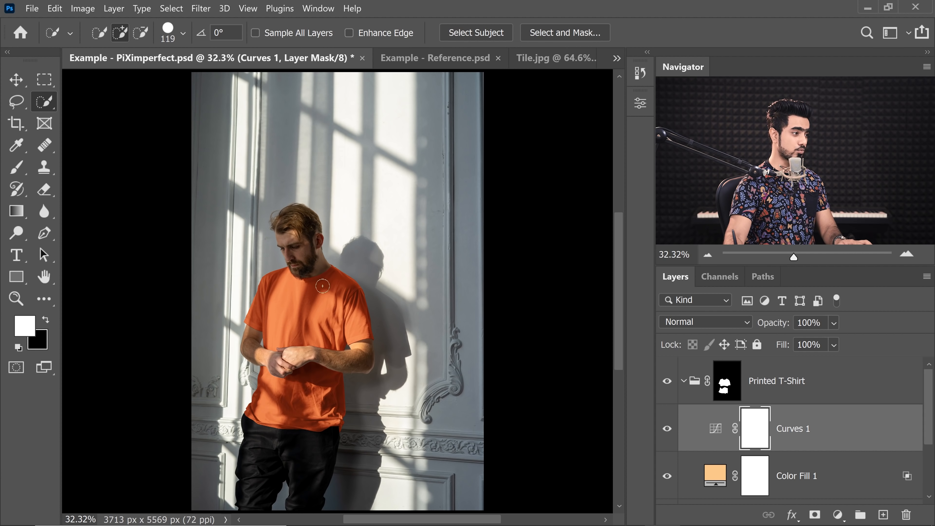
- In Curves 1's blending options, split the Underlying Layer black Blend If slider to 11 / 96 and compare the result
scroll(319, 273, "up", 5)
key("ctrl+0")
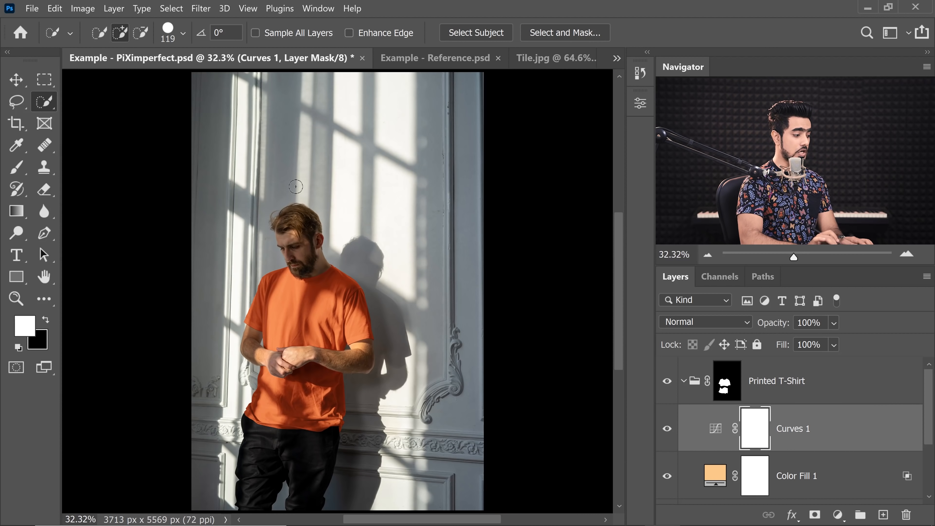
left_click(885, 434)
double_click(880, 423)
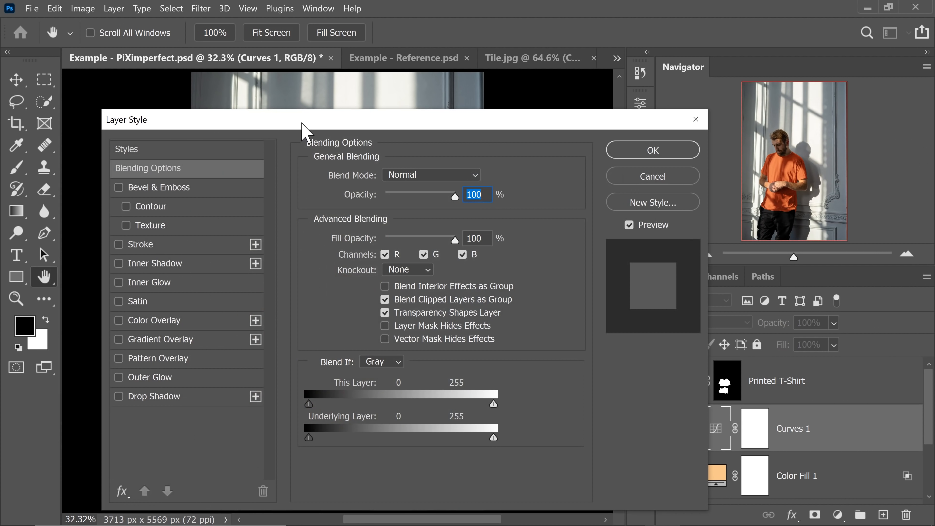
left_click_drag(303, 129, 656, 151)
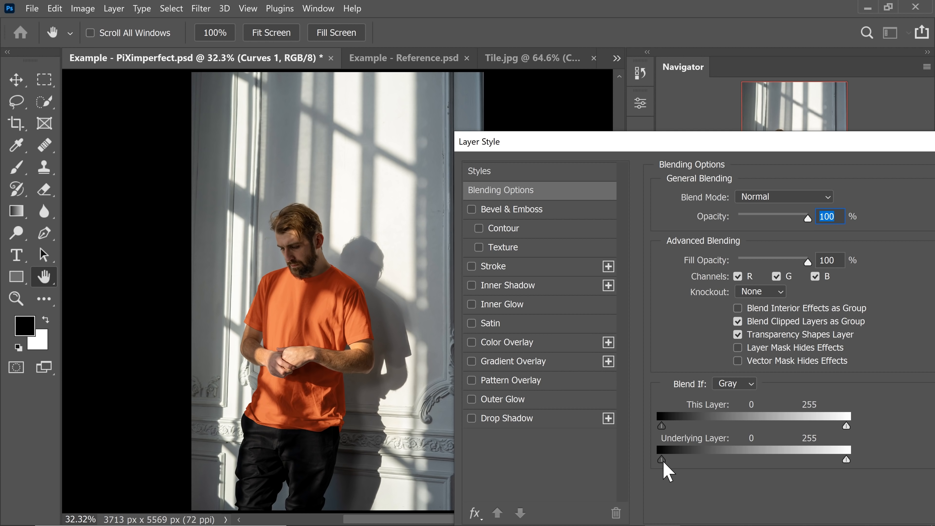
left_click_drag(662, 459, 731, 463)
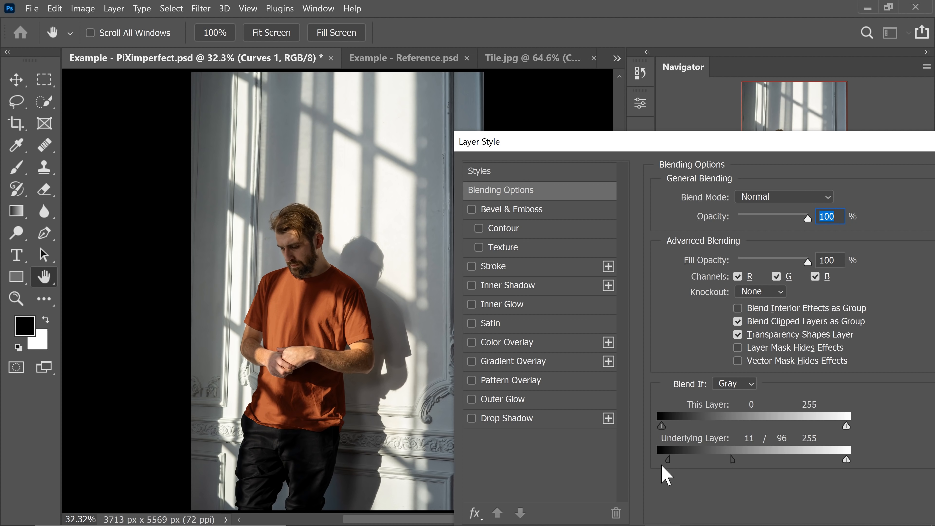
left_click_drag(668, 461, 672, 463)
left_click_drag(648, 144, 407, 127)
left_click(669, 152)
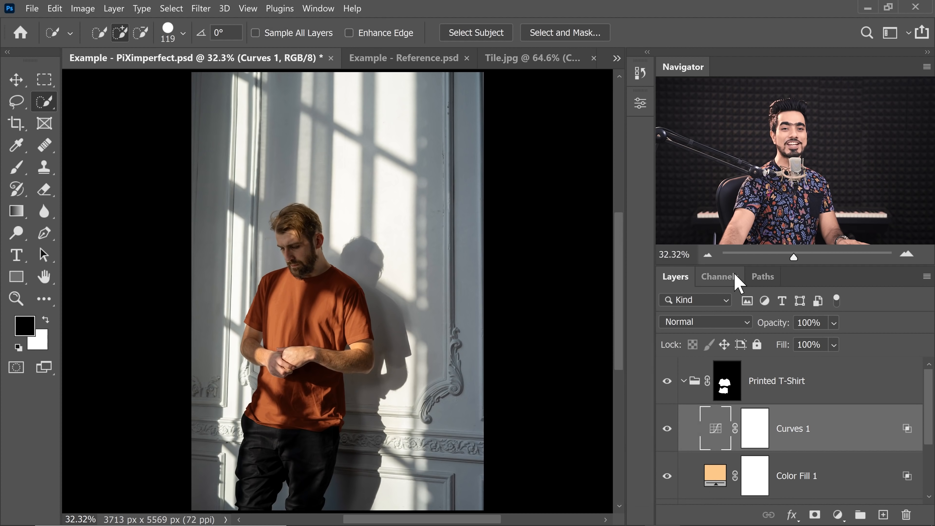
left_click(666, 430)
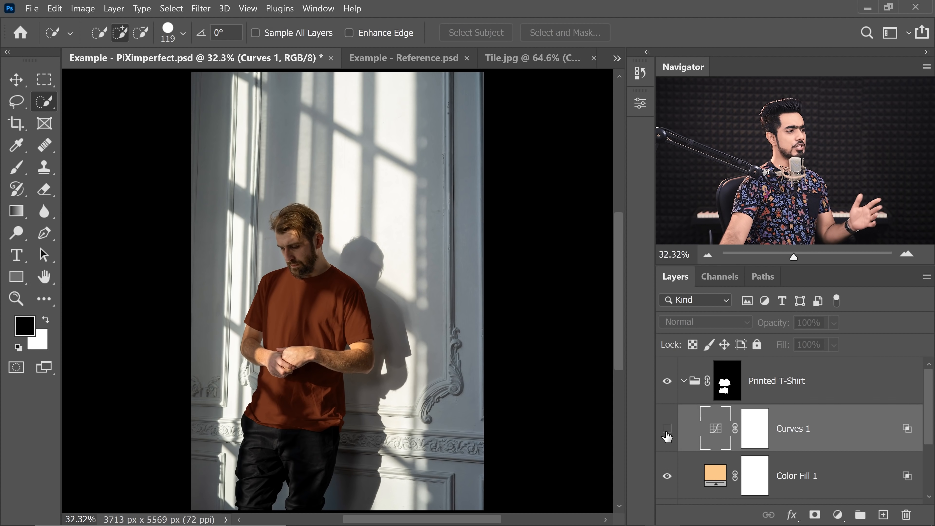
left_click(665, 429)
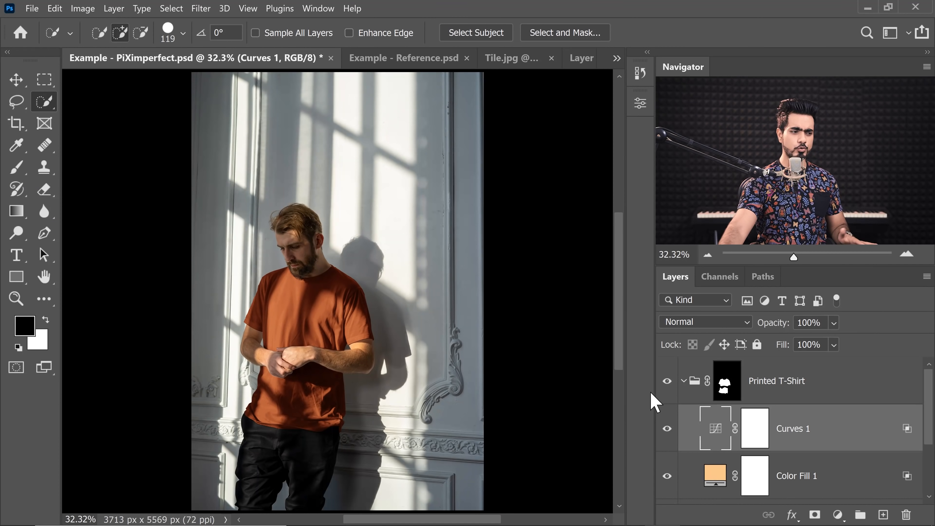
- Group the Curves 1, Color Fill 1 and Dark Shade layers and name the group Color
left_click_drag(927, 441, 928, 463)
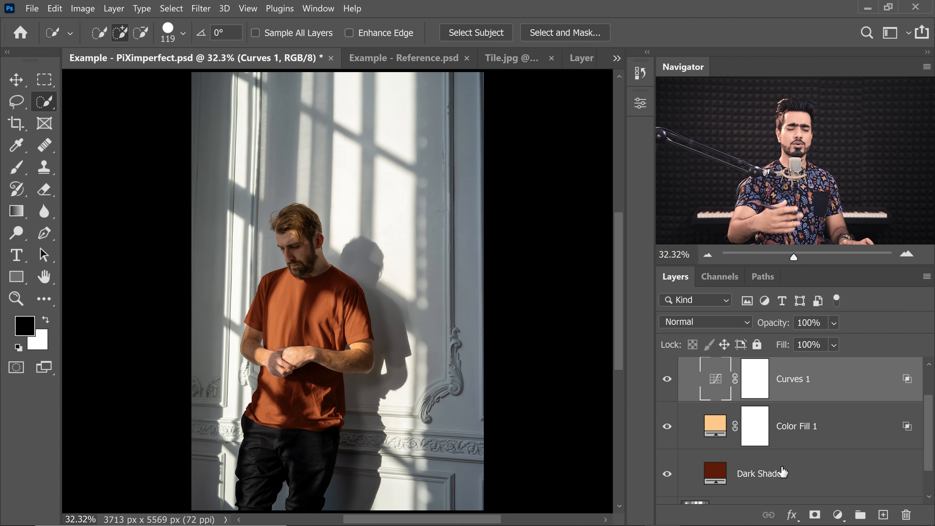
left_click(834, 480, "shift")
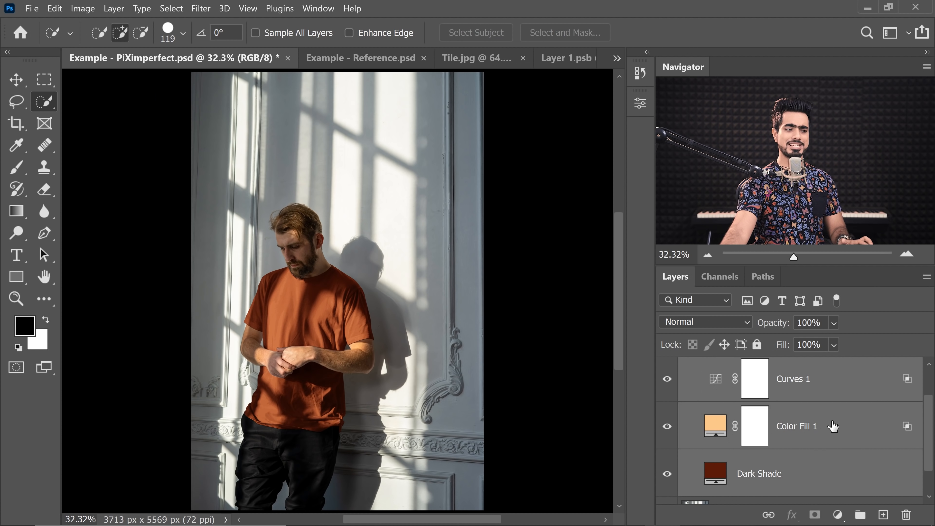
key("ctrl+g")
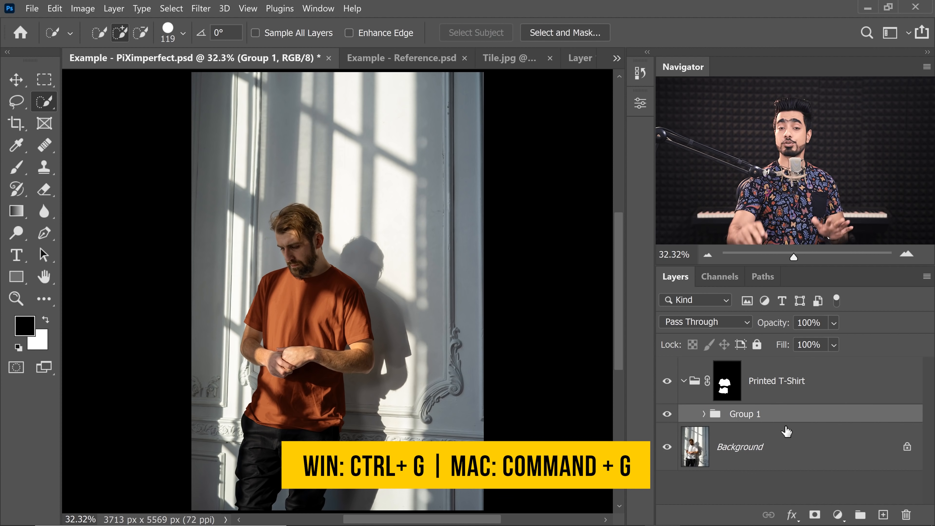
double_click(739, 414)
type("Color")
key("Return")
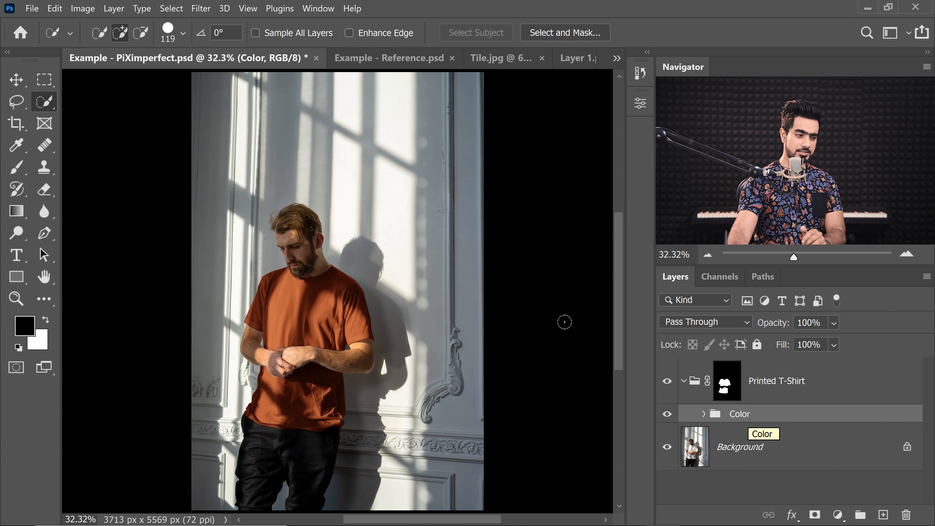
- Add a Pattern Fill adjustment layer using the newly created tile pattern
left_click(838, 515)
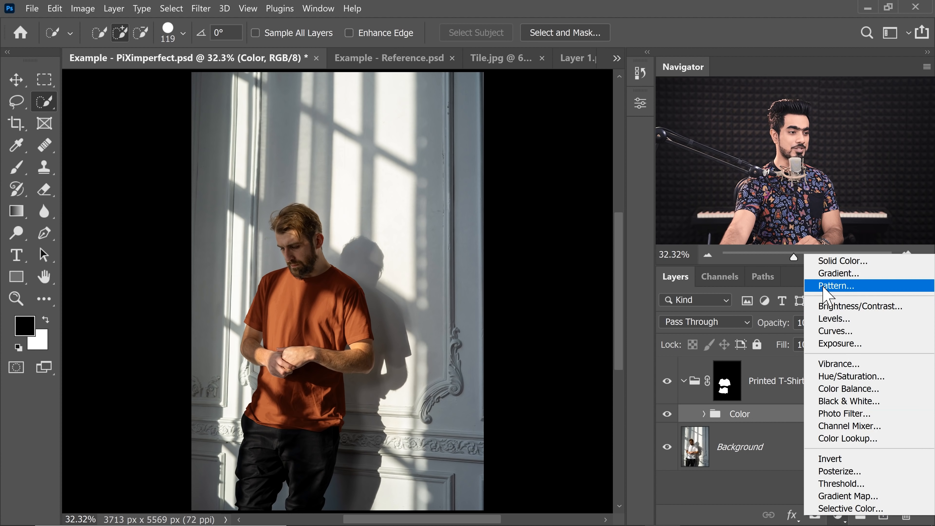
left_click(842, 286)
left_click(548, 291)
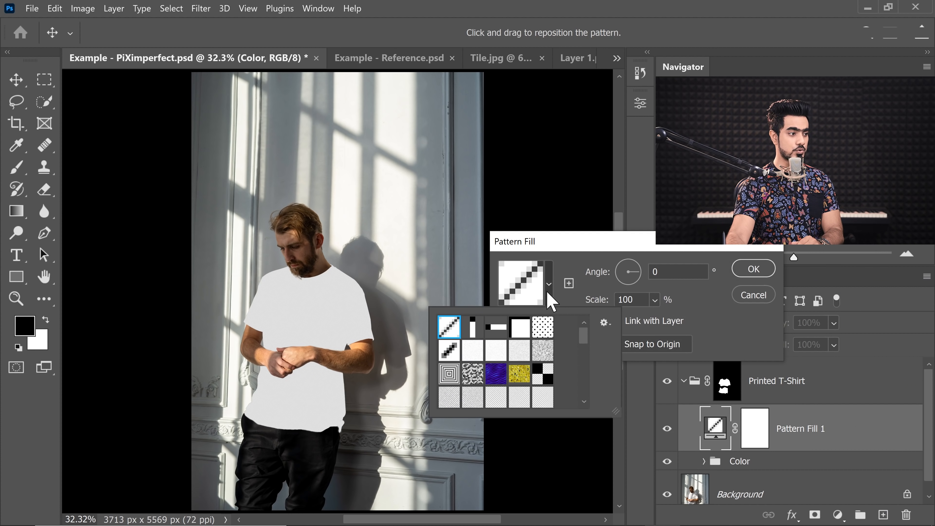
left_click_drag(589, 344, 584, 396)
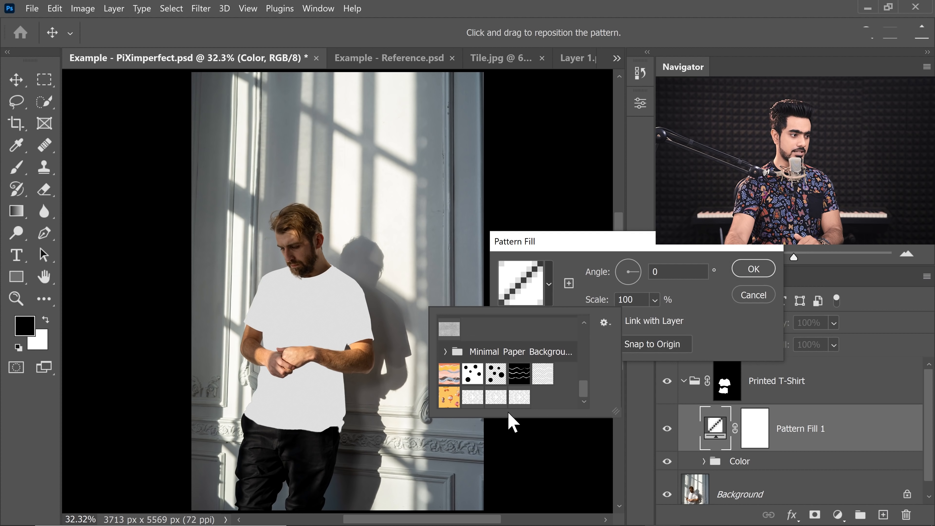
left_click(519, 396)
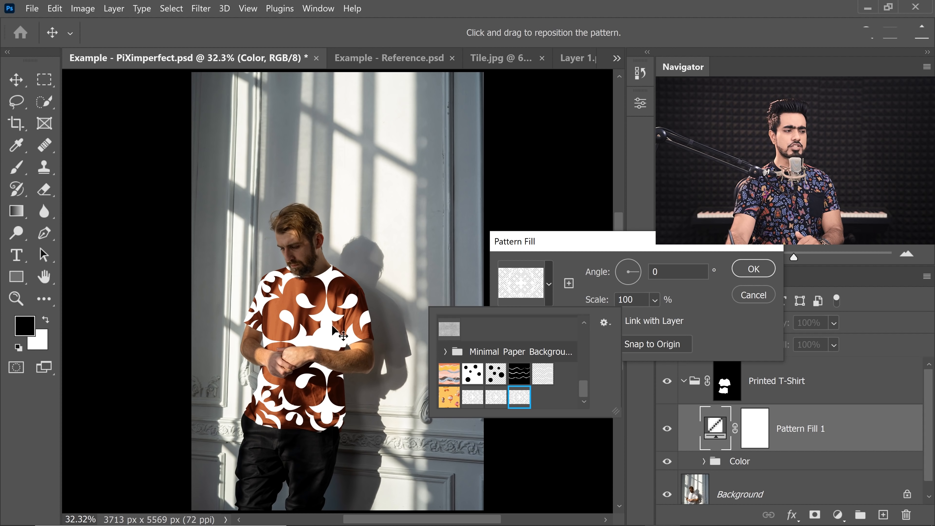
left_click(573, 305)
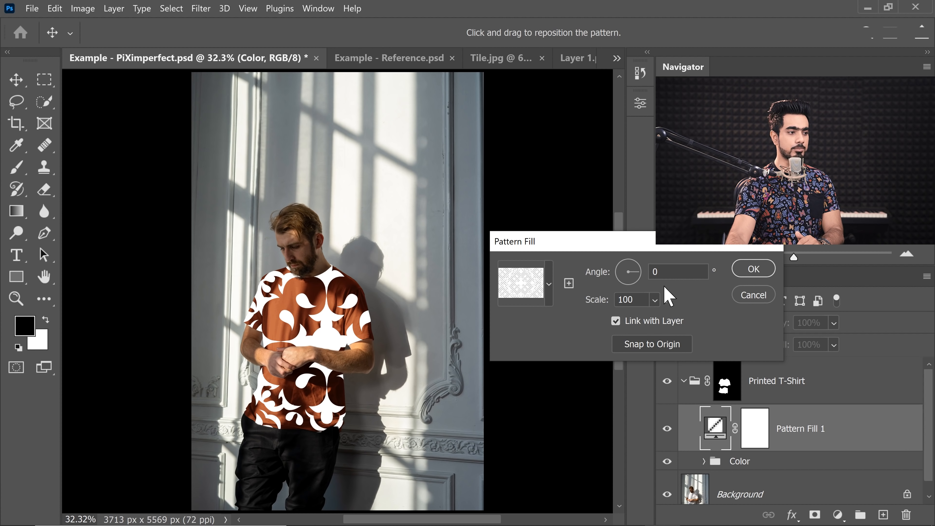
left_click_drag(679, 245, 454, 130)
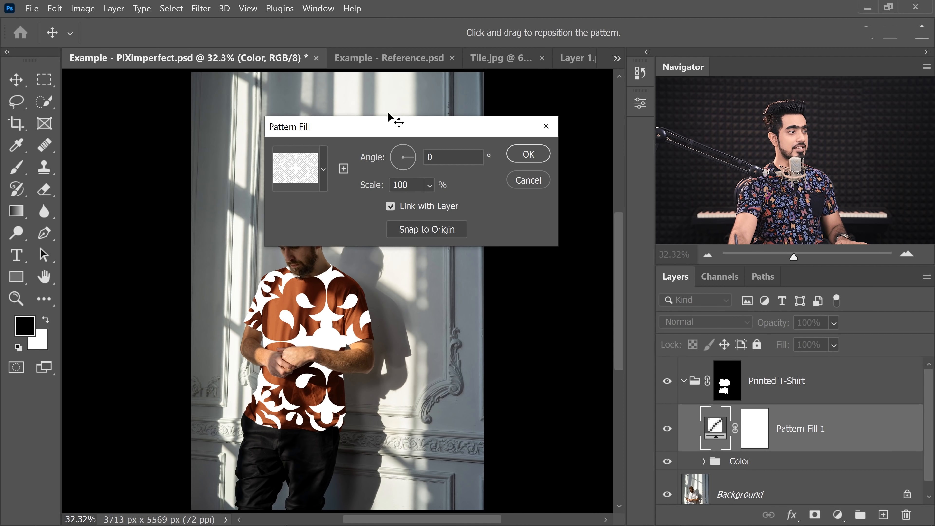
left_click(527, 155)
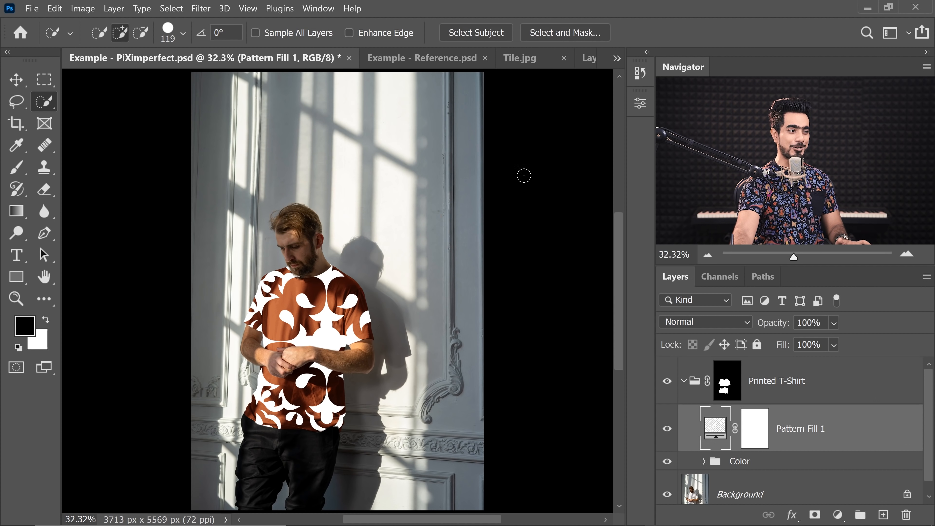
- With the group mask disabled and the Color group hidden, set the Pattern Fill scale to 20%
left_click(730, 387, "shift")
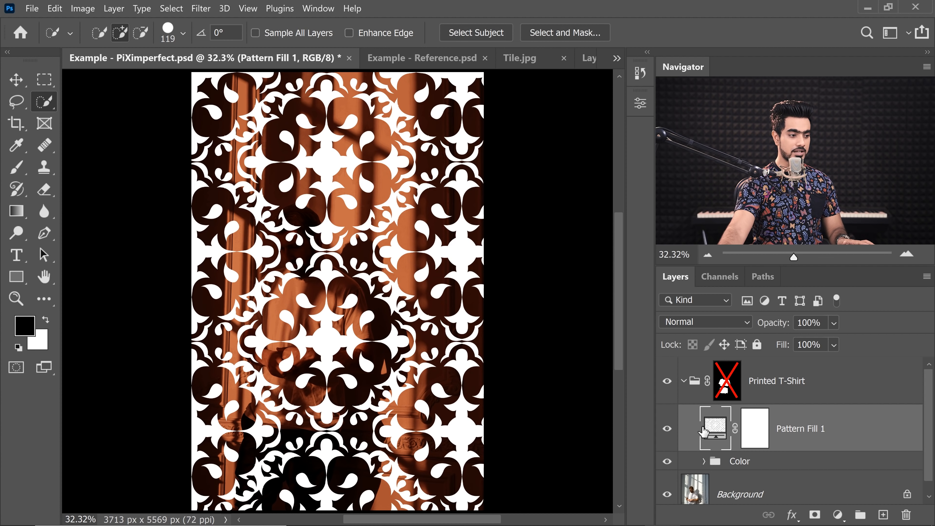
left_click(667, 462)
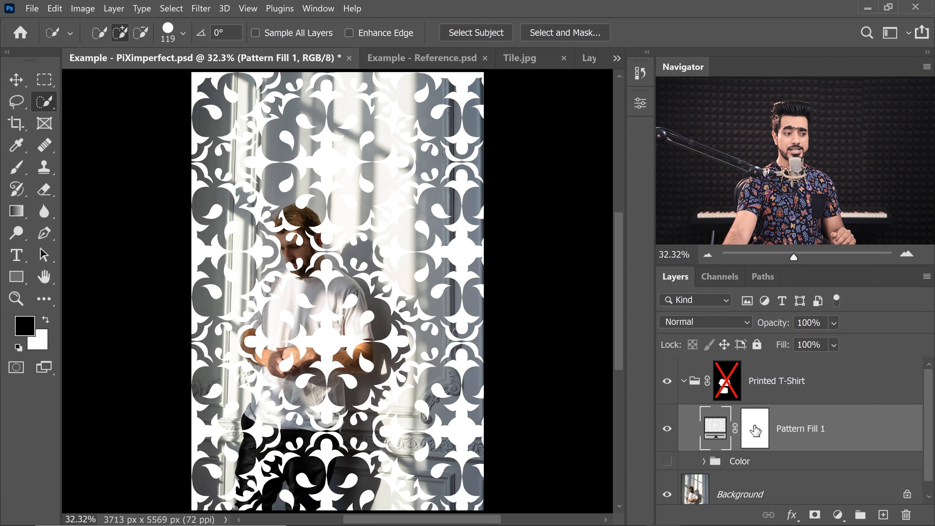
double_click(711, 428)
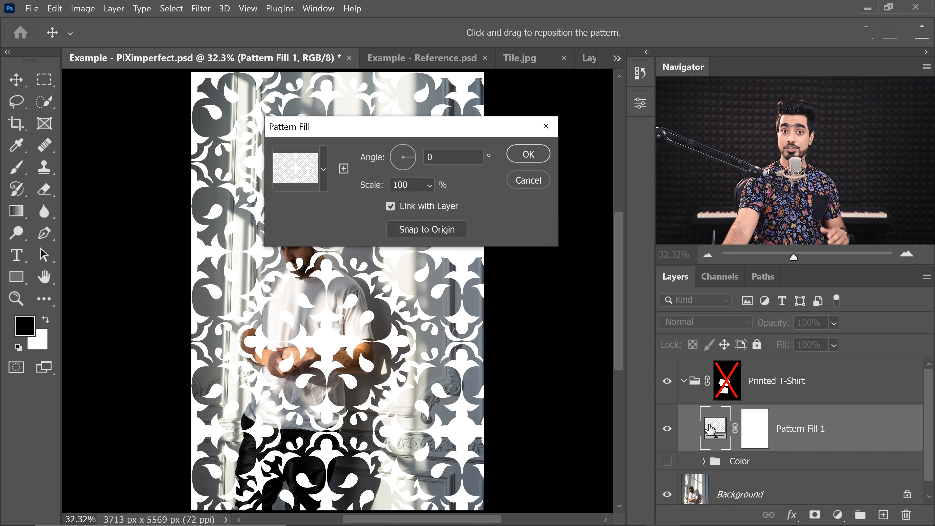
left_click_drag(375, 132, 682, 303)
left_click(736, 356)
left_click_drag(742, 379, 740, 378)
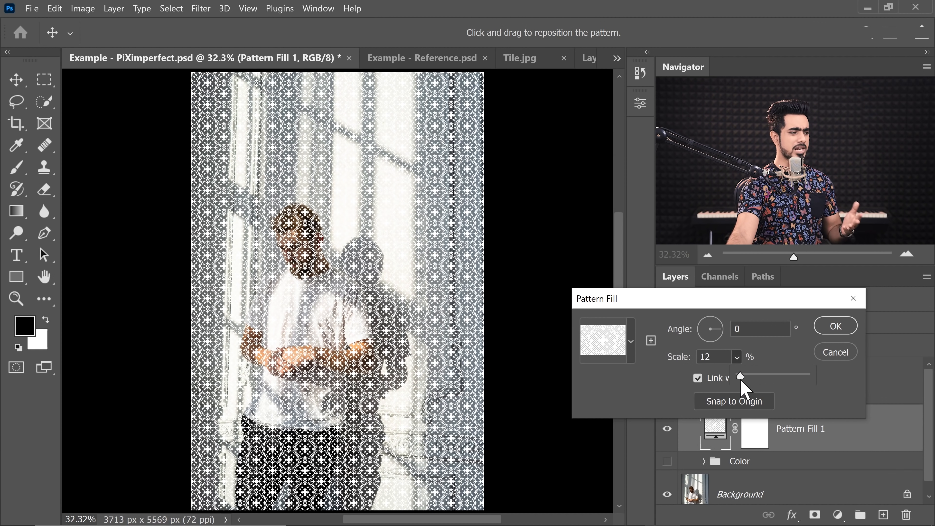
left_click(672, 357)
left_click(672, 356)
type("20")
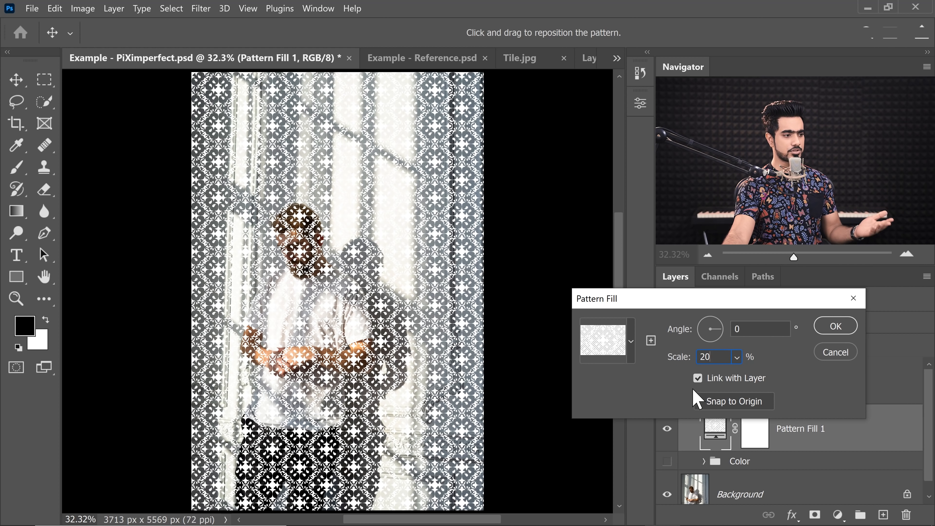
left_click_drag(714, 357, 610, 352)
type("25")
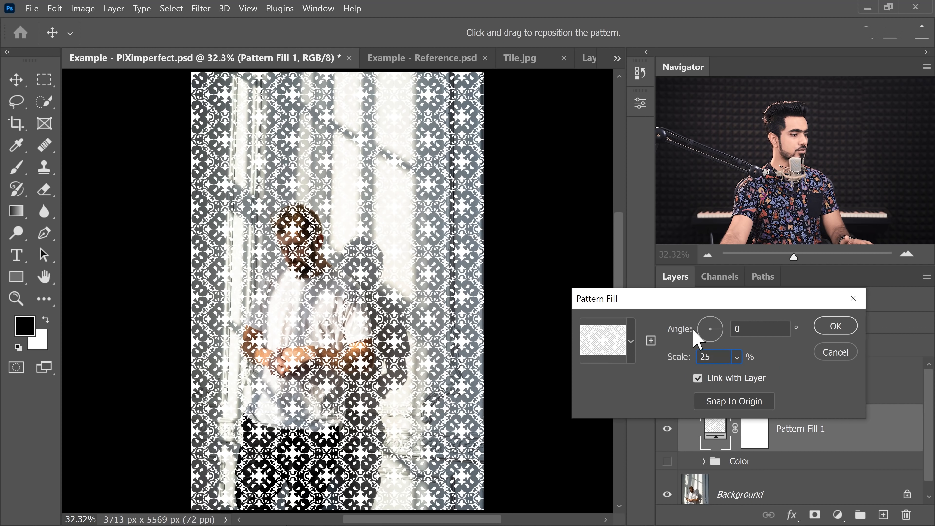
left_click_drag(716, 357, 580, 351)
type("2")
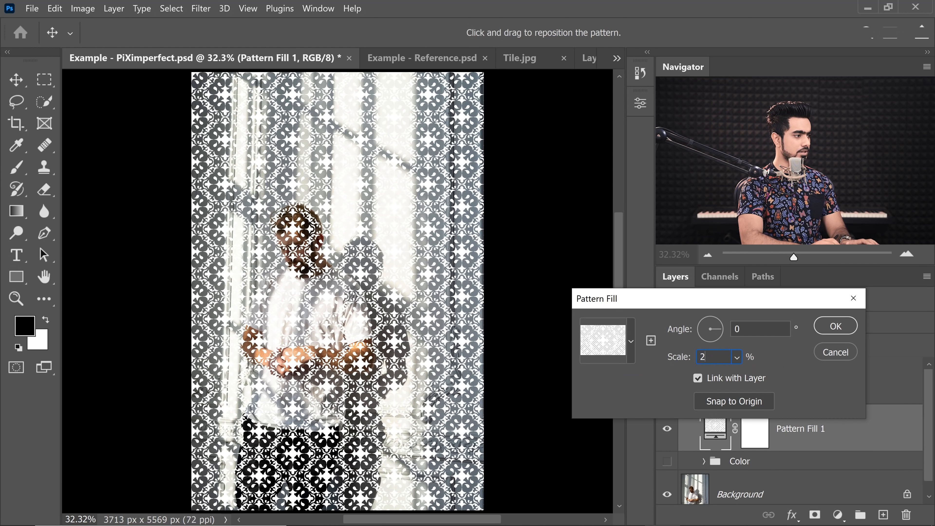
type("0")
left_click(835, 326)
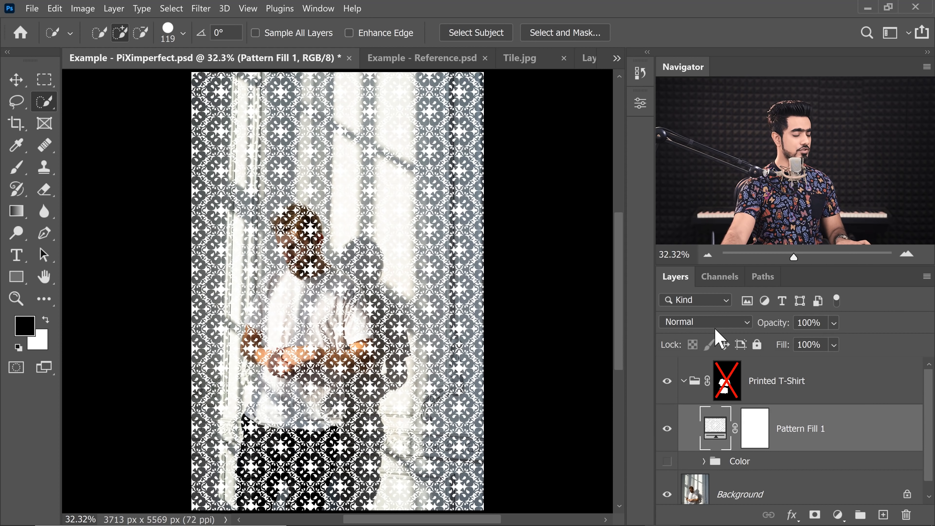
- Re-enable the Printed T-Shirt group's mask and show the Color group again
left_click(727, 387, "shift")
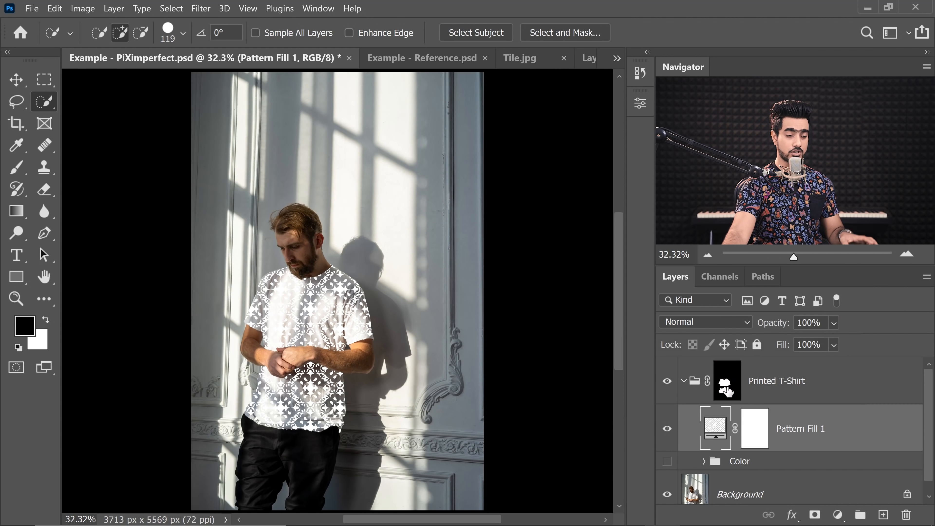
left_click(667, 461)
scroll(459, 217, "up", 3)
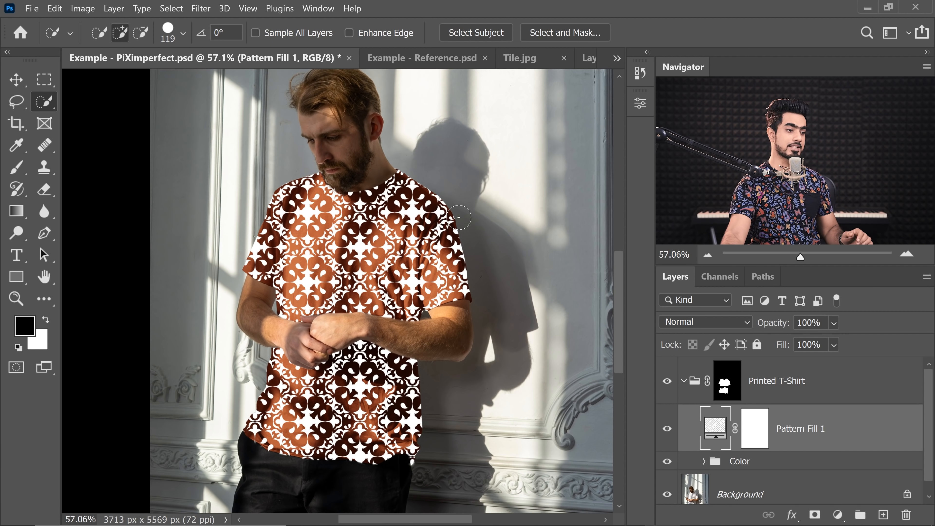
- Rasterize the Pattern Fill 1 layer and copy a rectangle around the shirt onto a new layer
right_click(851, 427)
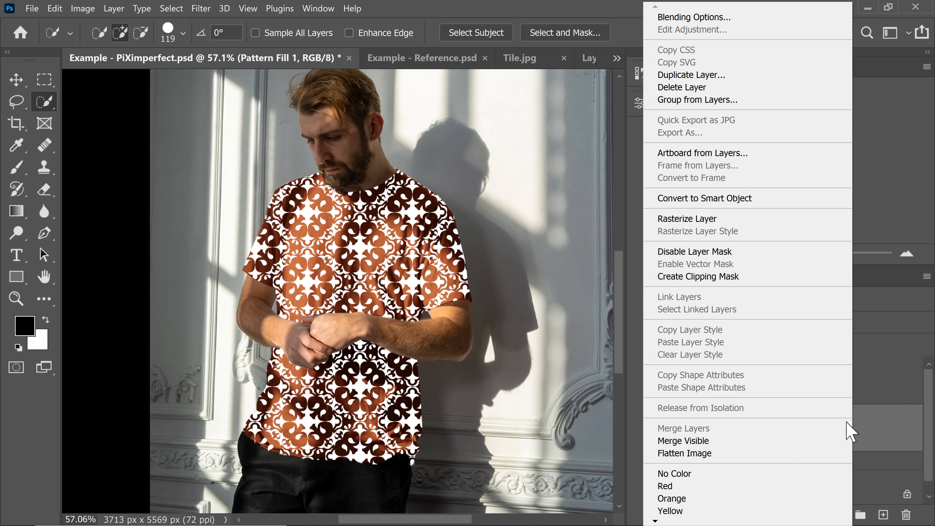
left_click(723, 218)
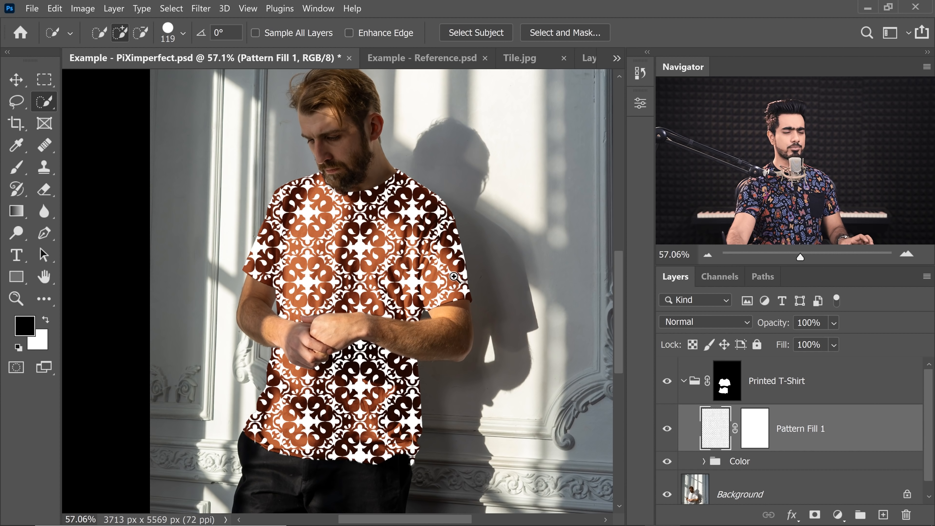
scroll(453, 276, "down", 2)
left_click(44, 80)
left_click(129, 79)
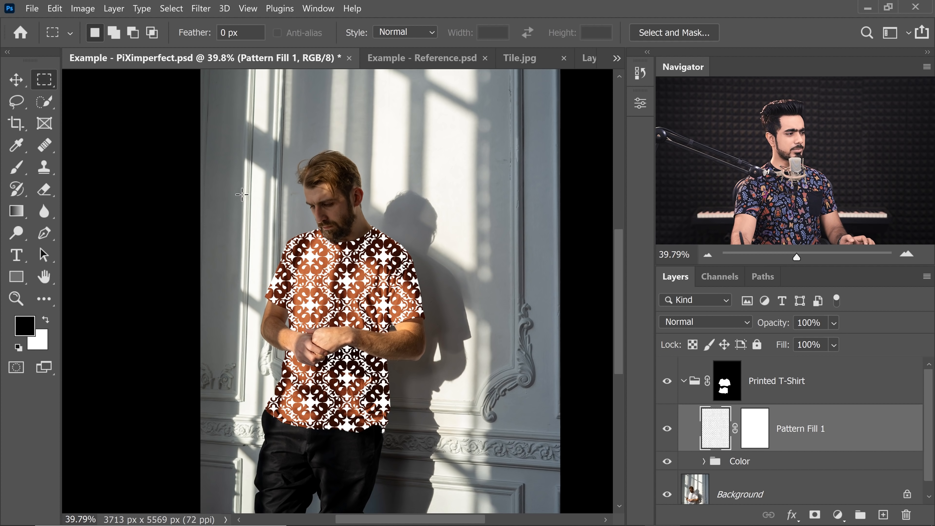
left_click_drag(241, 194, 440, 467)
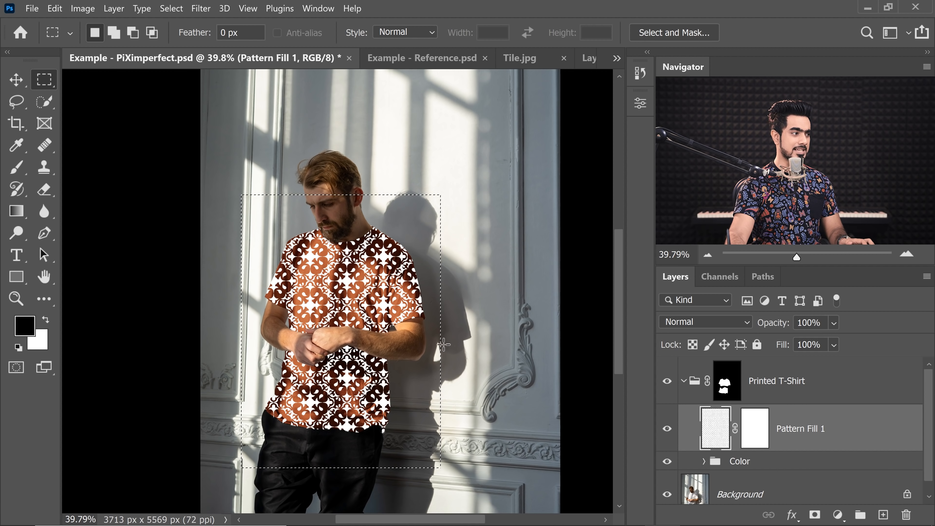
left_click_drag(352, 251, 354, 251)
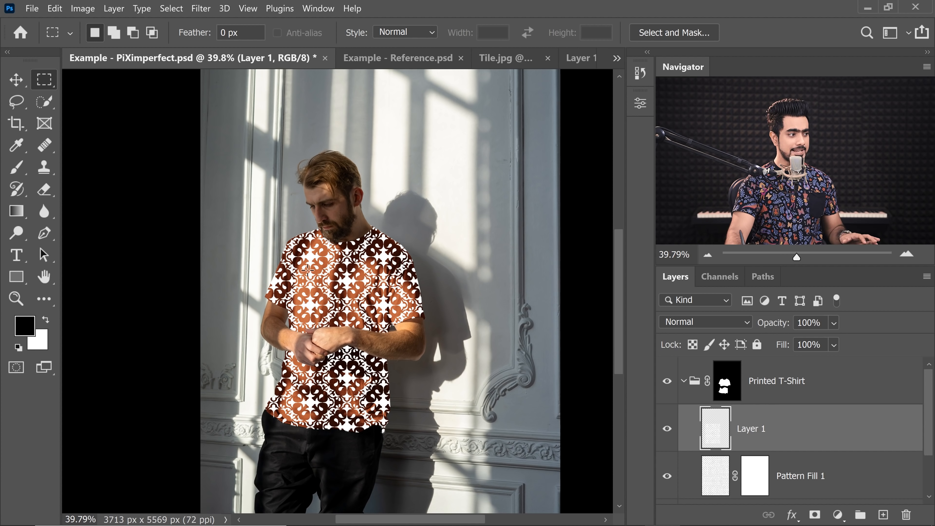
- View Layer 1 on its own with the Printed T-Shirt group's mask disabled
left_click(666, 430, "alt")
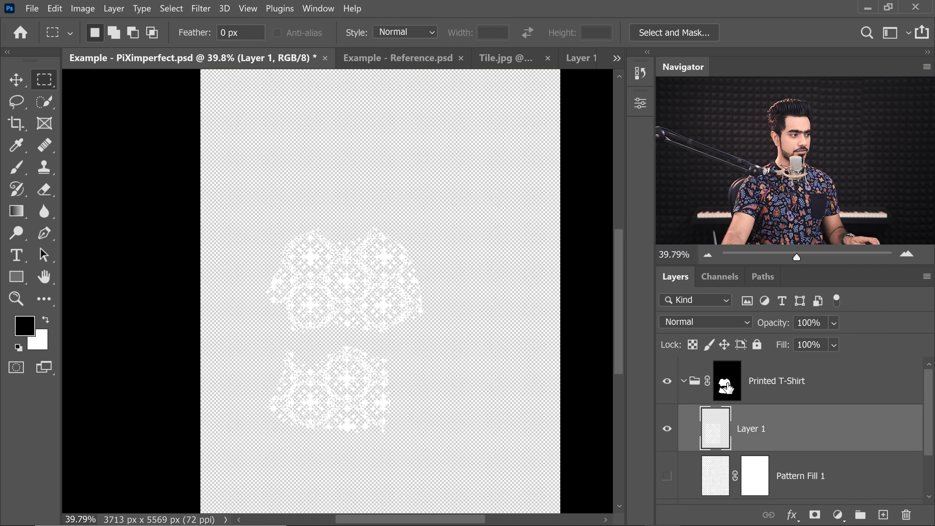
left_click(726, 388, "shift")
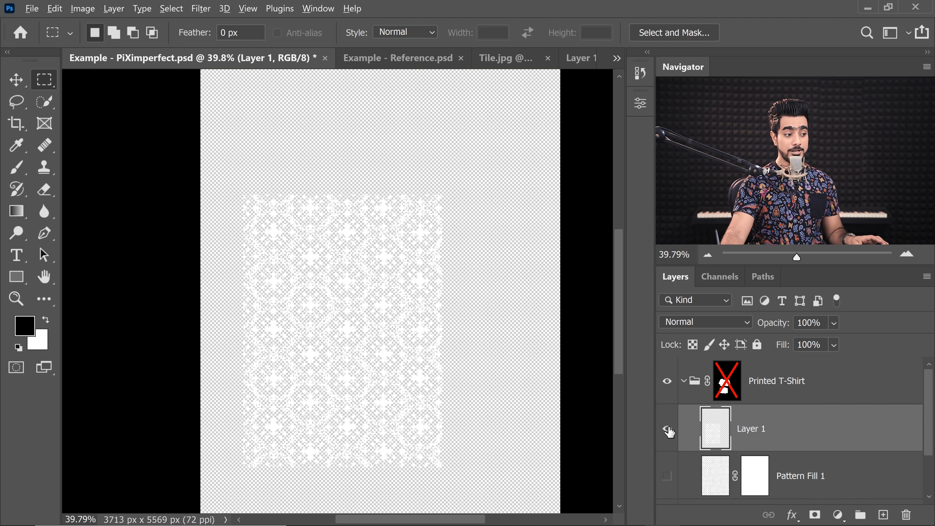
- Show all layers again and re-enable the Printed T-Shirt group's mask
left_click(668, 434, "alt")
left_click(726, 388, "shift")
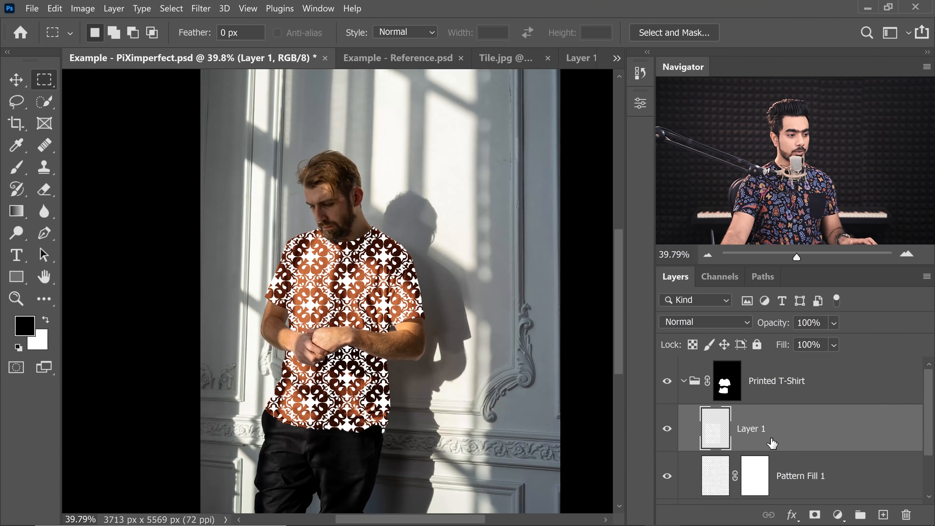
- Delete the Pattern Fill 1 layer, keeping Layer 1 selected
left_click(833, 475)
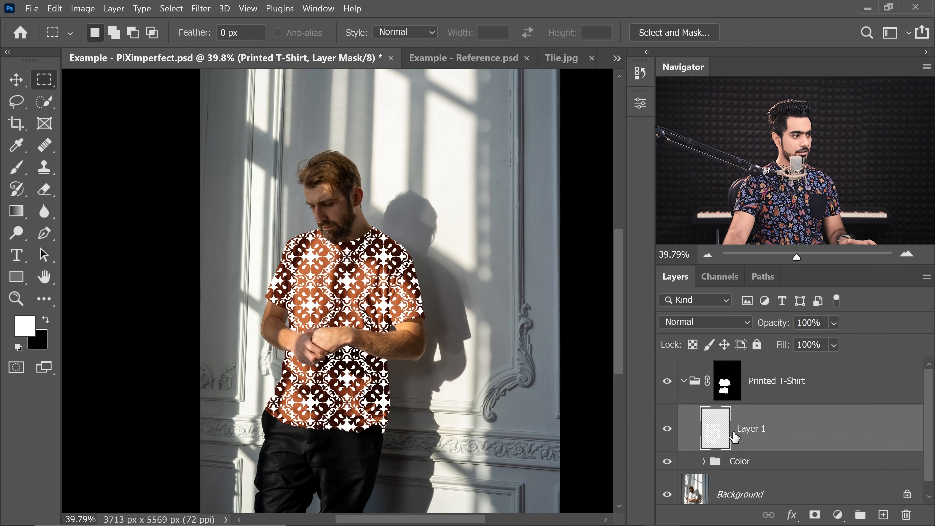
left_click(696, 405)
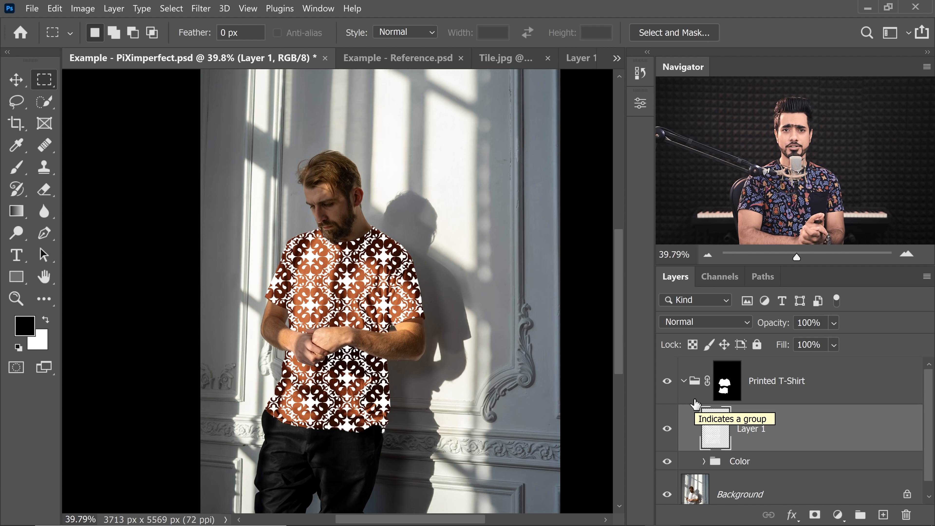
- Add a Solid Color fill layer above Layer 1 with colour f4a66c
left_click(838, 515)
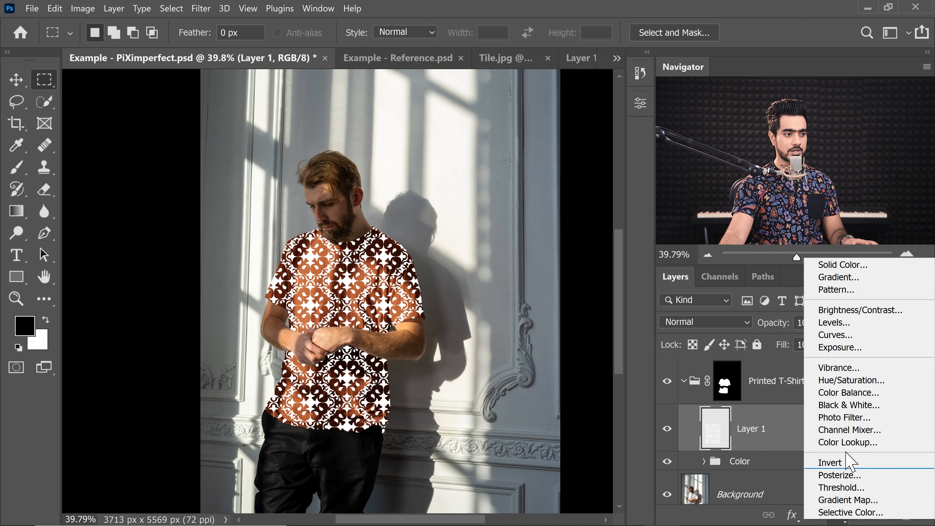
left_click(824, 264)
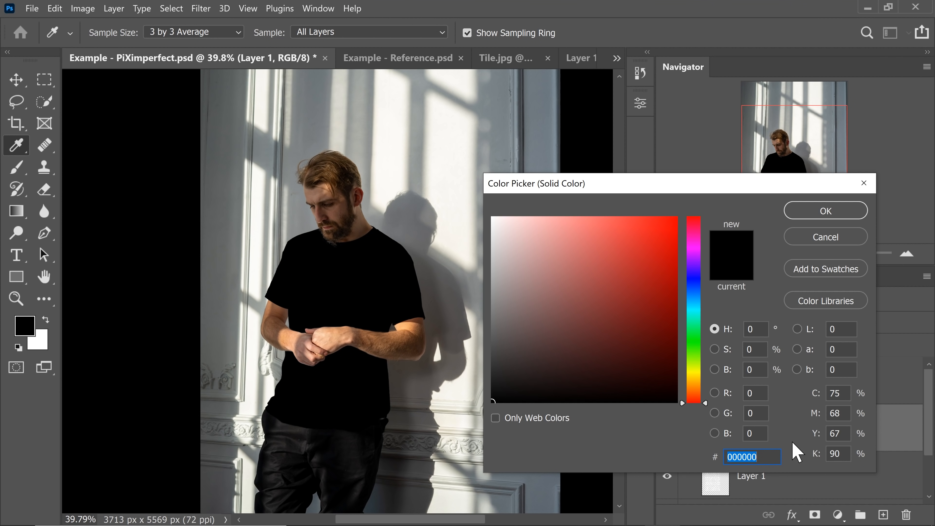
type("f4a66c")
left_click(825, 211)
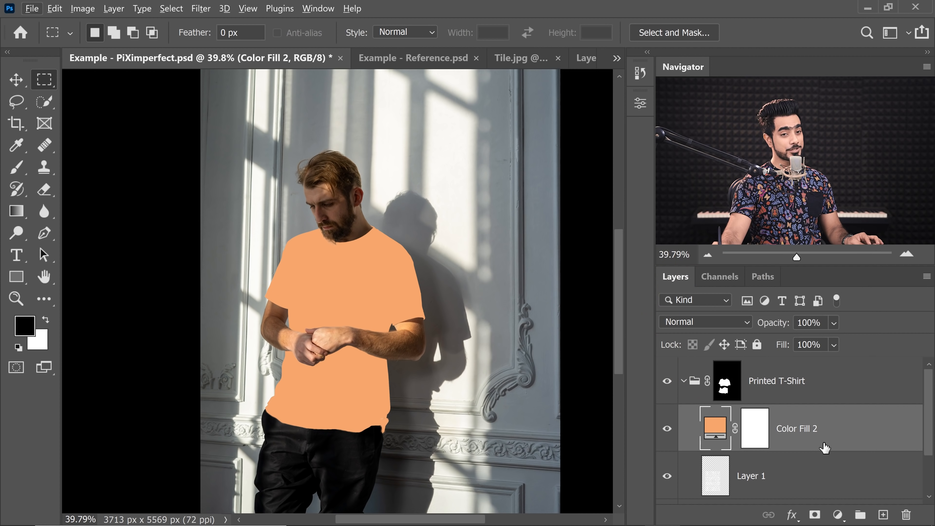
- Clip the Color Fill 2 layer to Layer 1 and convert Layer 1 into a smart object
left_click(845, 446, "alt")
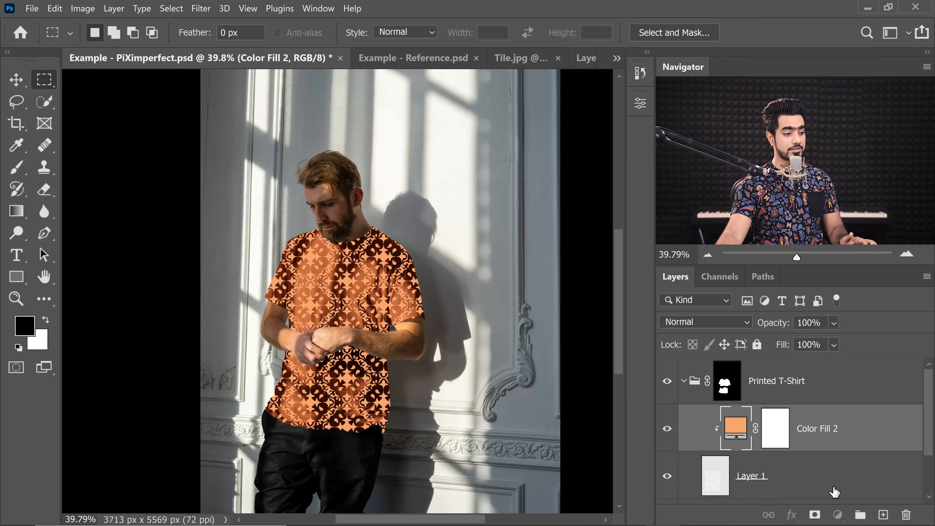
left_click(813, 483)
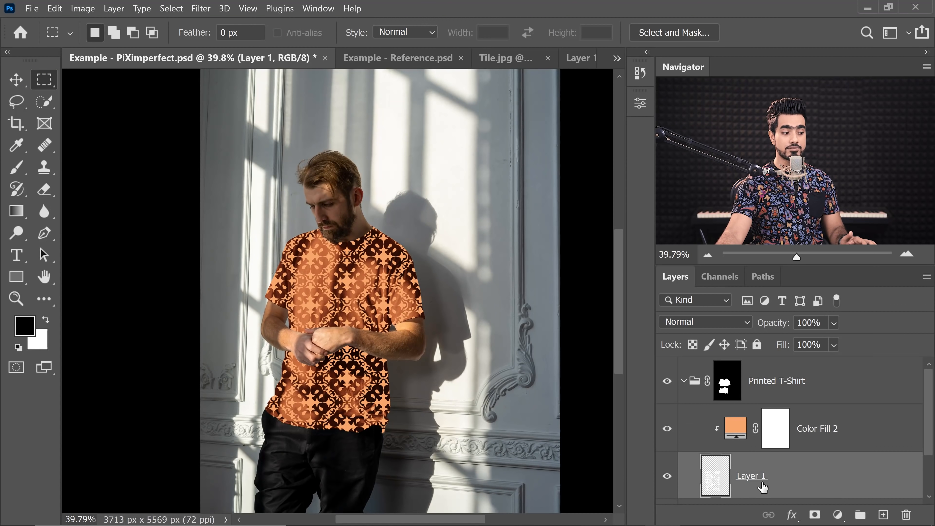
right_click(844, 482)
left_click(734, 198)
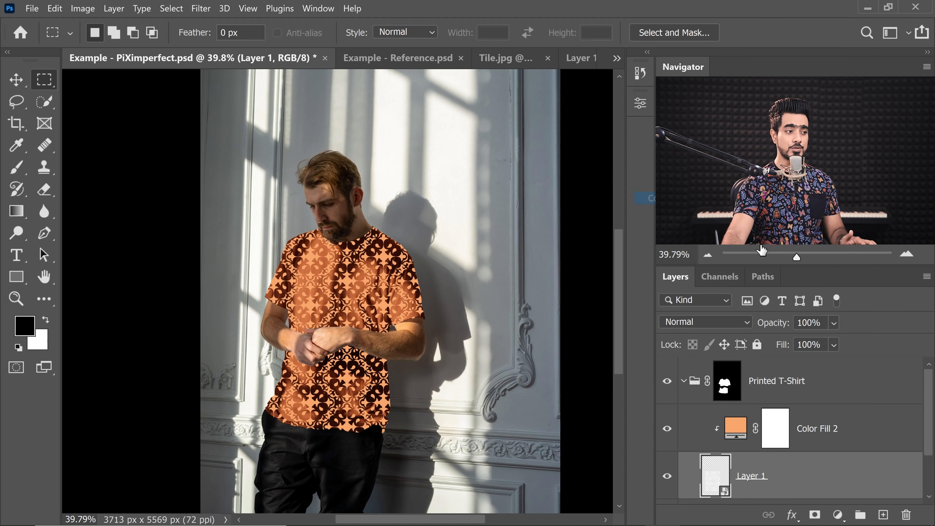
- Rename Layer 1 as Pattern
double_click(755, 478)
type("Pattern")
key("Return")
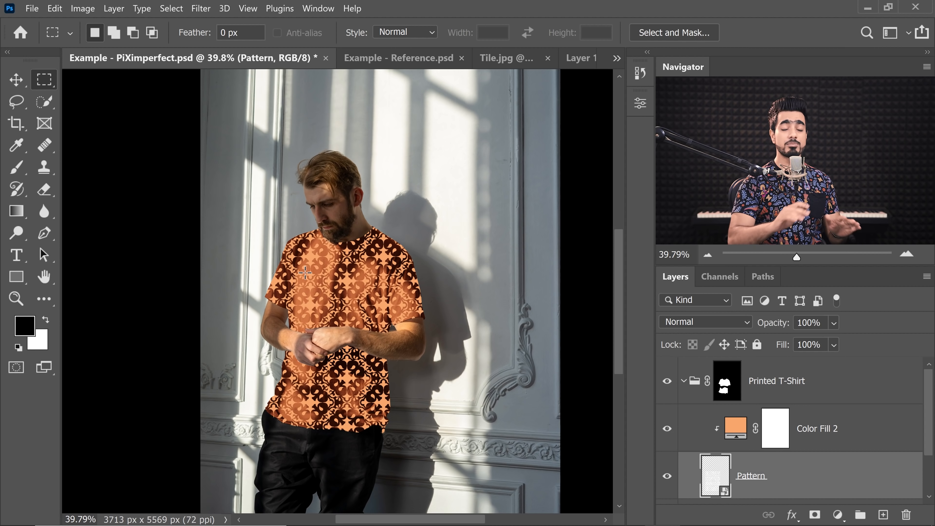
- In the Pattern layer's Blend If, split the Underlying Layer white slider to 132 and 255
scroll(305, 273, "down", 2)
scroll(316, 296, "up", 2)
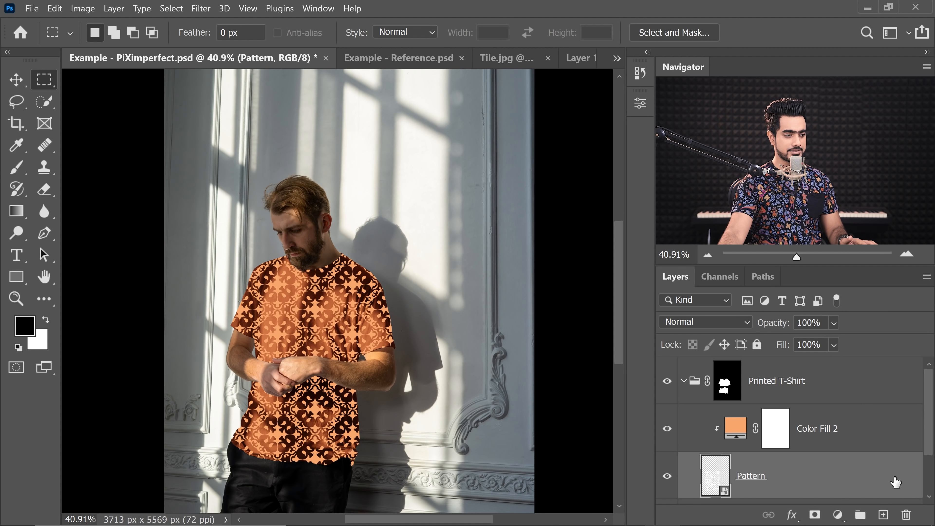
double_click(819, 488)
left_click_drag(320, 123, 663, 146)
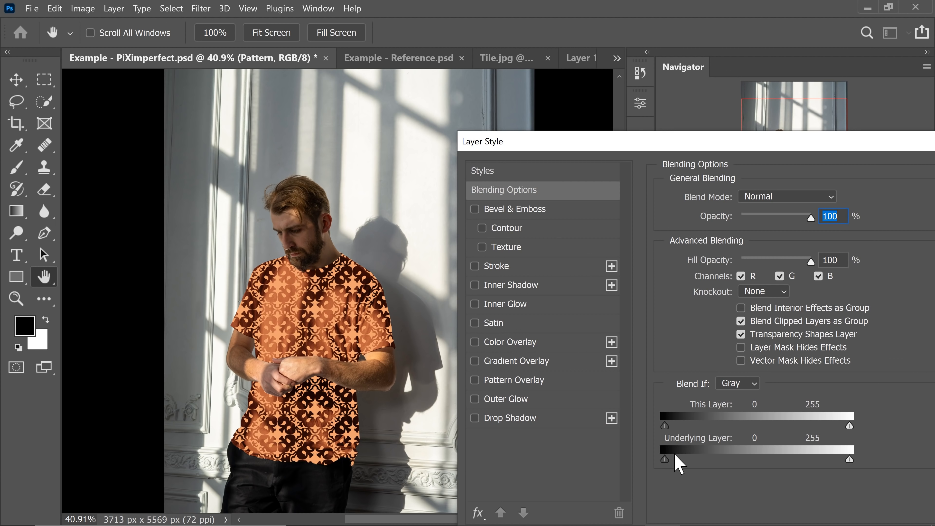
left_click_drag(669, 461, 700, 464)
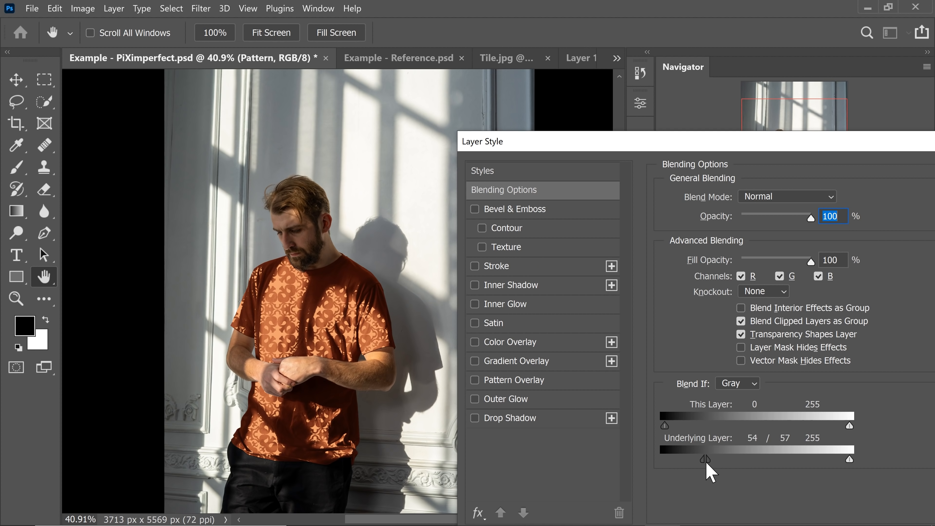
left_click_drag(701, 460, 821, 467)
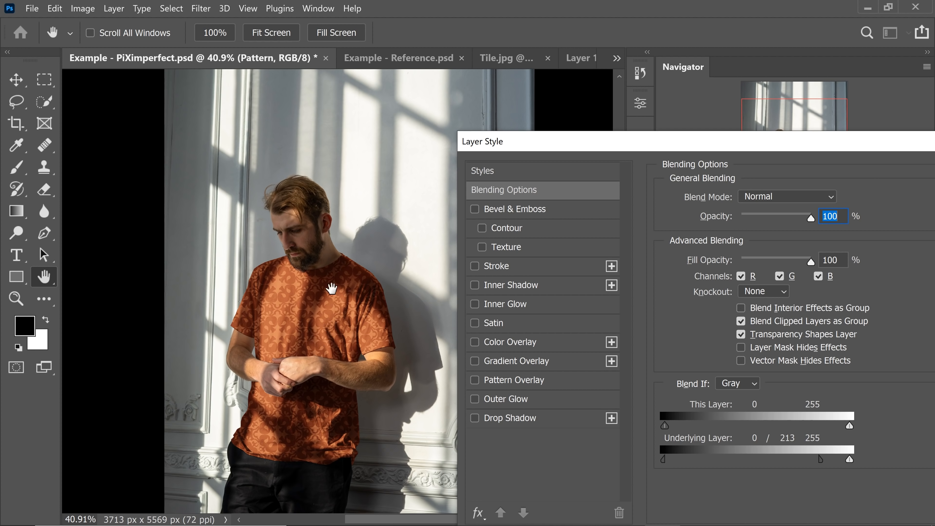
left_click_drag(821, 460, 763, 466)
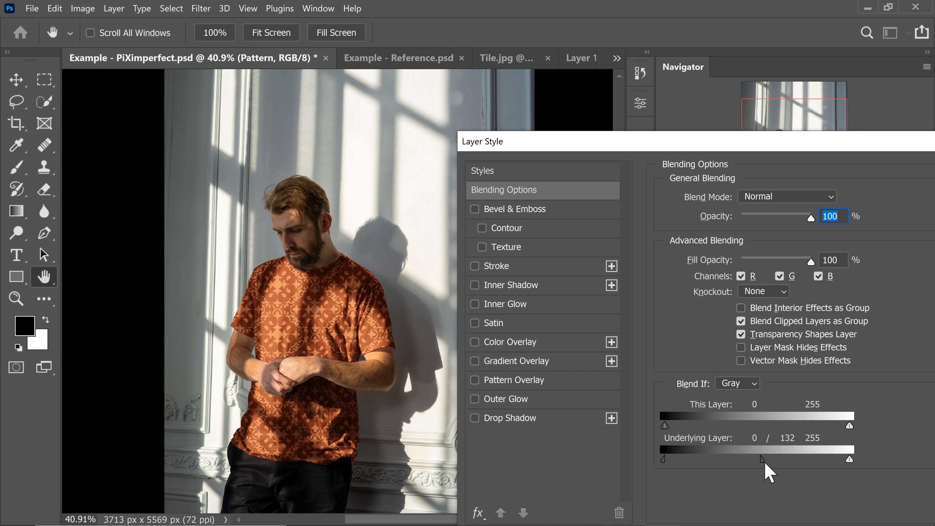
left_click_drag(733, 143, 402, 106)
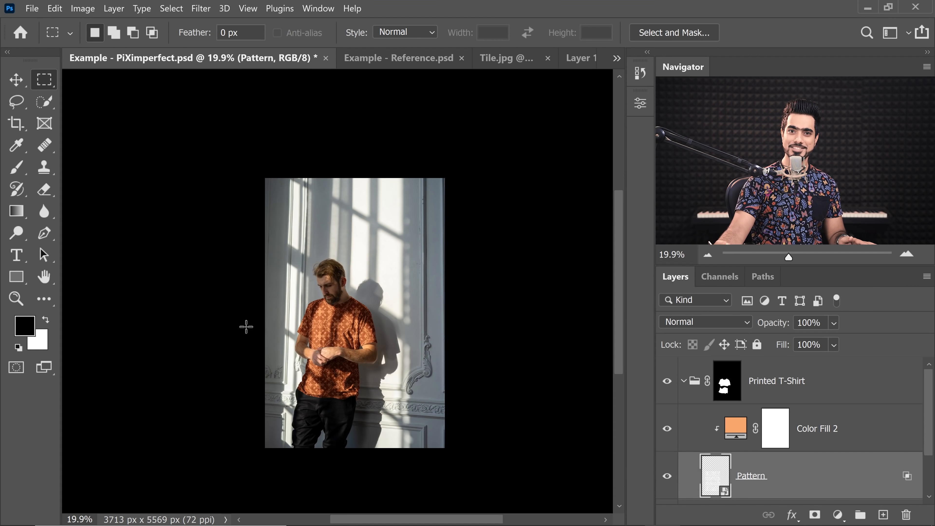
- Distort the Pattern layer by nudging its four corners to follow the shirt's angle
left_click_drag(336, 329, 364, 313)
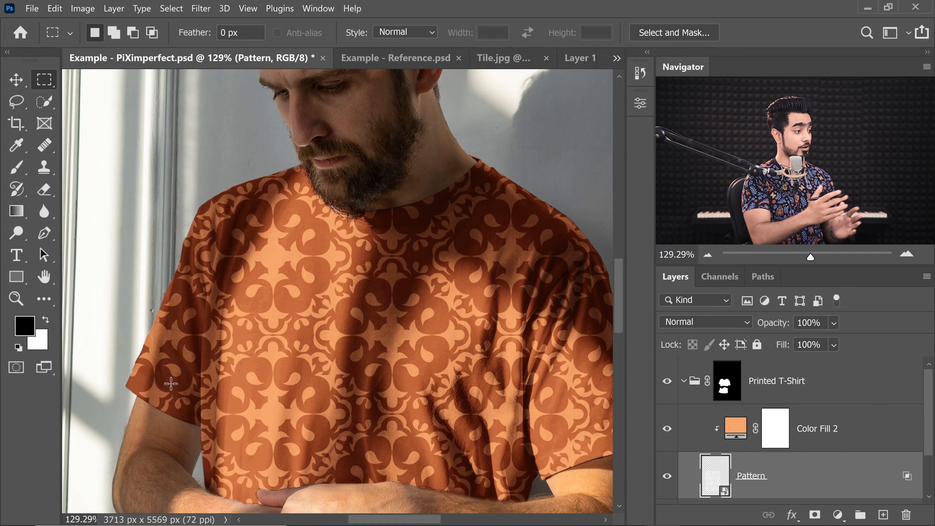
key("ctrl+0")
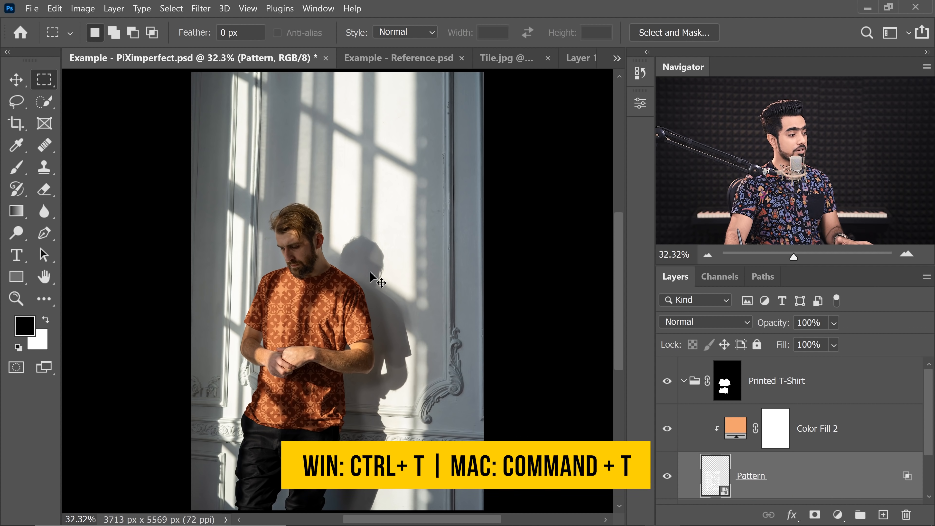
key("ctrl+t")
scroll(322, 274, "up", 3)
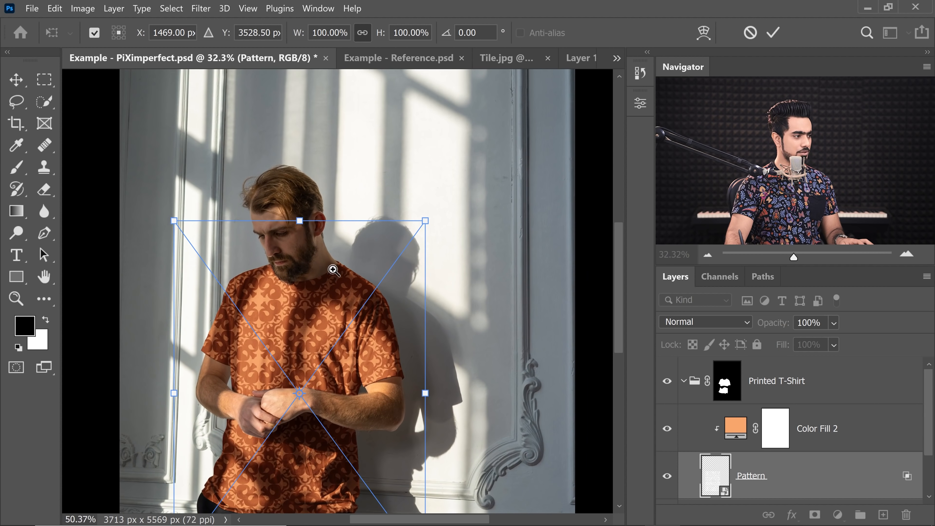
right_click(351, 271)
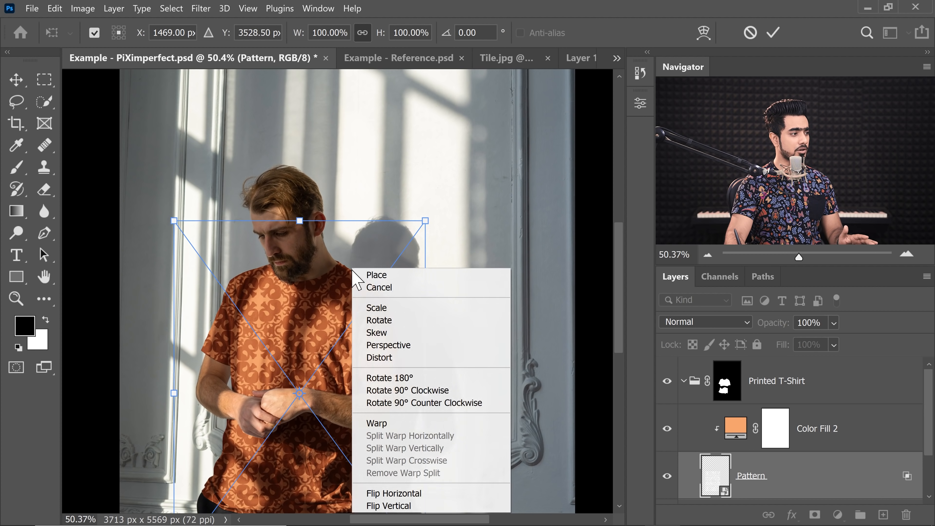
left_click(385, 359)
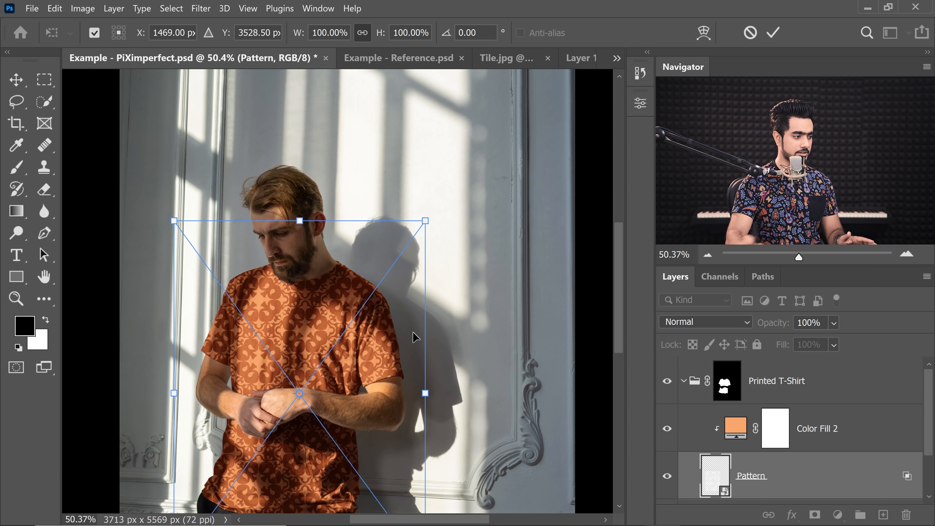
scroll(414, 336, "down", 3)
left_click_drag(382, 242, 386, 249)
left_click_drag(386, 456, 385, 466)
left_click_drag(226, 459, 227, 450)
left_click_drag(230, 244, 231, 245)
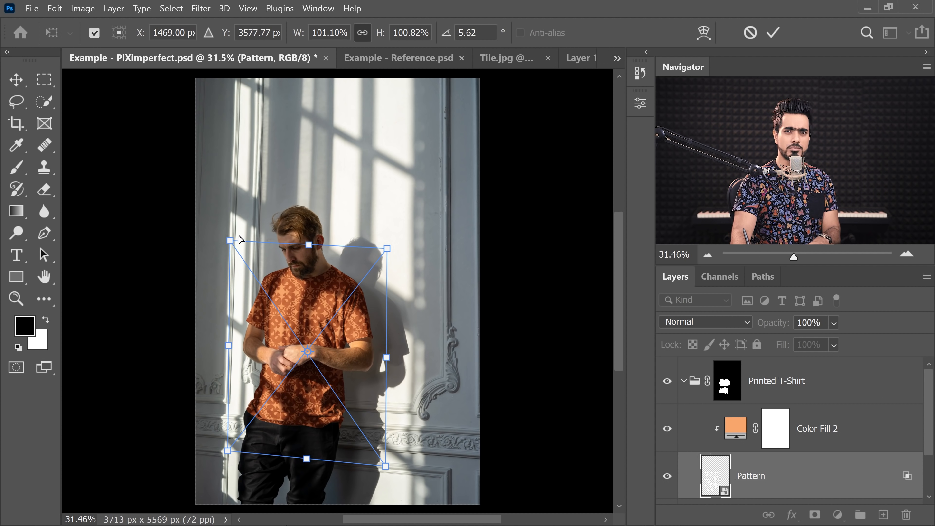
key("Return")
- Deselect and start a Warp transform on the Pattern layer
key("m")
left_click(304, 274)
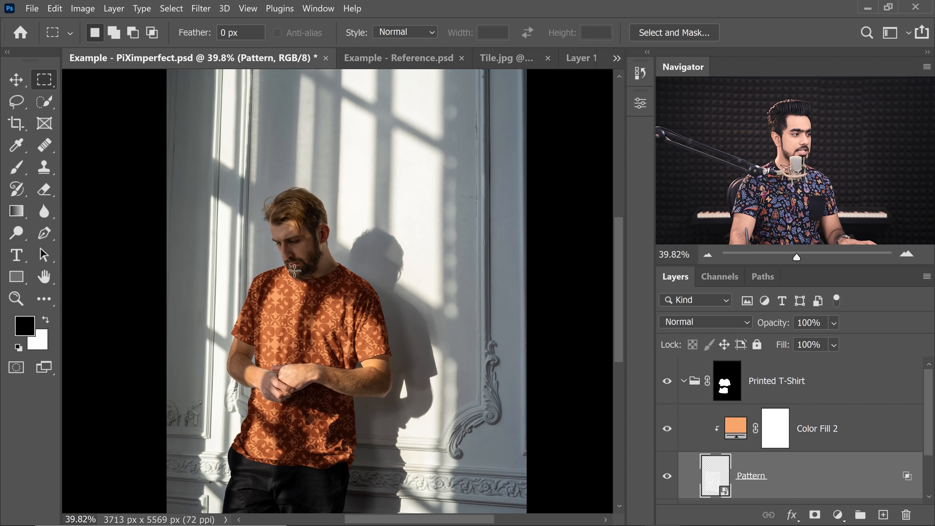
key("ctrl+t")
right_click(334, 281)
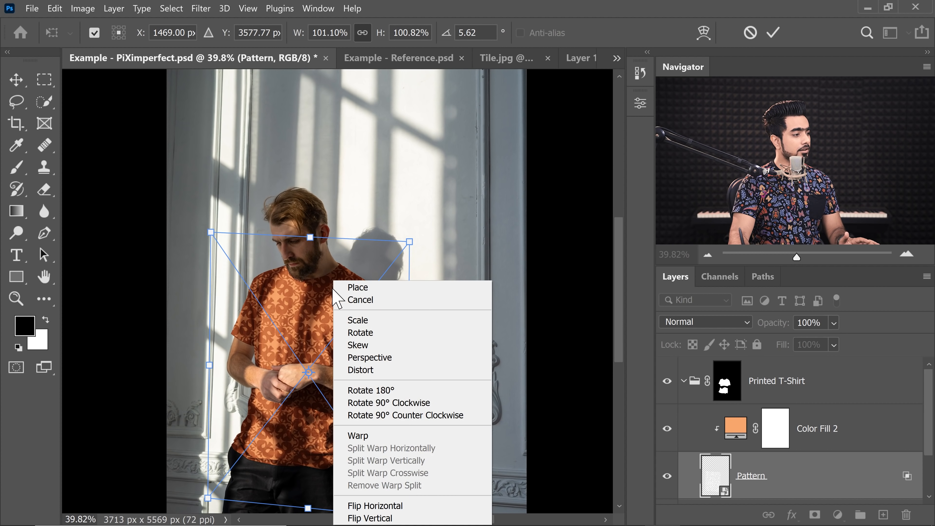
left_click(357, 436)
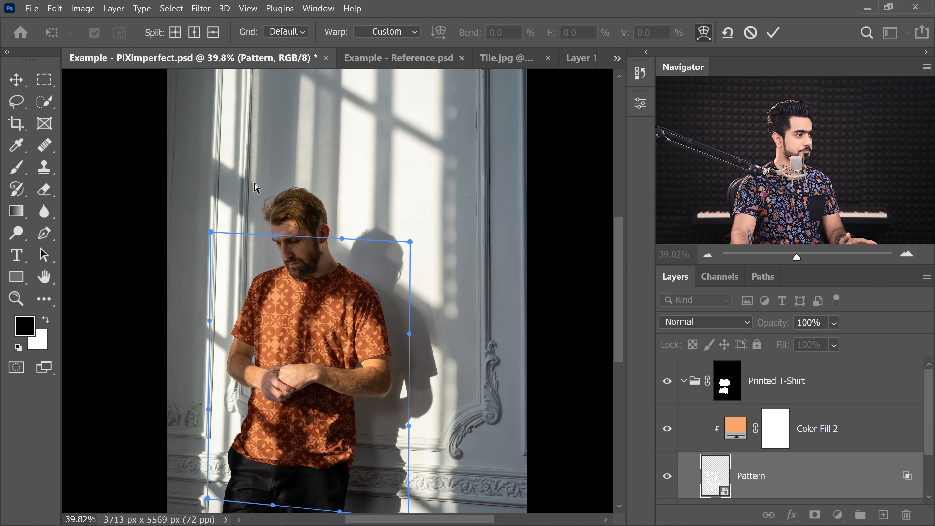
- Try splitting the warp grid crosswise and vertically and dragging a split point
left_click(176, 32)
left_click(267, 348)
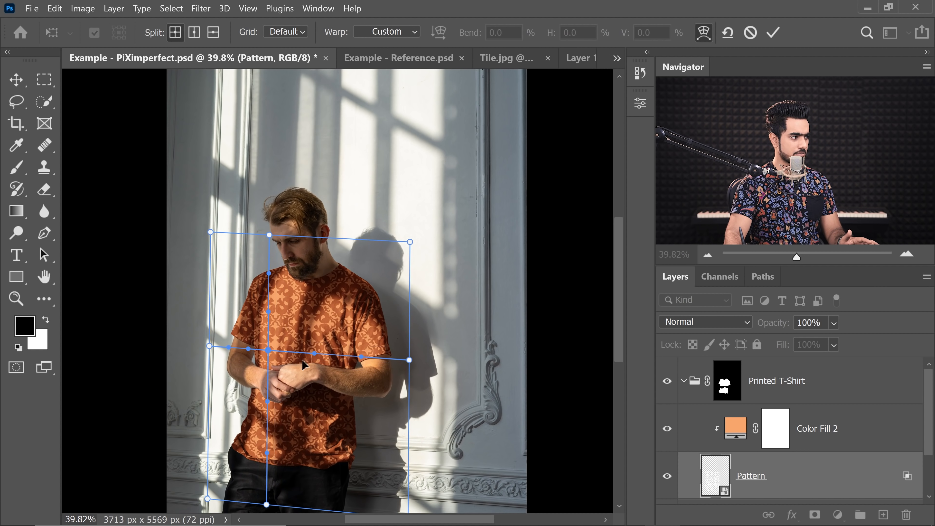
left_click(176, 33)
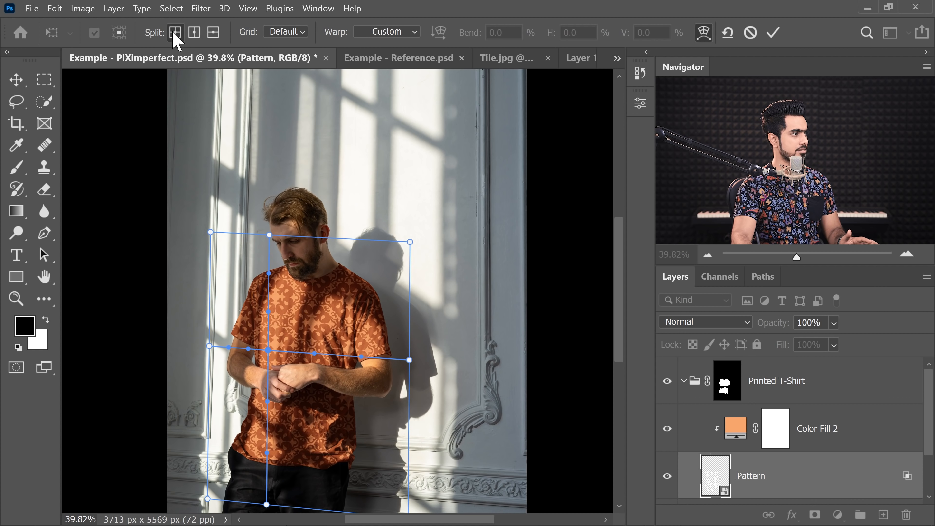
left_click(349, 283)
left_click(194, 32)
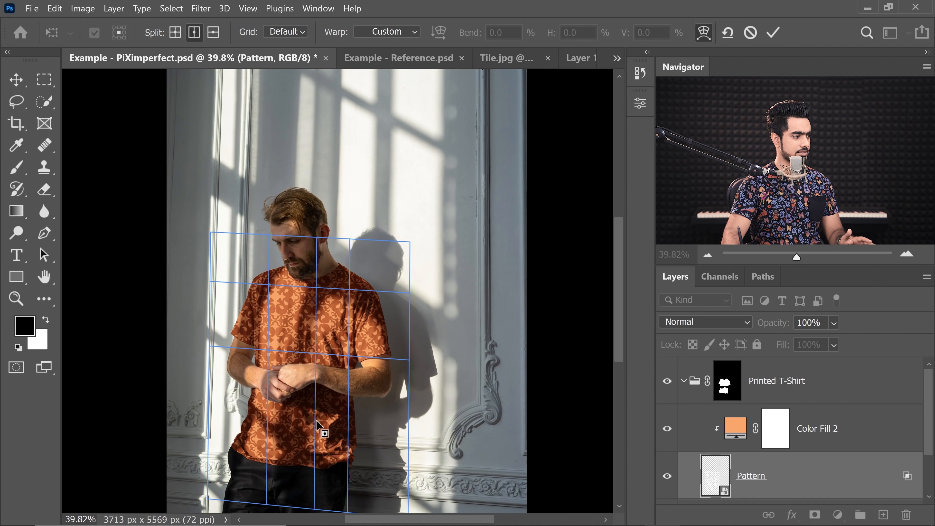
left_click(309, 425)
left_click(267, 351)
left_click_drag(281, 353, 281, 367)
key("ctrl+z")
key("ctrl+z")
key("ctrl+z")
key("ctrl+z")
key("ctrl+z")
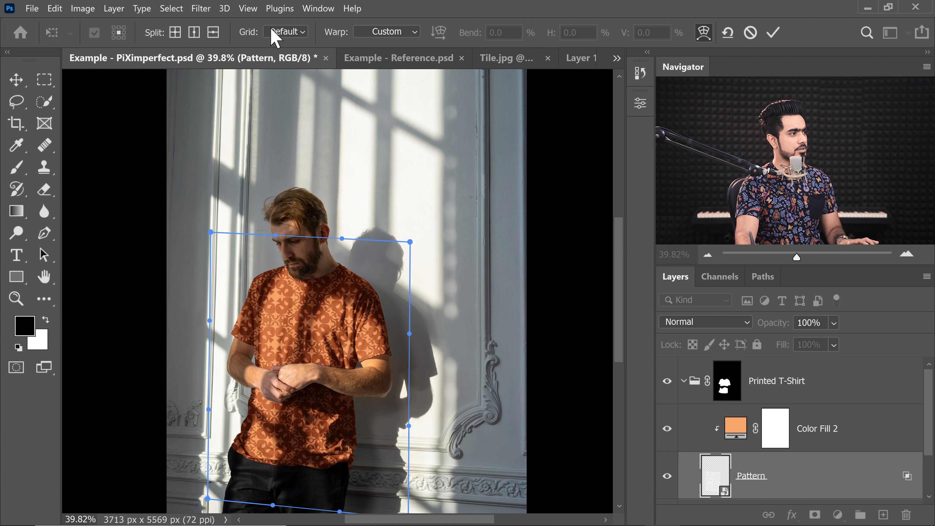
- Set the warp grid to a custom size with 10 columns
left_click(287, 34)
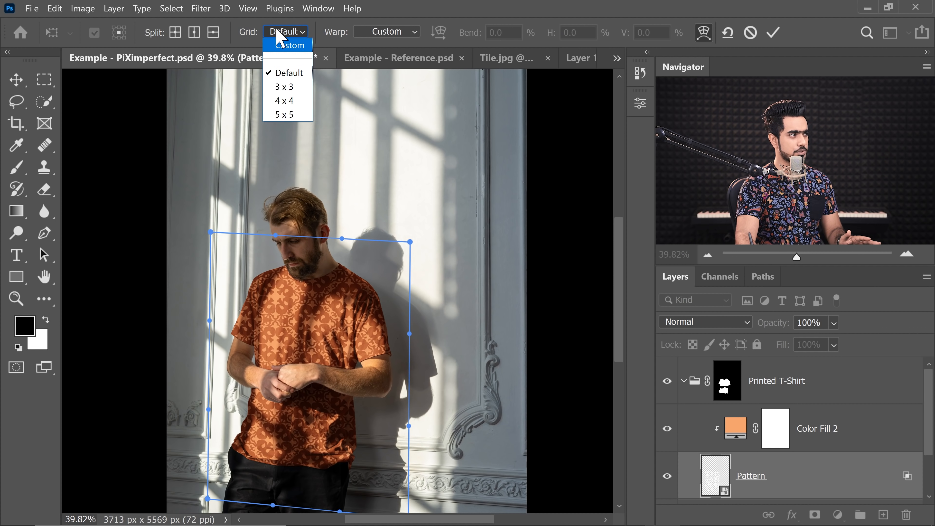
left_click(287, 32)
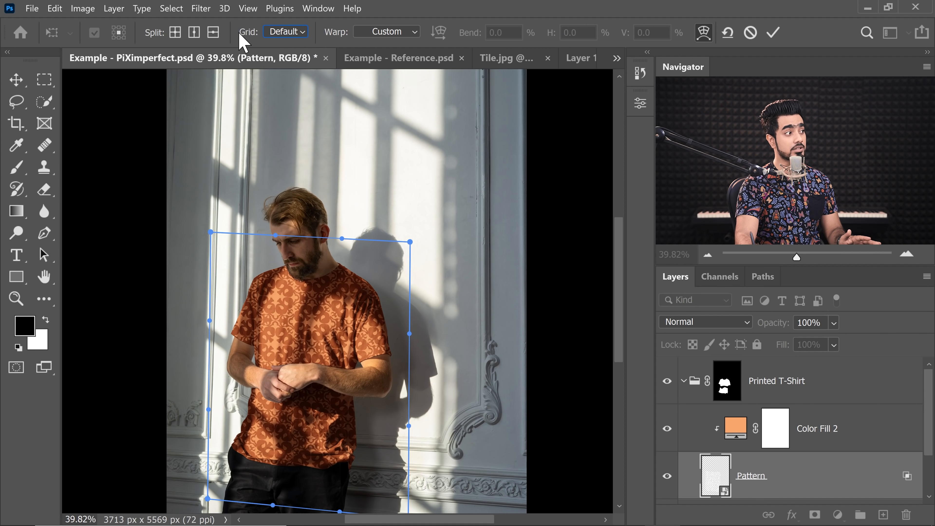
left_click(292, 33)
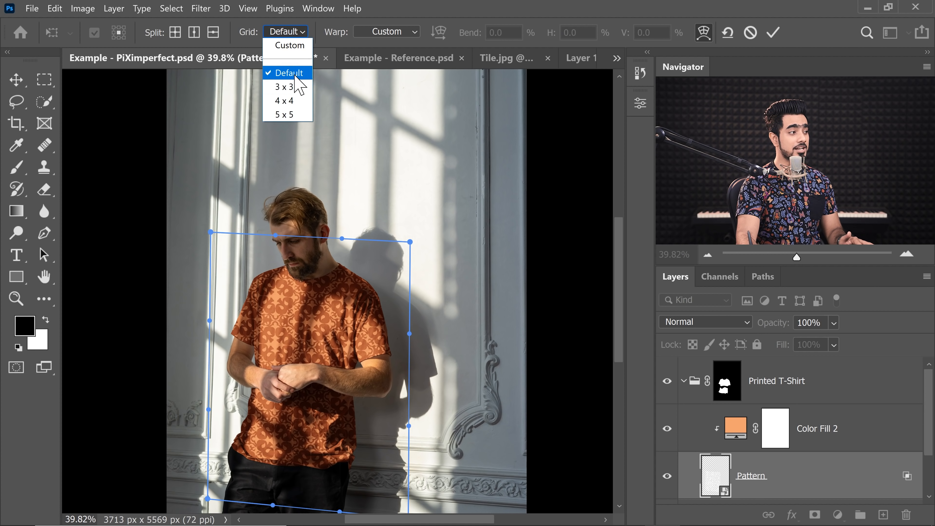
left_click(291, 88)
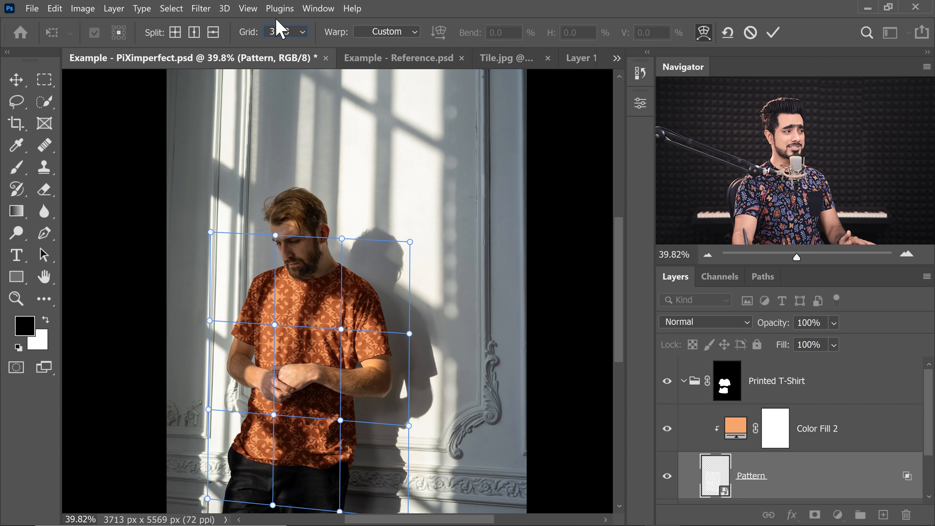
left_click(296, 35)
left_click(305, 56)
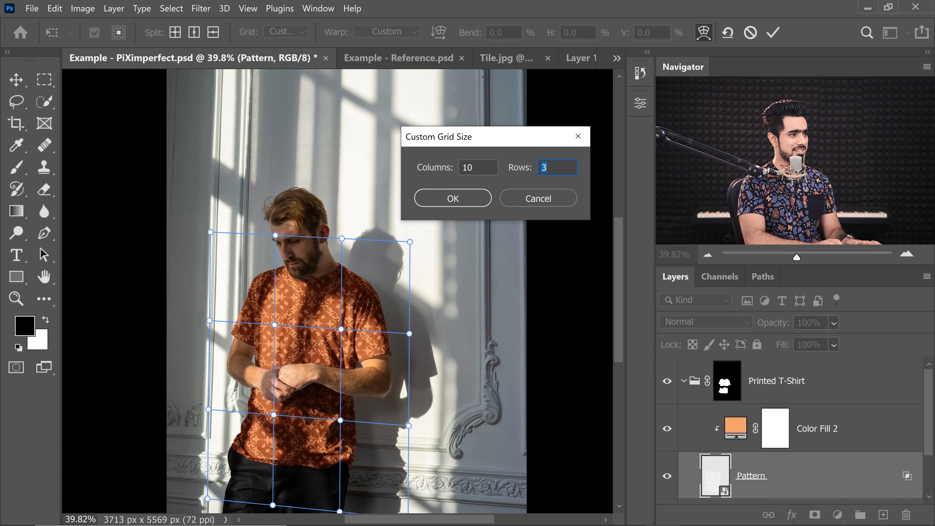
left_click(455, 204)
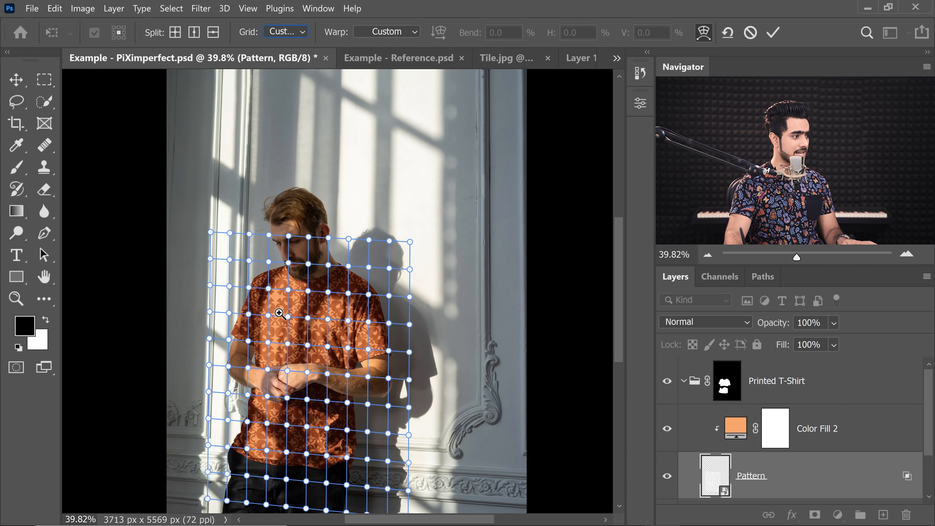
scroll(317, 295, "up", 8)
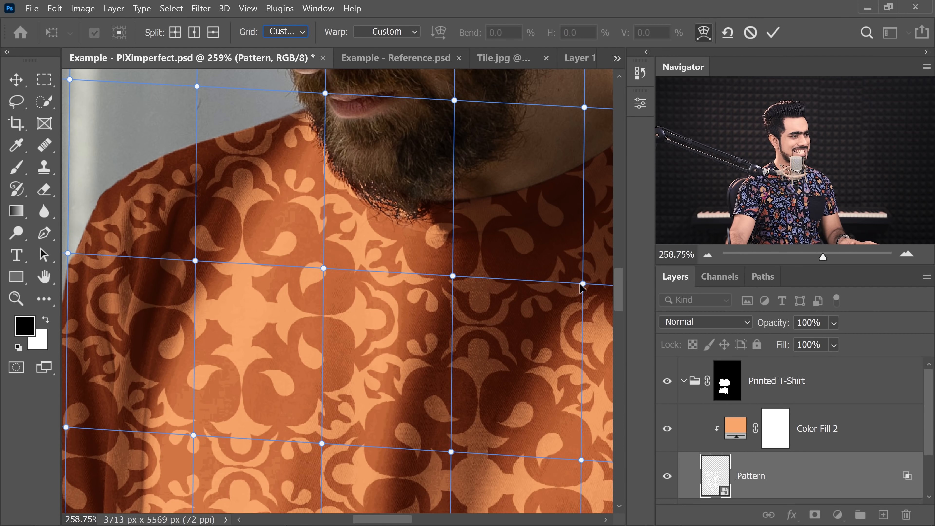
- Set the warp grid to 3 x 3 and try dragging grid points, undoing each drag
scroll(548, 281, "down", 8)
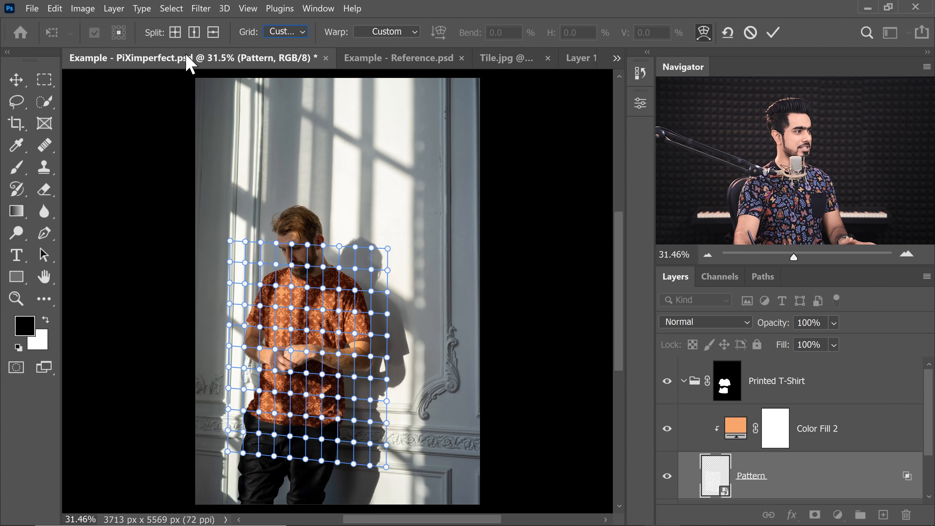
left_click(298, 42)
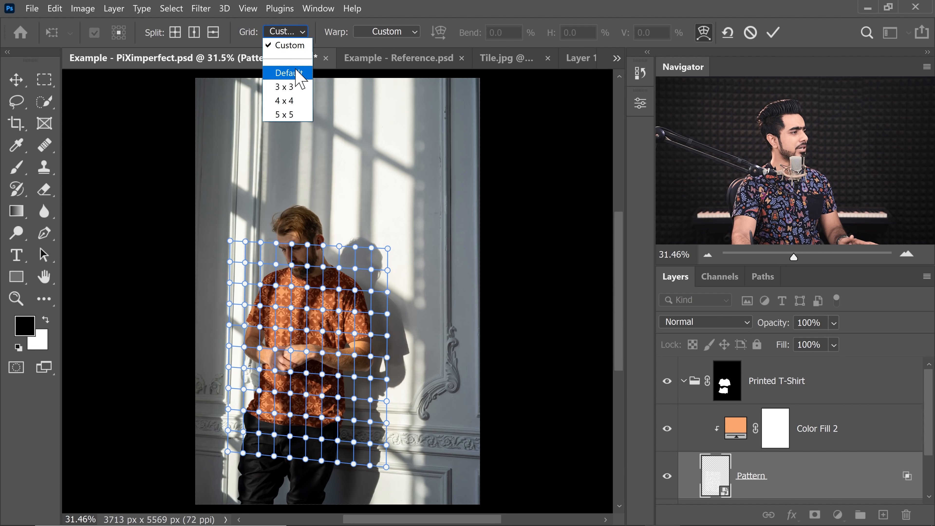
left_click(288, 87)
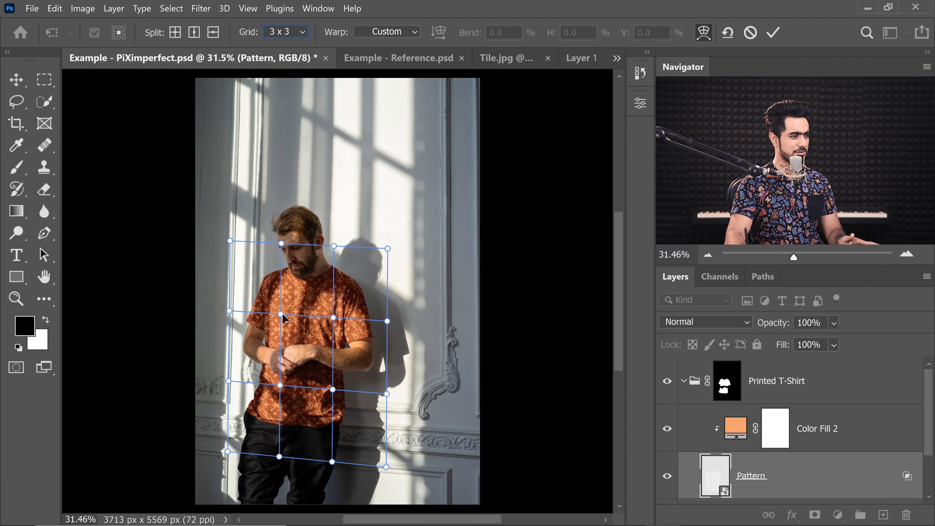
left_click_drag(281, 316, 306, 311)
key("ctrl+z")
left_click_drag(273, 186, 295, 205)
key("ctrl+z")
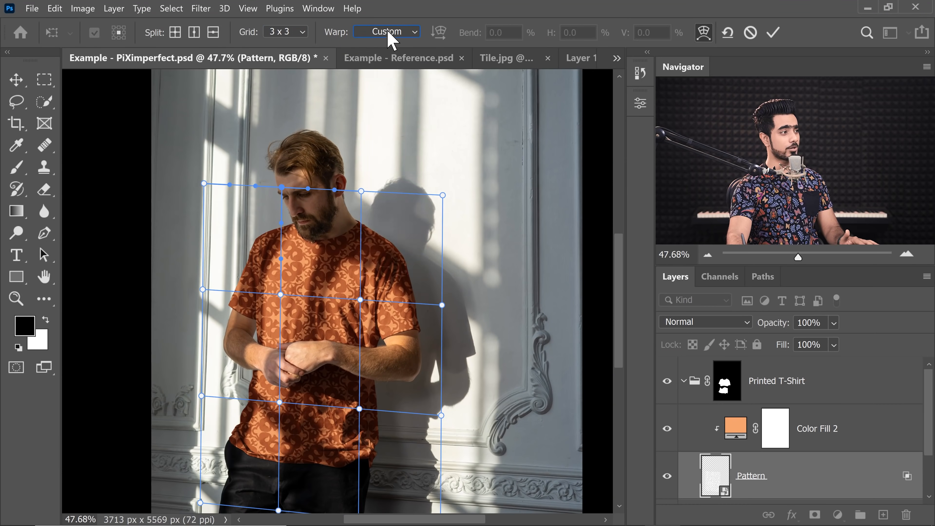
- Apply the Arch warp preset to the Pattern layer and convert it to a 3 x 3 warp grid
left_click(388, 32)
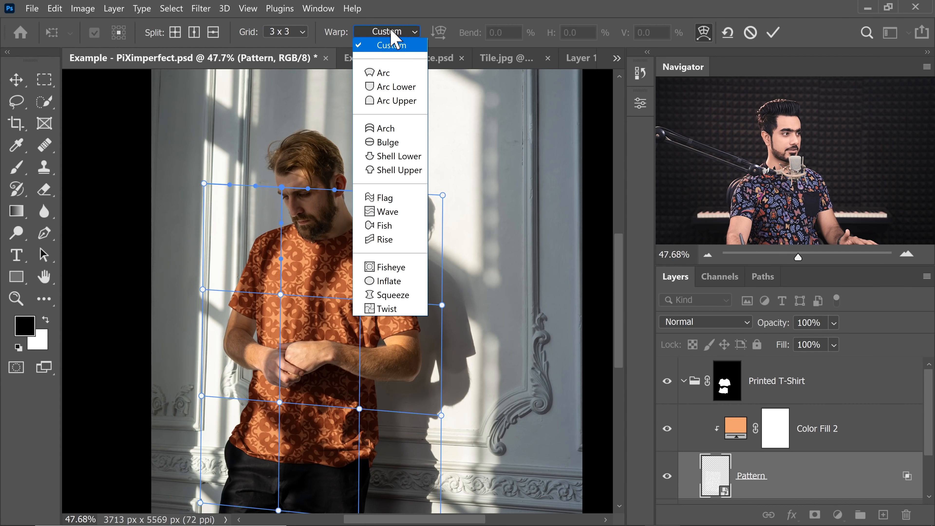
left_click(397, 129)
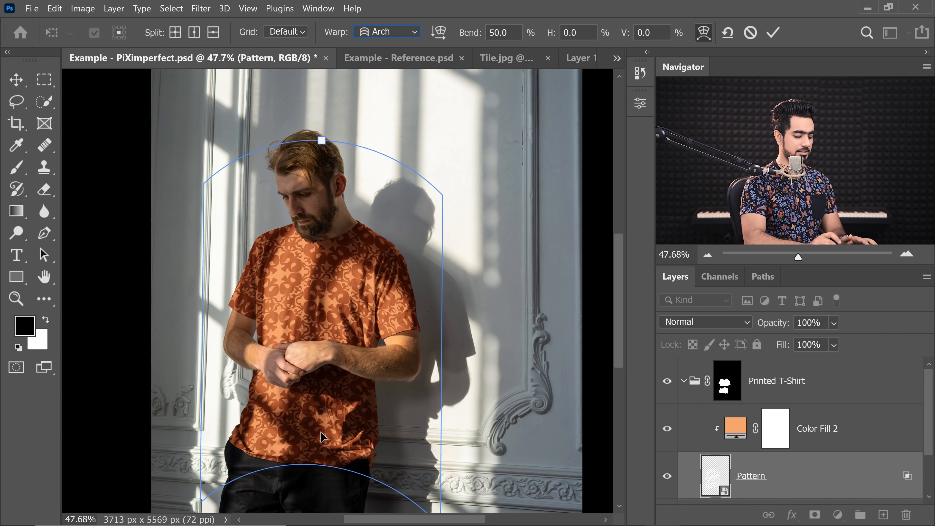
key("ctrl+minus")
left_click(286, 31)
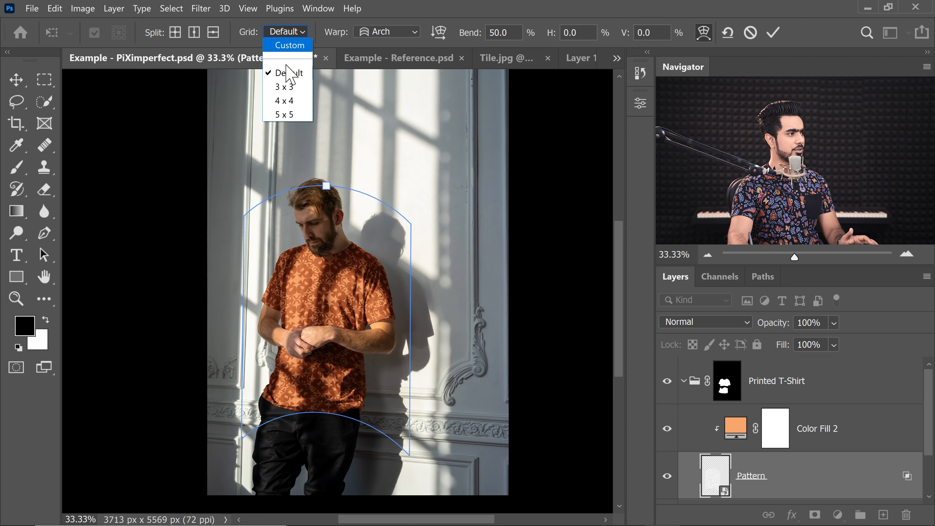
left_click(283, 86)
- Drag the warp grid's bottom points and handles so the pattern's lower edge follows the shirt's hem
left_click_drag(298, 408, 286, 444)
left_click_drag(375, 424, 371, 446)
left_click_drag(286, 445, 285, 451)
left_click_drag(211, 453, 234, 429)
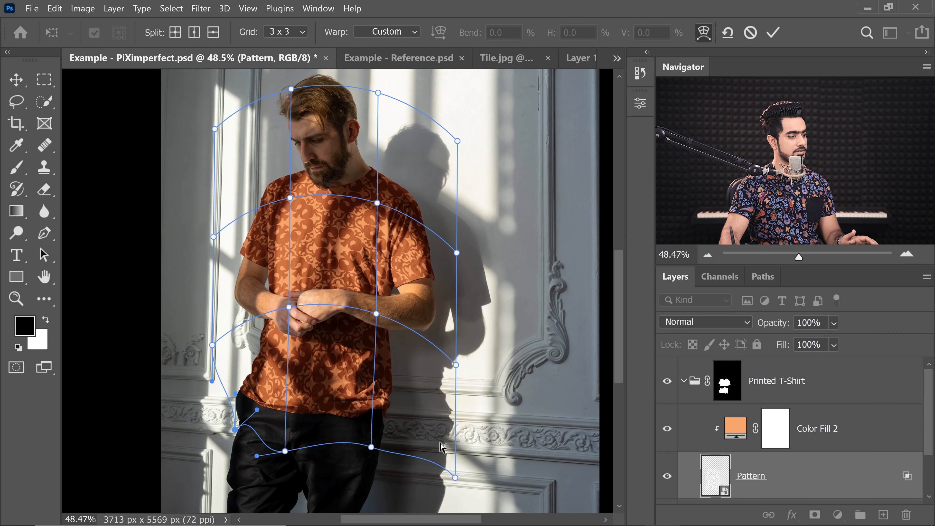
left_click_drag(455, 477, 454, 416)
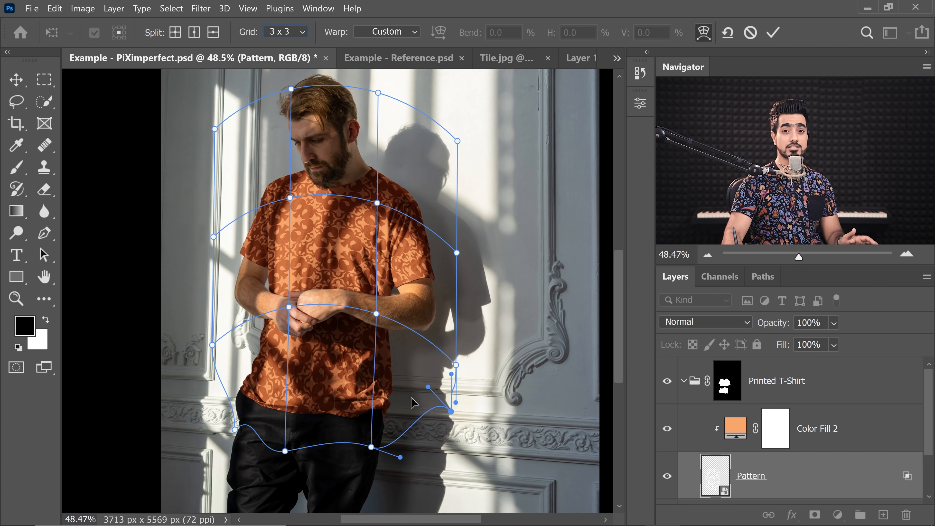
left_click_drag(428, 388, 405, 458)
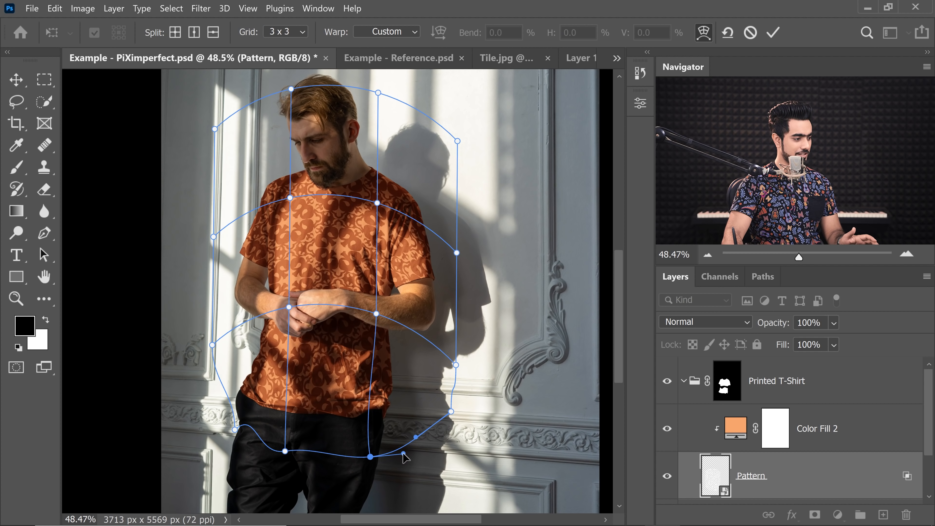
left_click(286, 451)
left_click_drag(312, 447, 334, 461)
left_click(370, 457)
left_click(235, 431)
left_click_drag(257, 410, 221, 404)
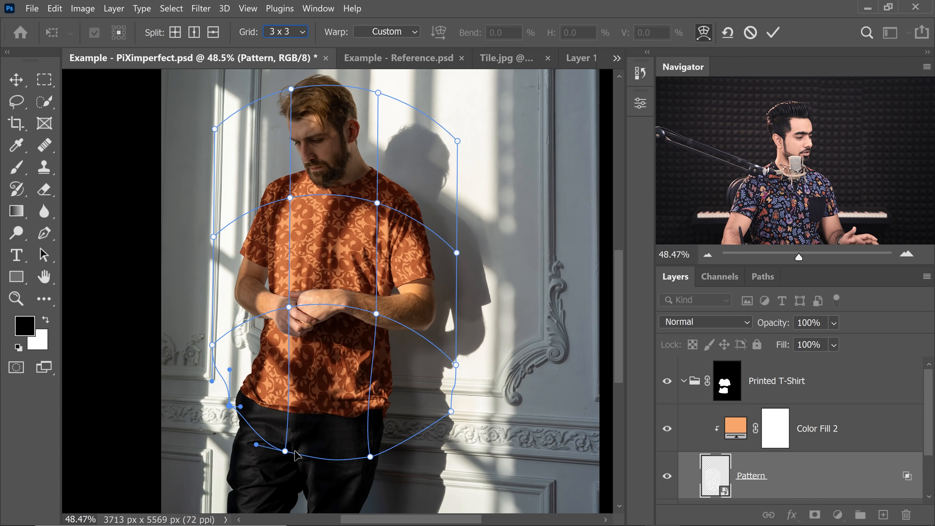
- Reshape the lower and right-side warp points and handles to fit the hem and the shirt's waist
left_click_drag(285, 452, 286, 433)
left_click(371, 457)
left_click_drag(371, 456, 386, 441)
left_click(451, 411)
left_click_drag(451, 410, 424, 405)
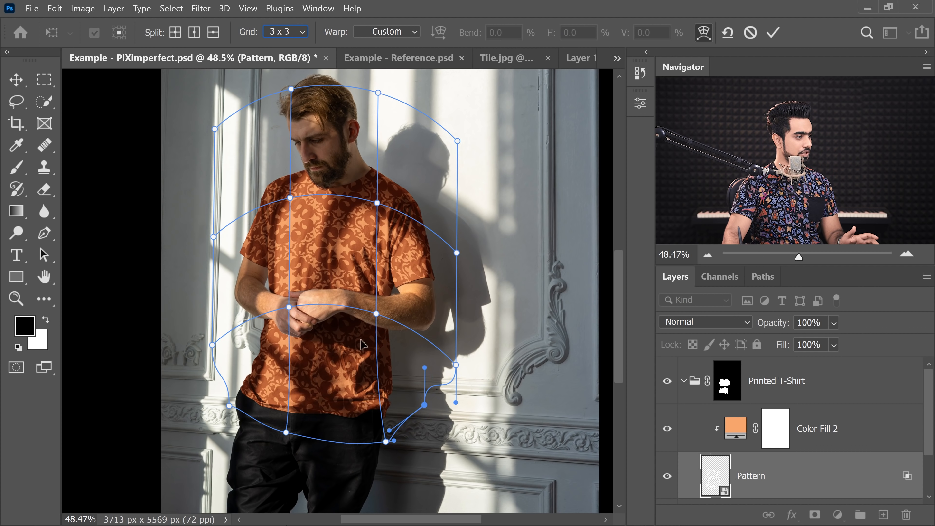
left_click_drag(376, 314, 357, 316)
left_click_drag(386, 441, 363, 444)
left_click(455, 365)
left_click_drag(456, 365, 419, 337)
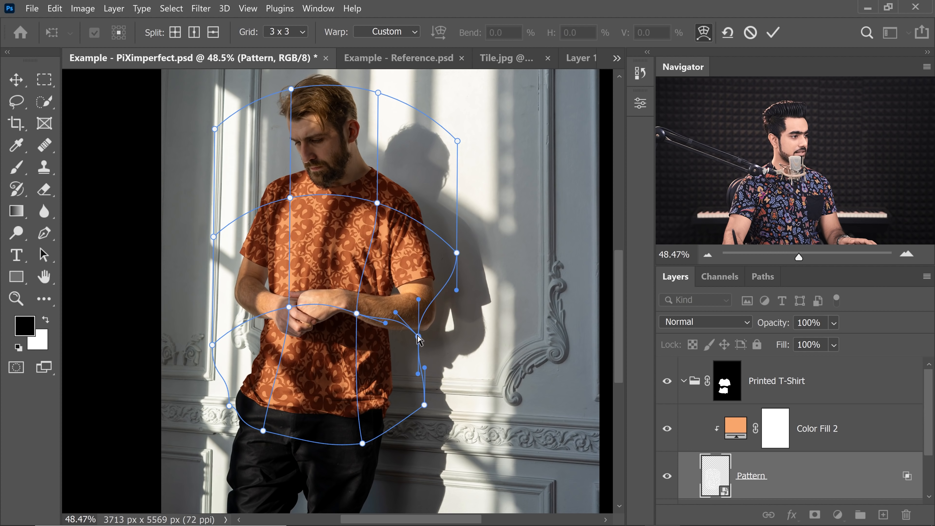
- Adjust the side, inner and top warp points to wrap the pattern around the torso and shoulders, then commit the warp
left_click_drag(457, 254, 442, 258)
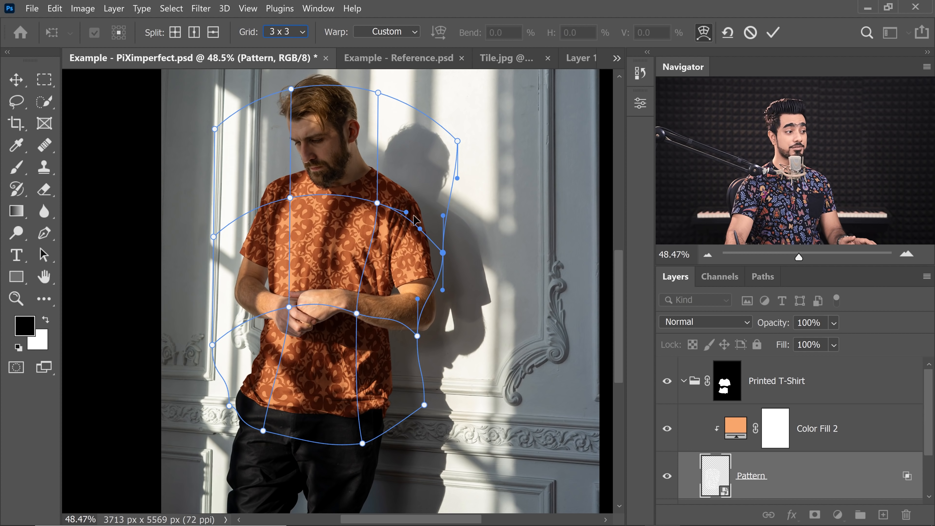
left_click_drag(213, 237, 233, 241)
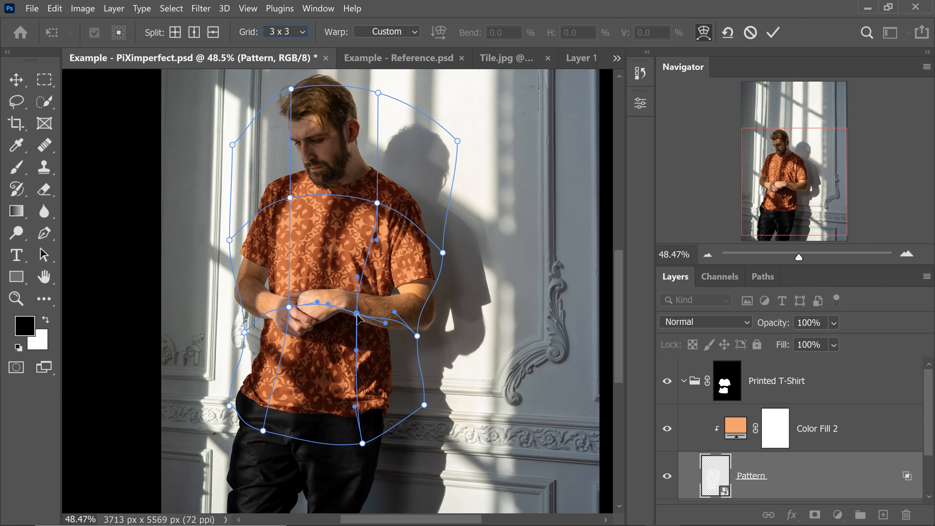
left_click_drag(433, 291, 415, 283)
left_click_drag(442, 250, 451, 257)
left_click_drag(229, 240, 228, 234)
left_click(358, 307)
left_click_drag(357, 308, 357, 312)
left_click_drag(317, 302, 269, 309)
left_click_drag(291, 89, 303, 90)
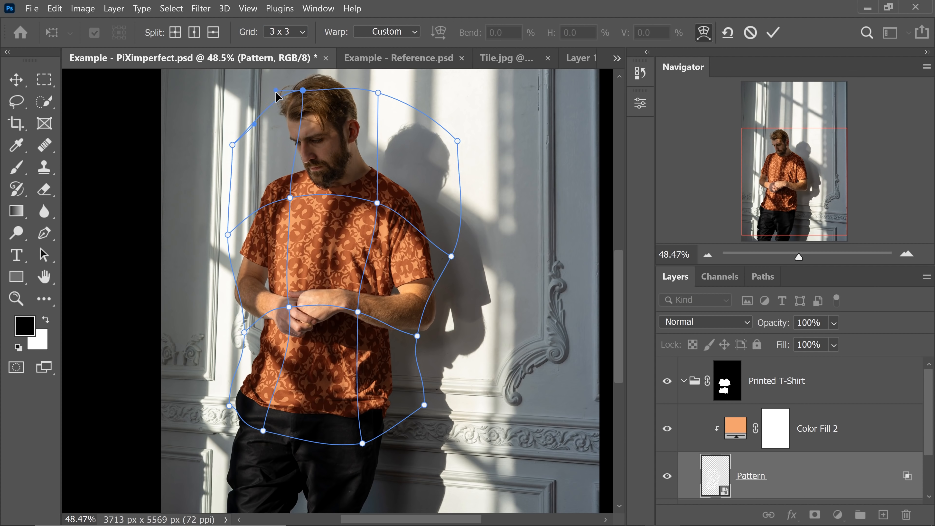
left_click_drag(357, 311, 363, 321)
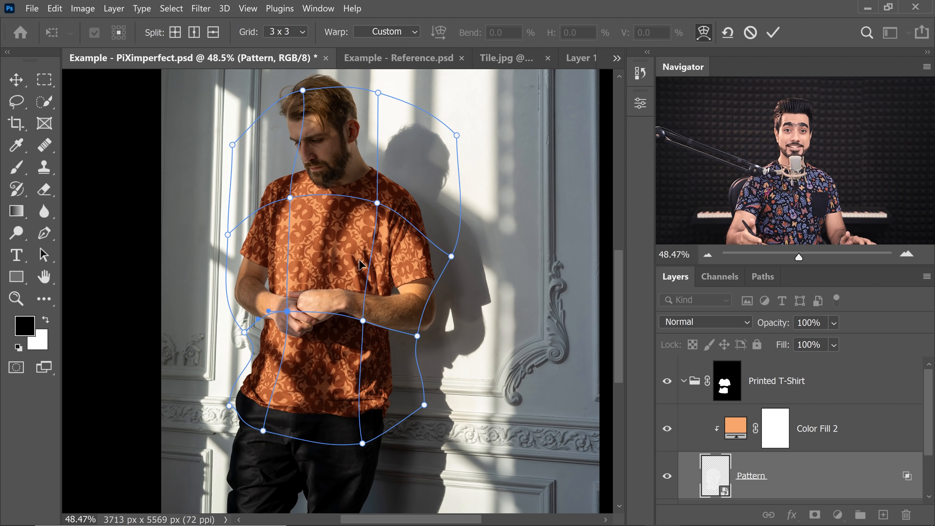
key("Return")
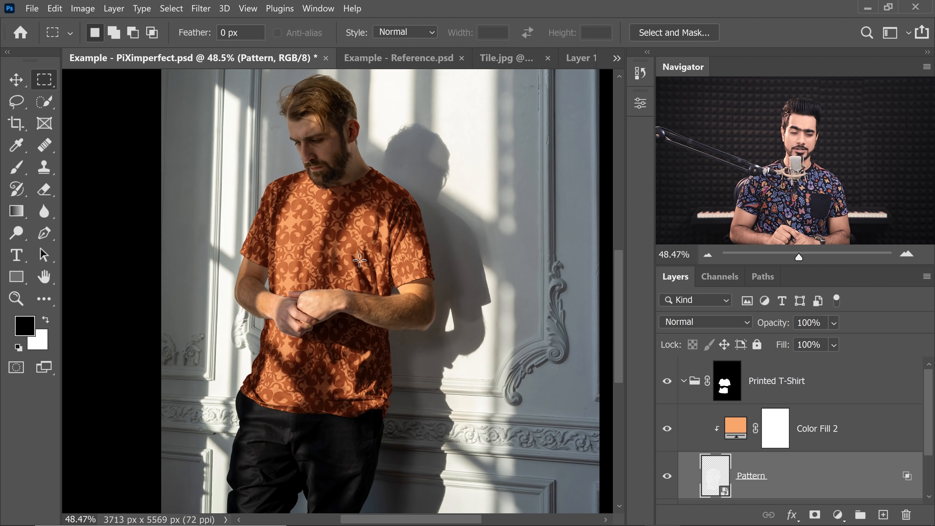
- Reopen the Pattern layer's warp mesh to review it and commit it again
key("ctrl+t")
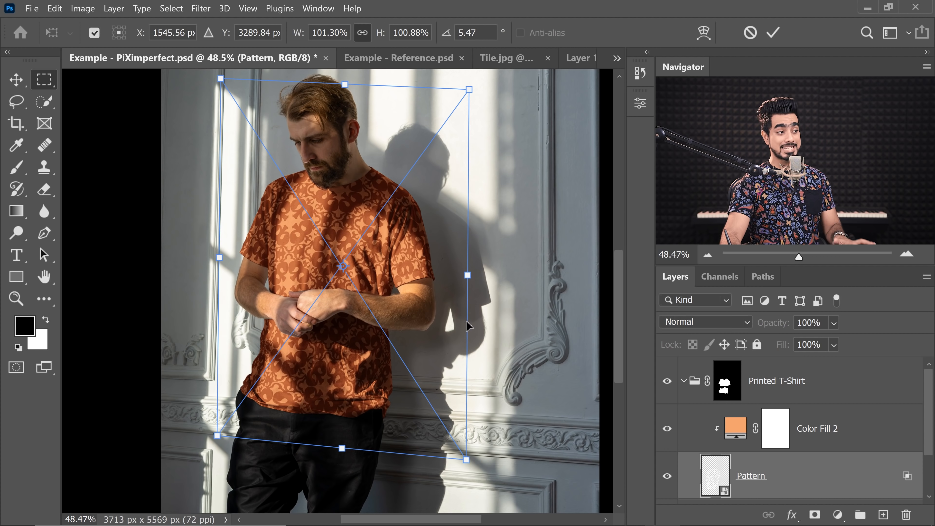
right_click(346, 218)
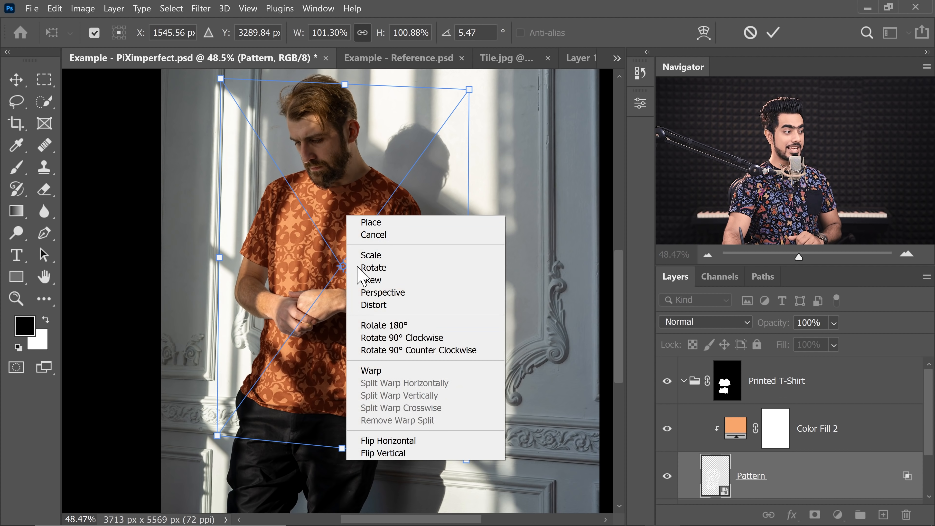
left_click(372, 370)
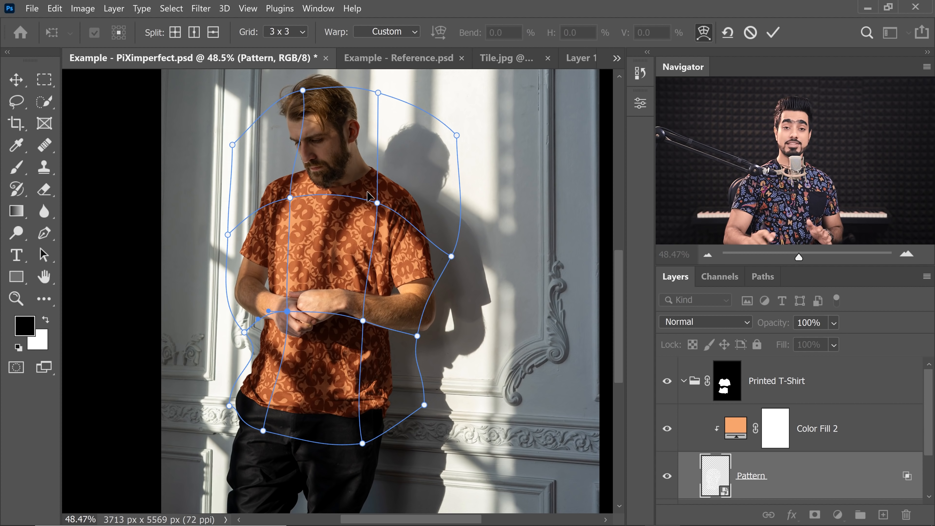
key("Return")
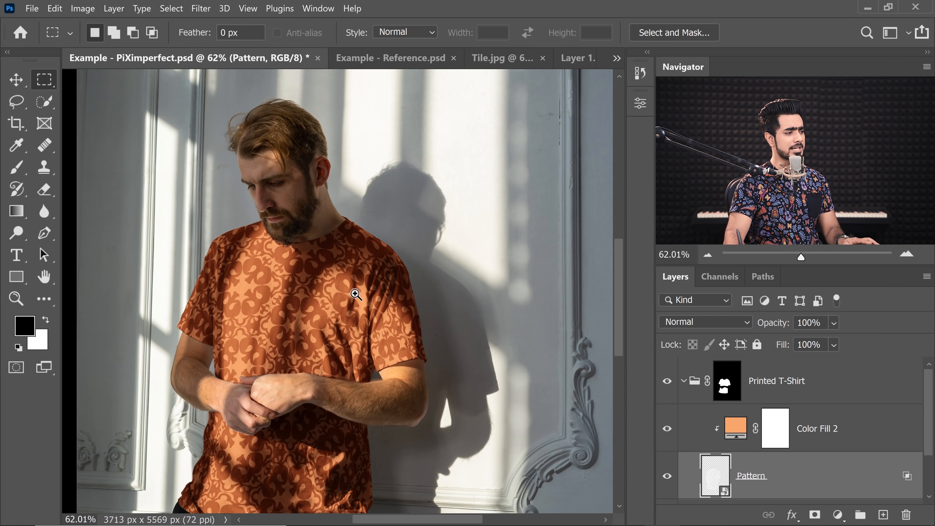
- Zoom in and out to inspect how the warped pattern follows the shirt's folds and shading
left_click_drag(362, 301, 451, 297)
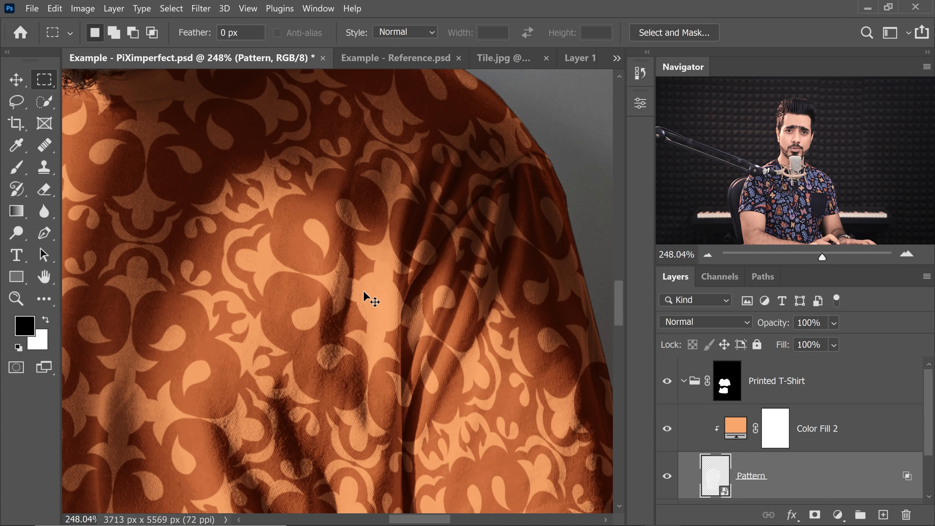
key("ctrl+0")
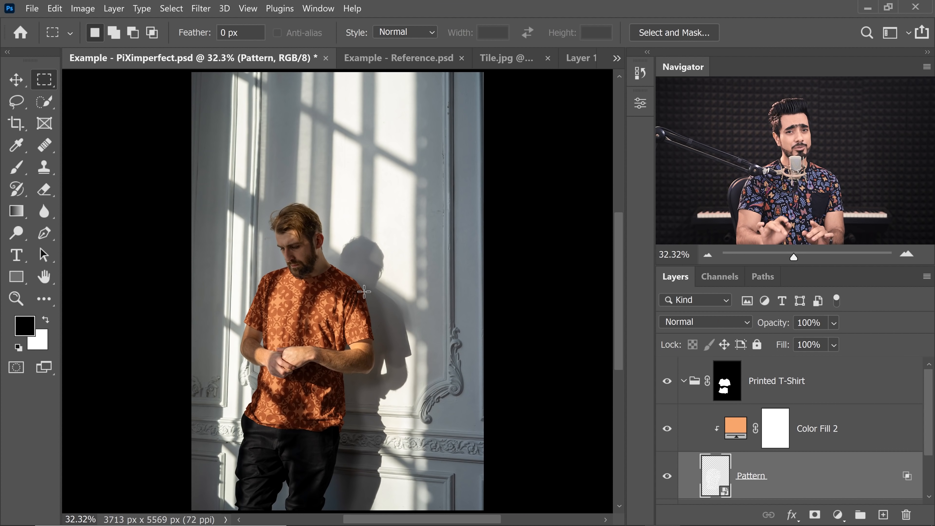
scroll(310, 318, "up", 3)
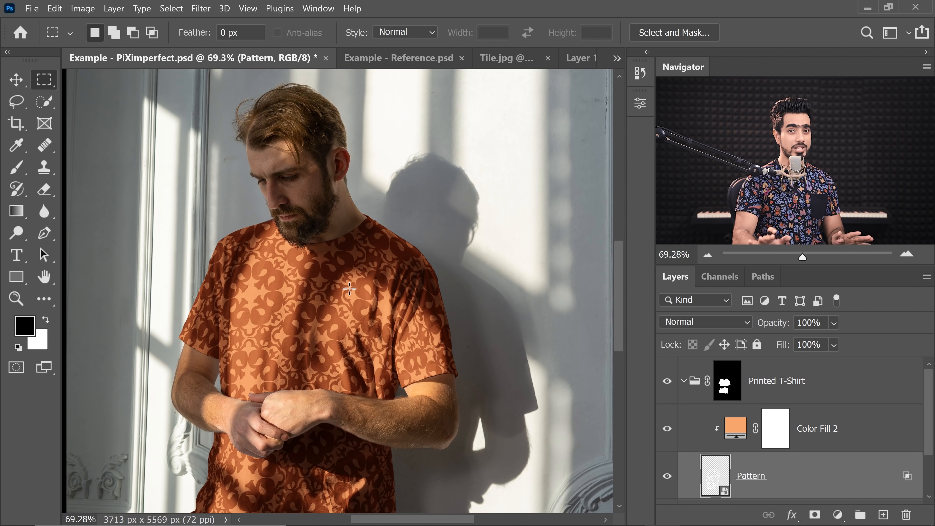
scroll(427, 285, "up", 5)
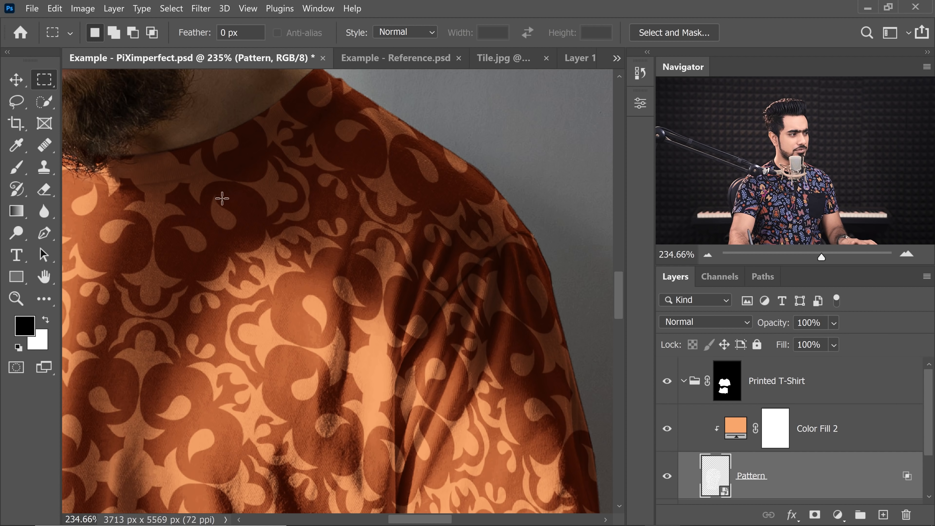
key("ctrl+0")
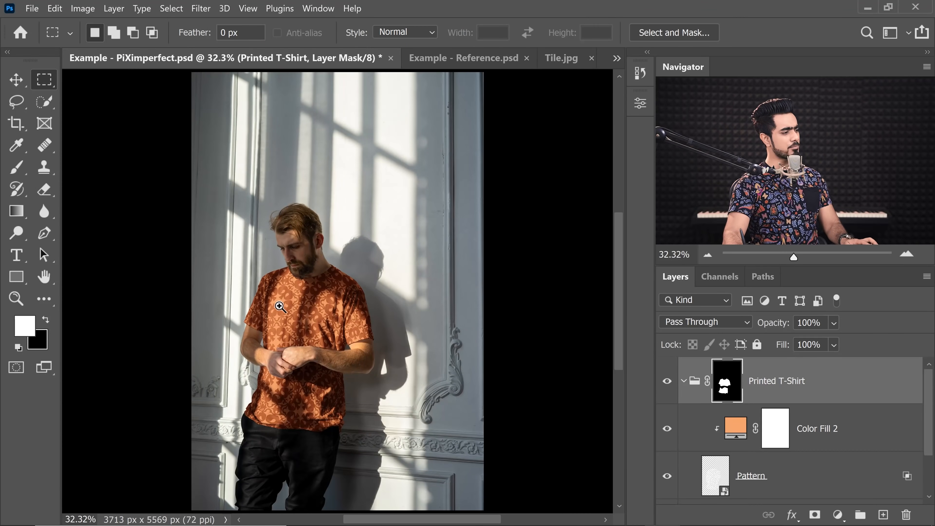
scroll(306, 305, "up", 6)
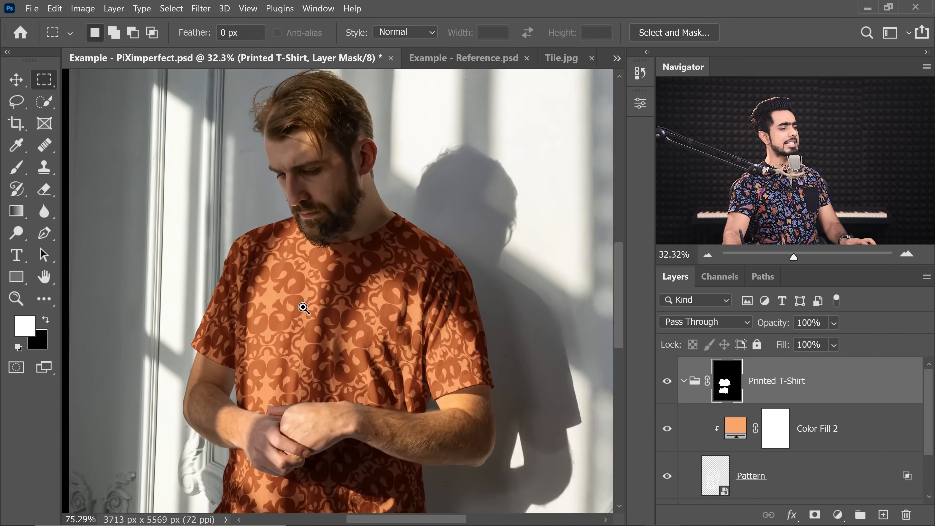
left_click_drag(249, 280, 278, 276)
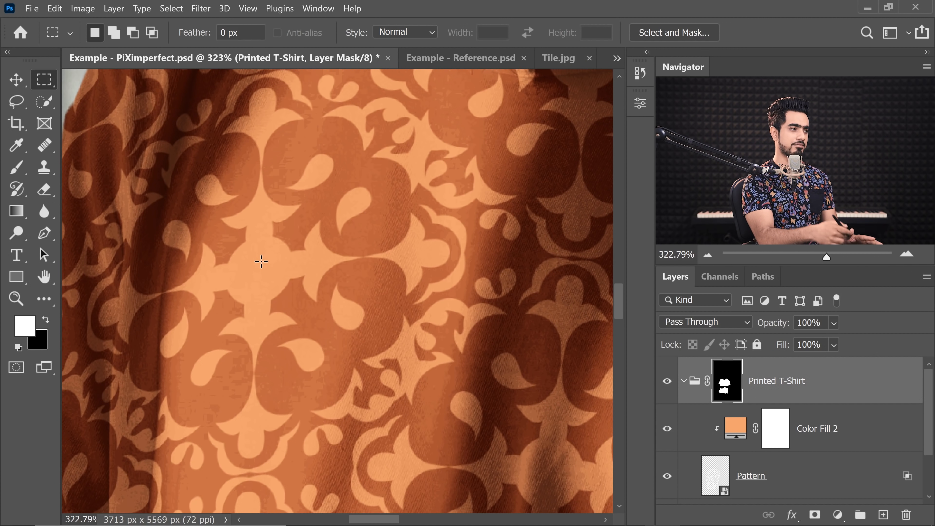
scroll(384, 327, "up", 4)
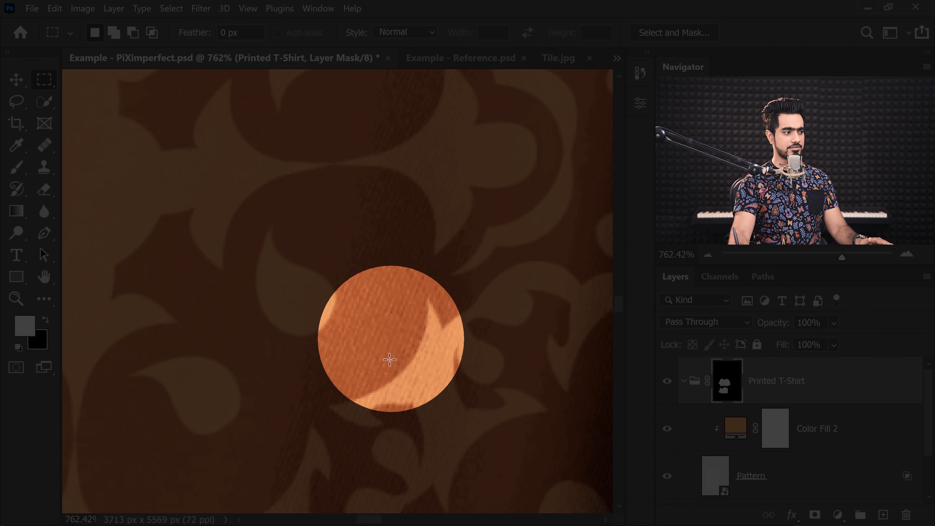
scroll(406, 328, "down", 5)
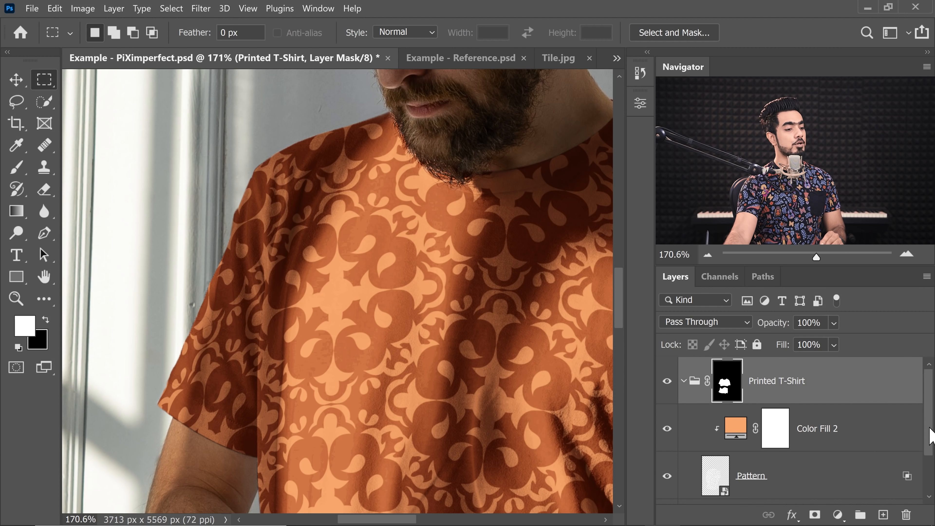
scroll(928, 435, "down", 3)
- Duplicate the Background layer and move the copy above the Printed T-Shirt group
left_click(803, 488)
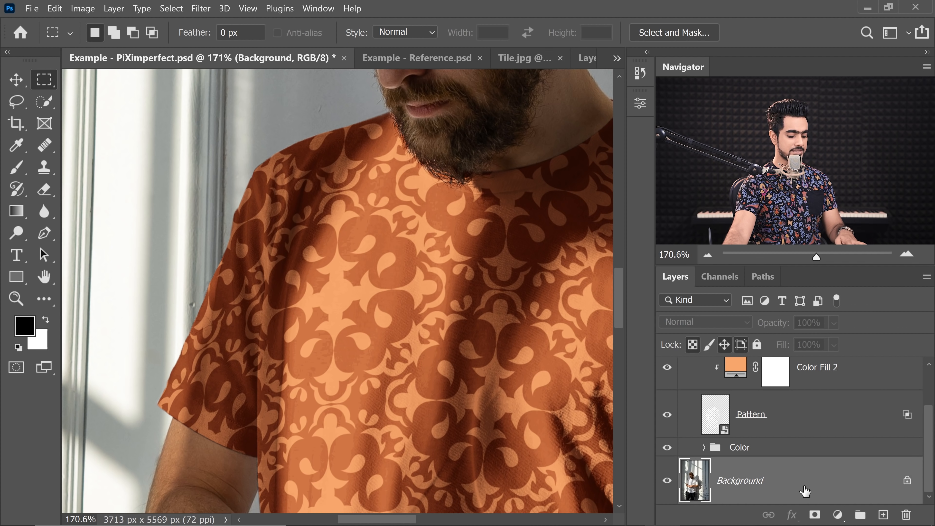
key("ctrl+j")
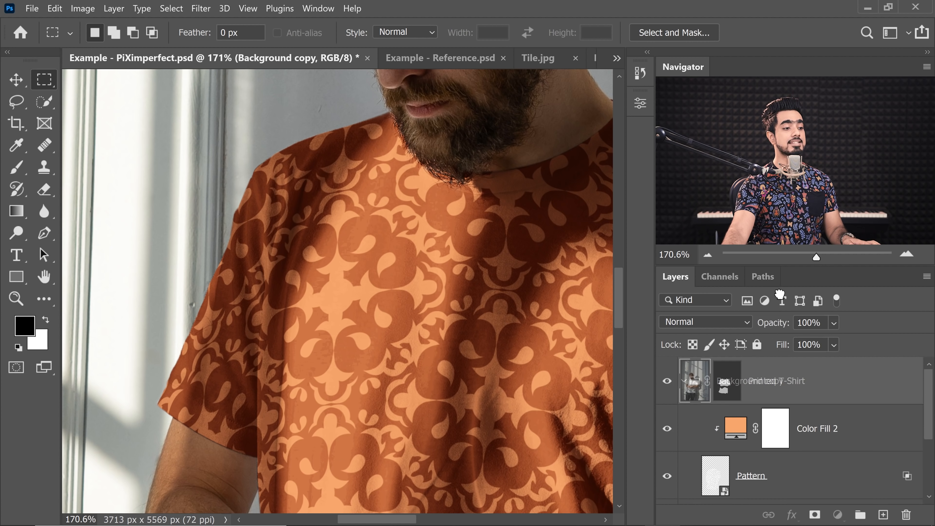
left_click_drag(779, 294, 771, 361)
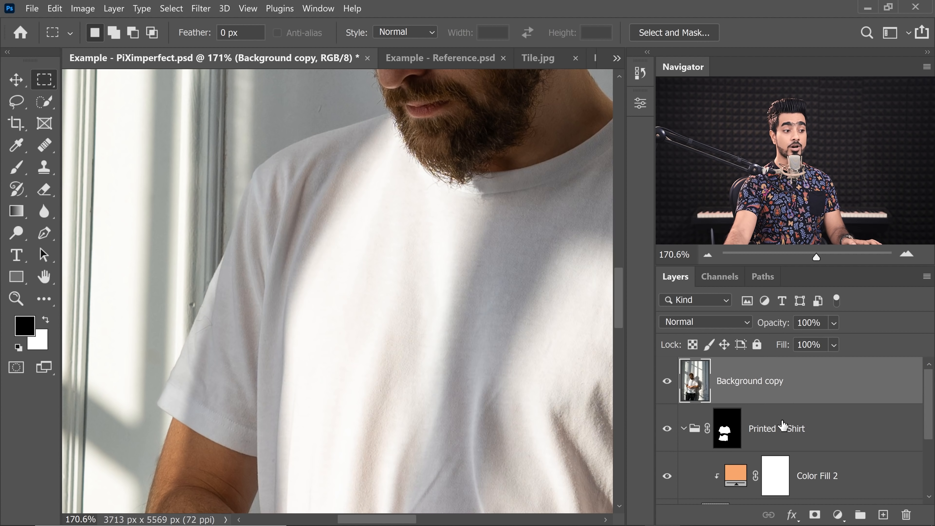
- Collapse the Printed T-Shirt group and desaturate the Background copy layer
left_click(685, 430)
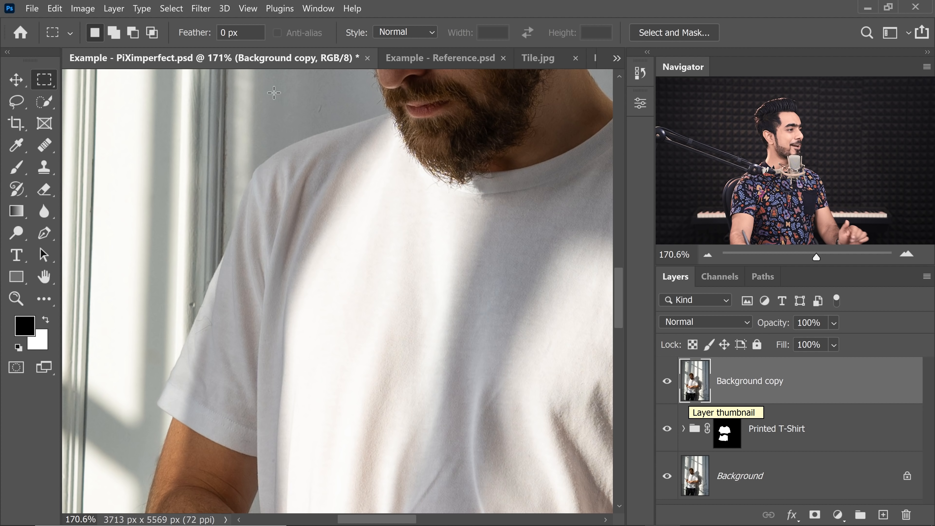
key("ctrl+shift+u")
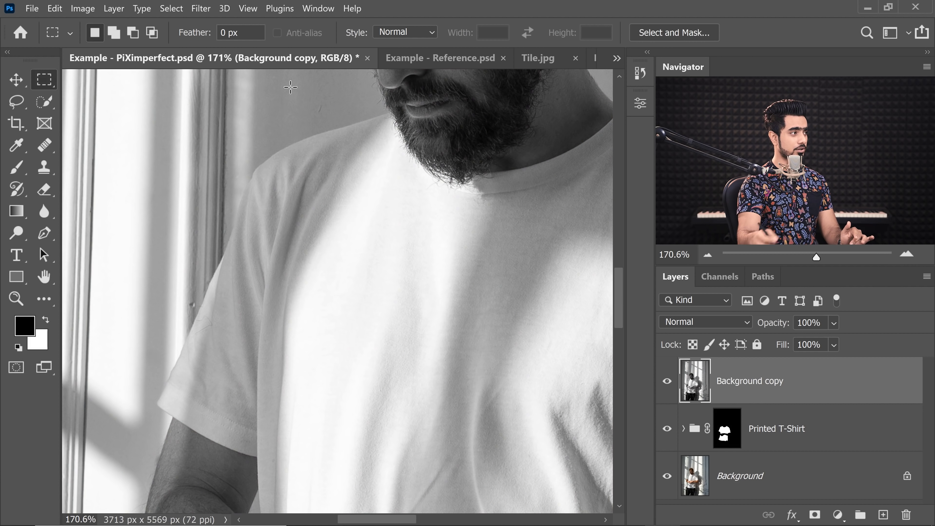
- Apply a High Pass filter with a radius of 4.6 pixels to the Background copy layer
left_click(202, 9)
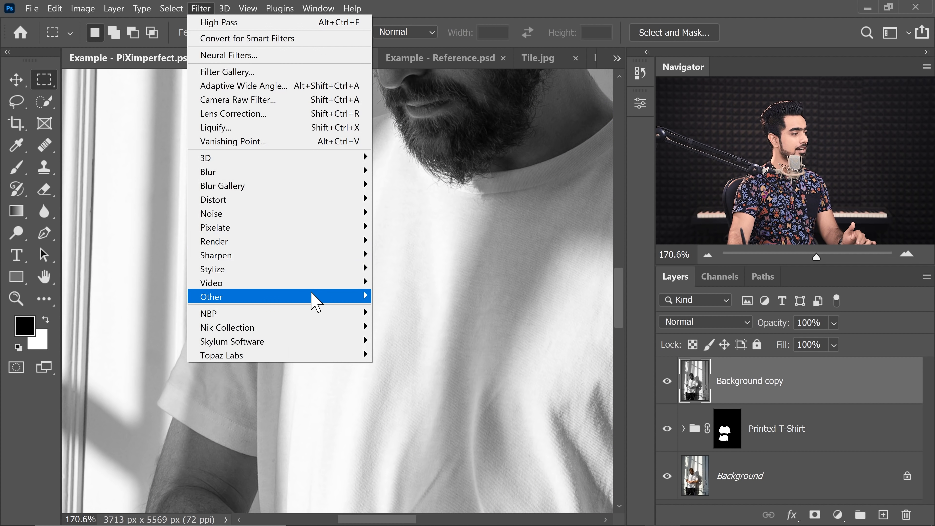
mouse_move(323, 300)
left_click(416, 316)
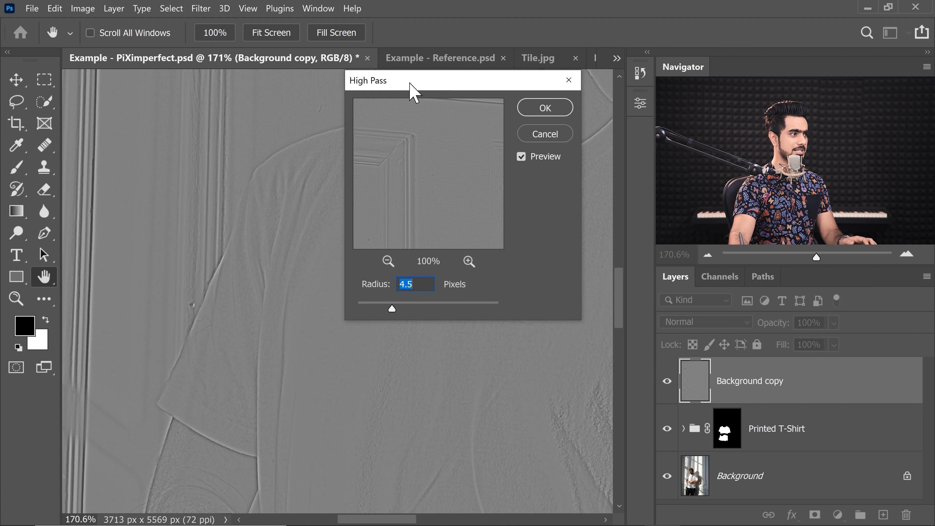
left_click_drag(415, 87, 598, 171)
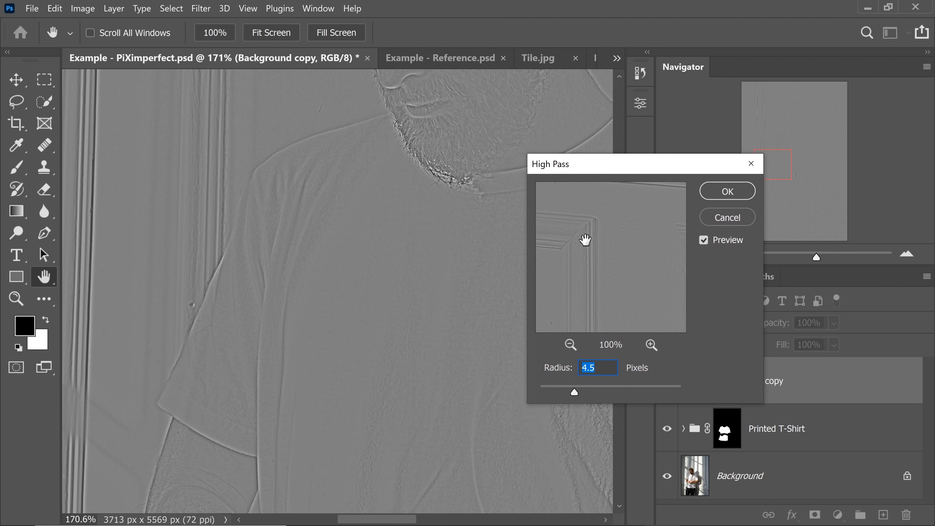
left_click_drag(574, 391, 590, 391)
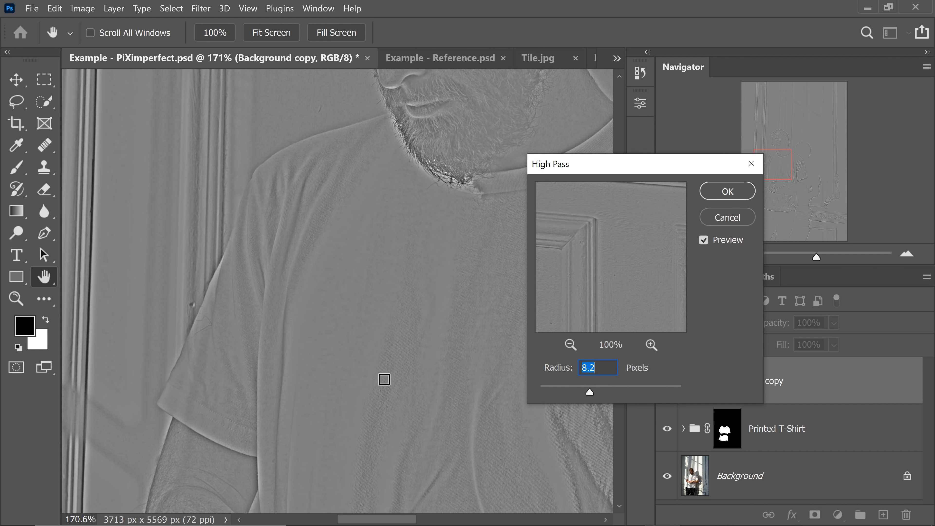
left_click_drag(589, 392, 574, 392)
left_click(728, 194)
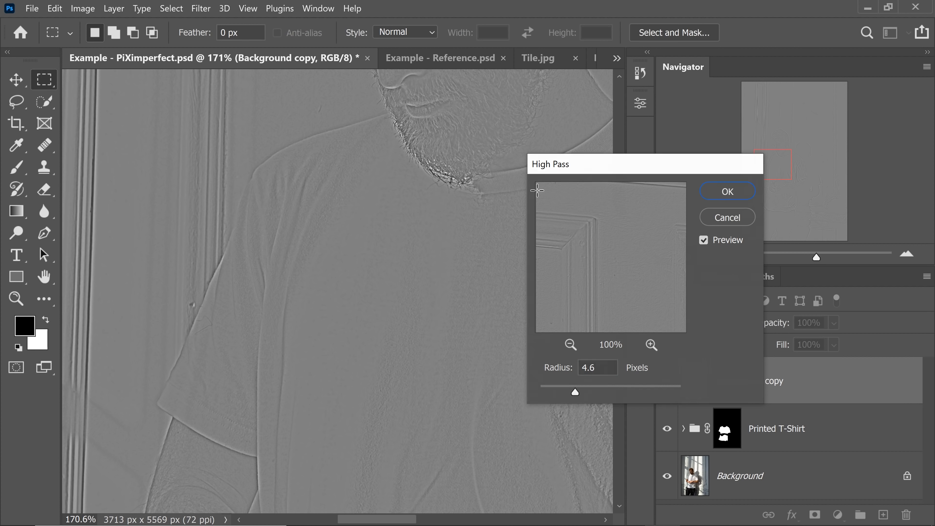
- Set the Background copy layer's blend mode to Overlay
scroll(390, 339, "up", 3)
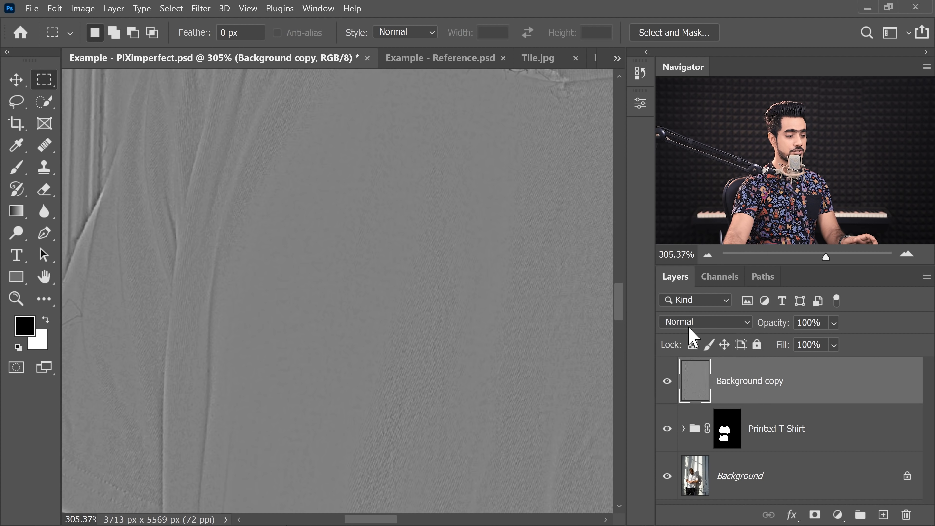
left_click(703, 323)
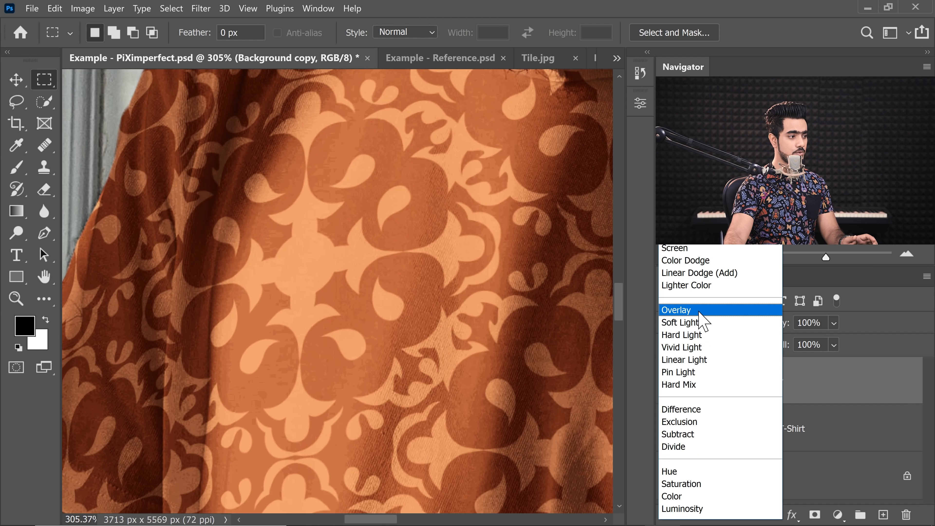
left_click(701, 309)
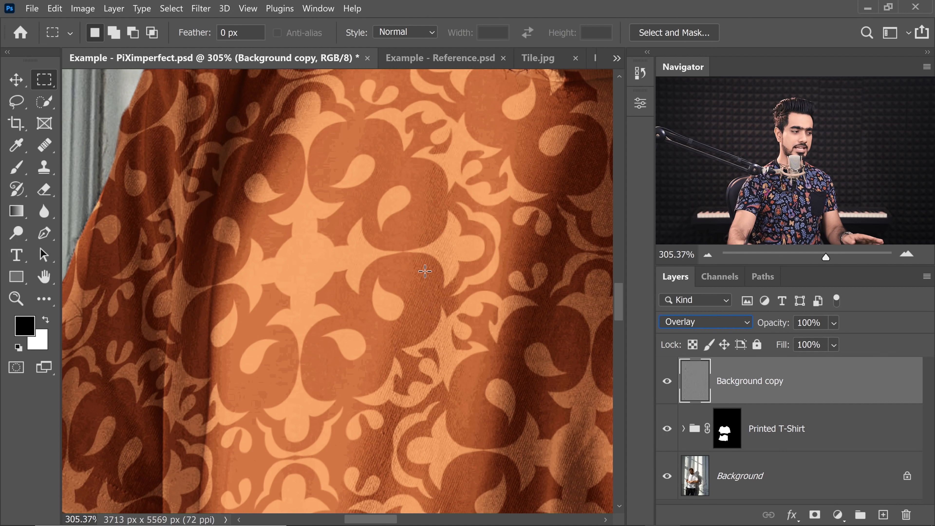
- Set the Clone Stamp to sample the current layer with a soft 80 px brush and clone over high-pass detail on the chest
left_click_drag(340, 312, 391, 272)
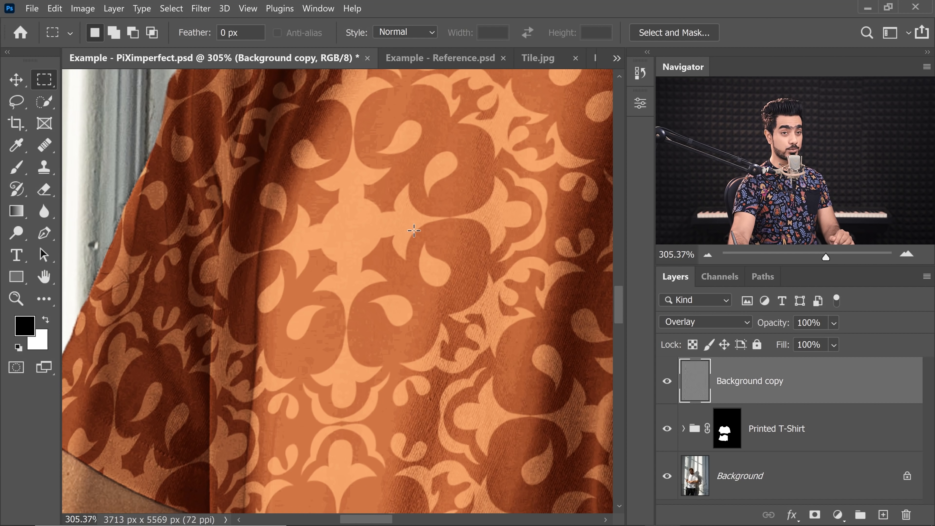
left_click(46, 172)
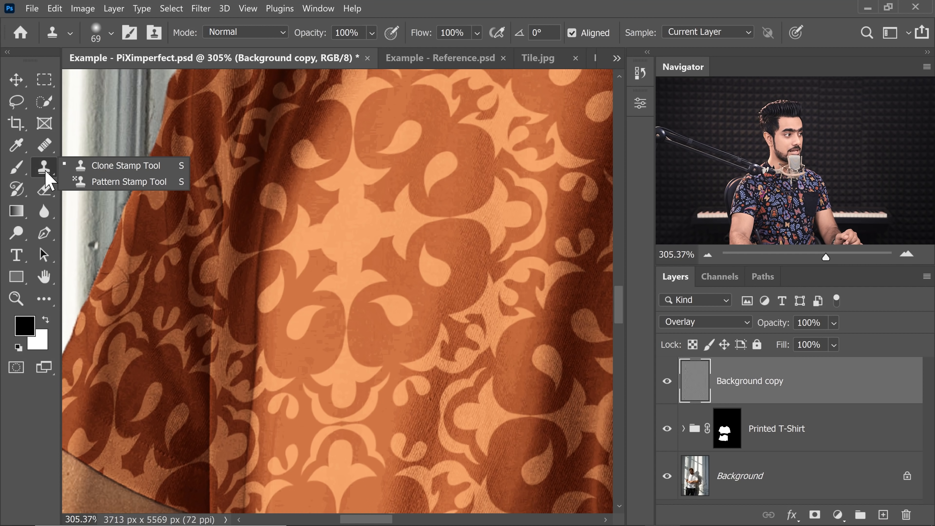
left_click(711, 32)
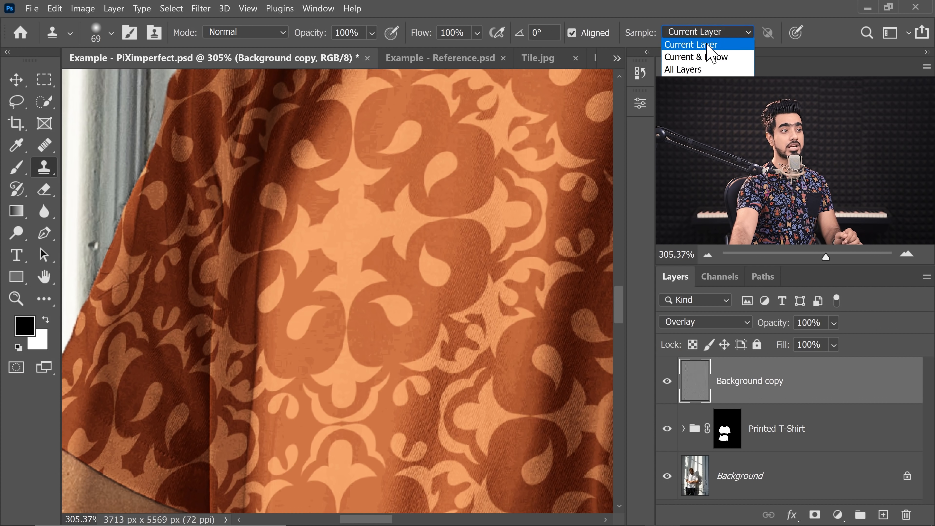
left_click(701, 44)
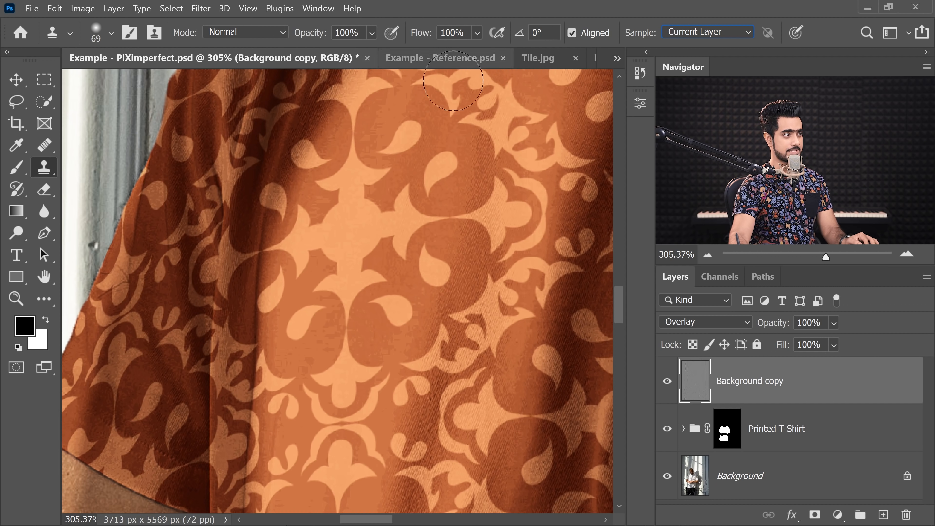
left_click(96, 34)
left_click(113, 198)
left_click(631, 207)
key("bracketright")
key("bracketright")
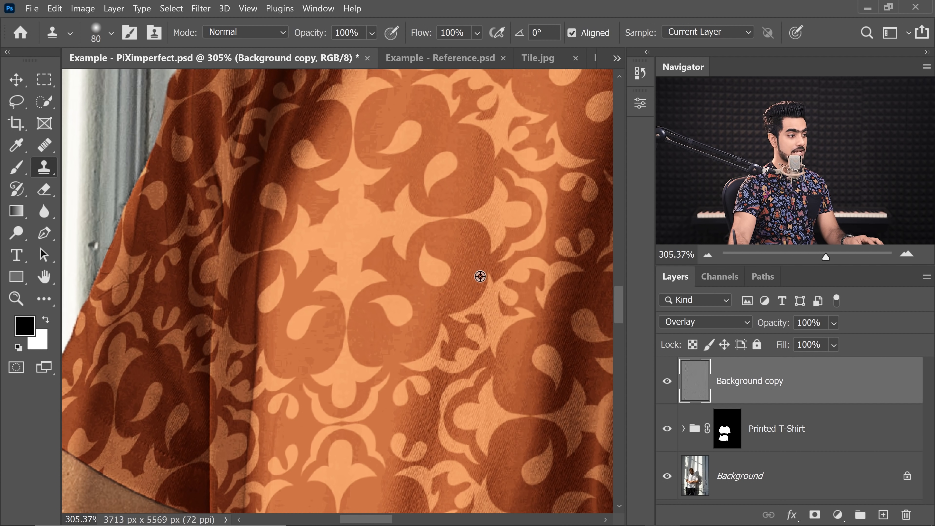
mouse_move(316, 258)
left_mouse_down()
mouse_move(324, 265)
mouse_move(349, 243)
mouse_move(284, 284)
left_mouse_up()
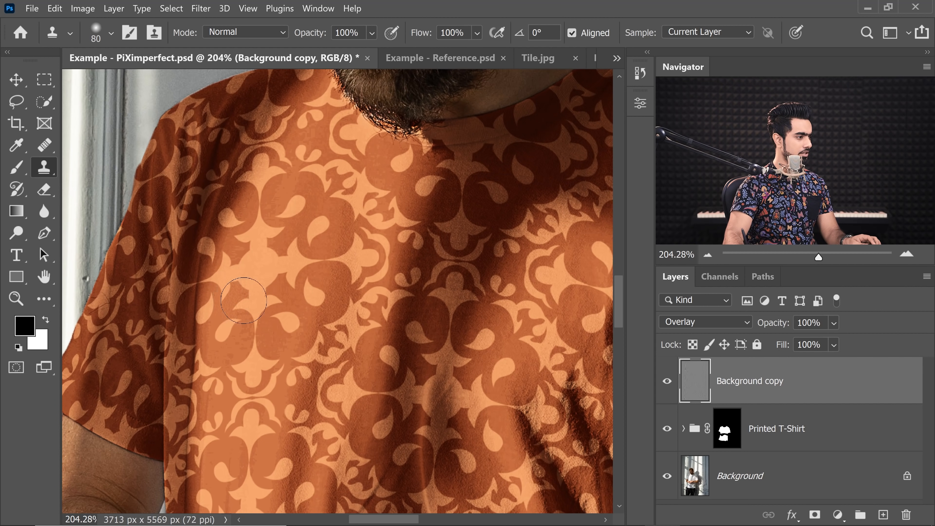
left_click_drag(257, 308, 310, 322)
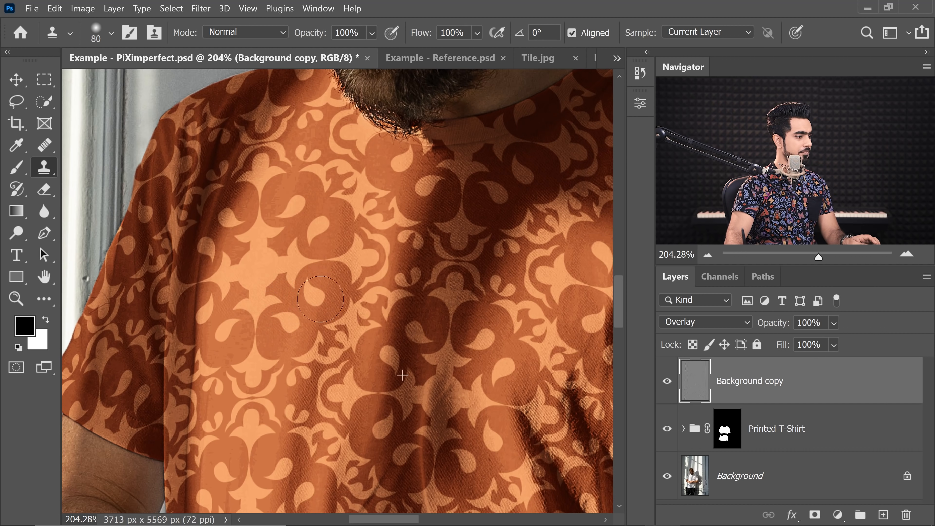
left_click_drag(393, 285, 431, 217)
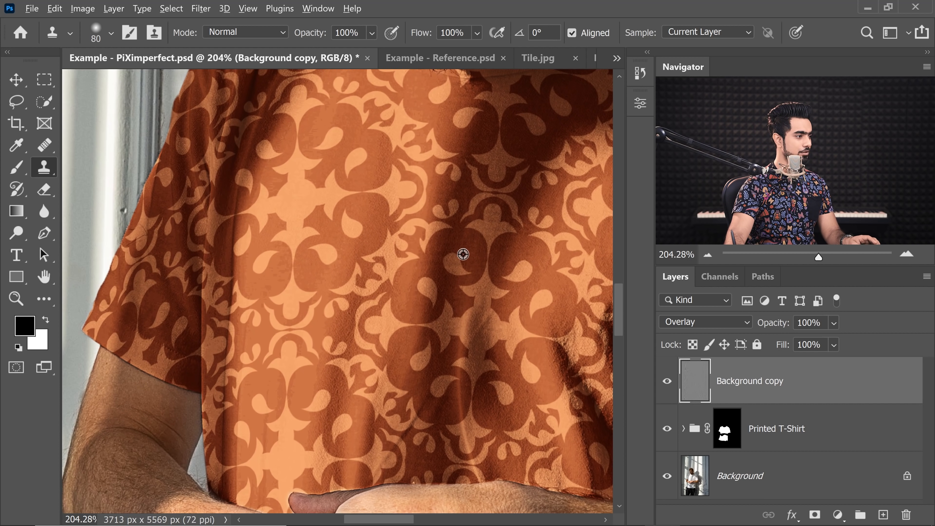
mouse_move(275, 223)
left_mouse_down()
mouse_move(264, 308)
mouse_move(259, 272)
left_mouse_up()
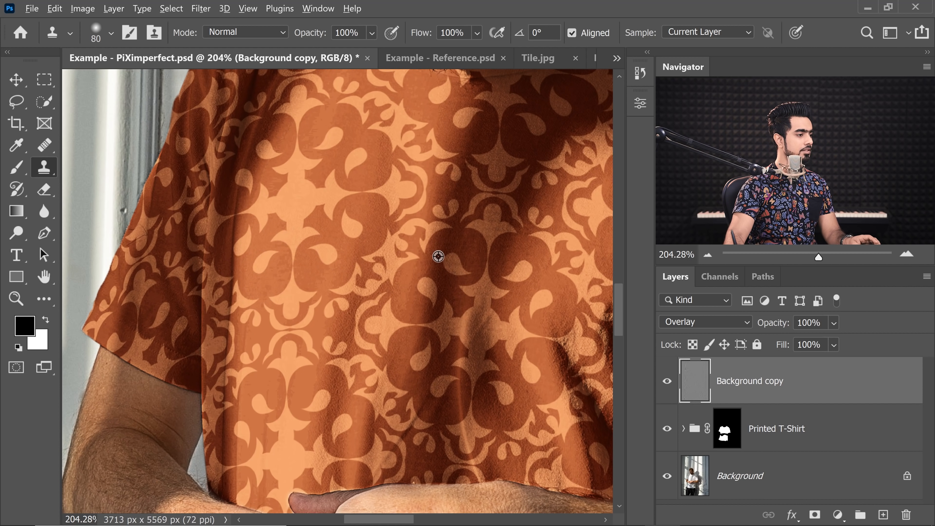
left_click(380, 280, "alt")
mouse_move(292, 323)
left_mouse_down()
mouse_move(380, 275)
mouse_move(220, 337)
left_mouse_up()
mouse_move(279, 383)
left_mouse_down()
mouse_move(279, 392)
mouse_move(353, 357)
left_mouse_up()
- Clone over fold details on the upper chest of the Background copy layer, comparing the layer on and off
scroll(461, 198, "up", 3)
left_click(461, 198, "alt")
left_click_drag(355, 251, 304, 326)
left_click_drag(300, 385, 313, 335)
left_click_drag(313, 335, 331, 377)
left_click_drag(397, 221, 348, 313)
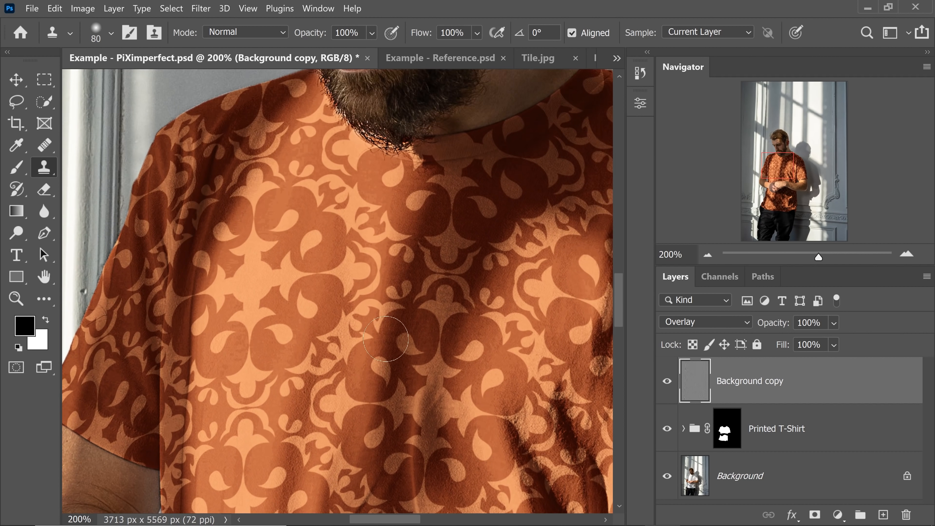
scroll(484, 217, "up", 5)
scroll(480, 305, "down", 5)
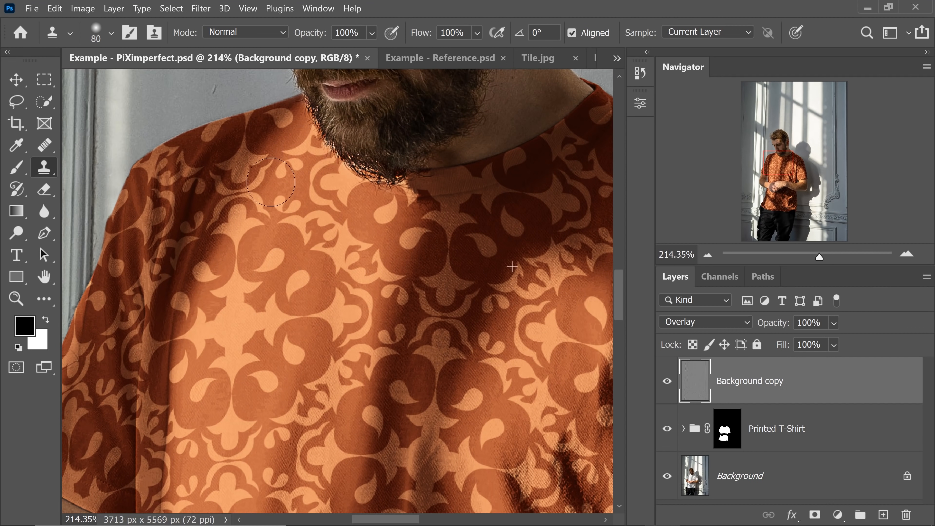
scroll(476, 183, "down", 2)
scroll(324, 234, "up", 5)
mouse_move(323, 234)
left_mouse_down()
mouse_move(365, 219)
mouse_move(402, 221)
left_mouse_up()
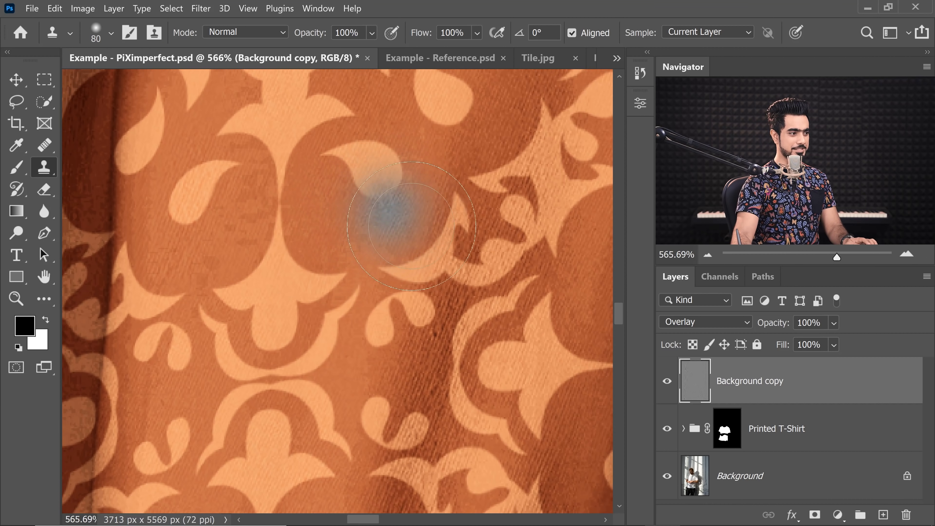
left_click(667, 381)
left_click(667, 382)
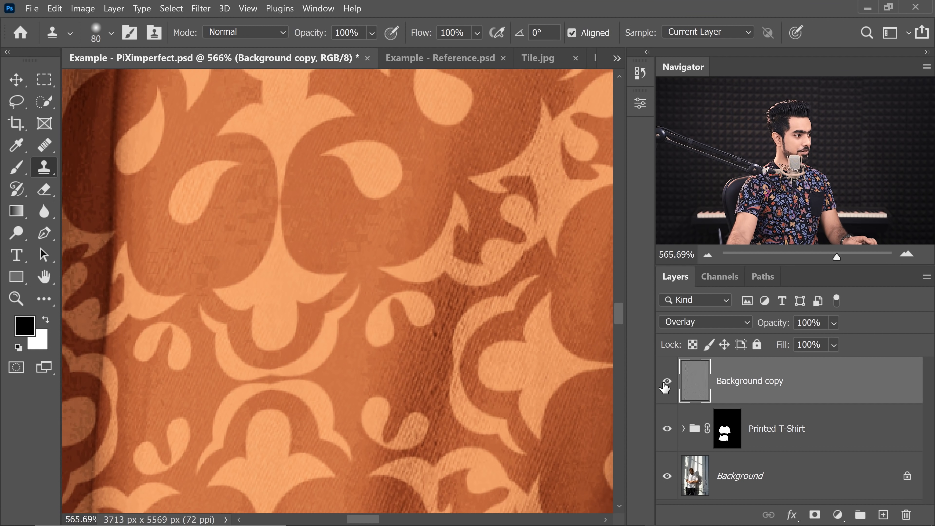
- Clone over a fold on the shirt's lower left side
scroll(355, 252, "down", 4)
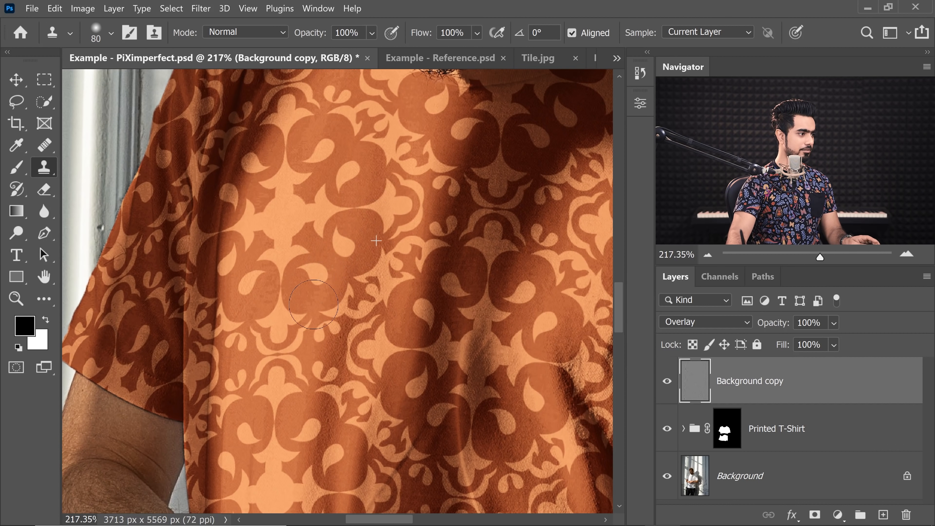
left_click_drag(328, 367, 299, 404)
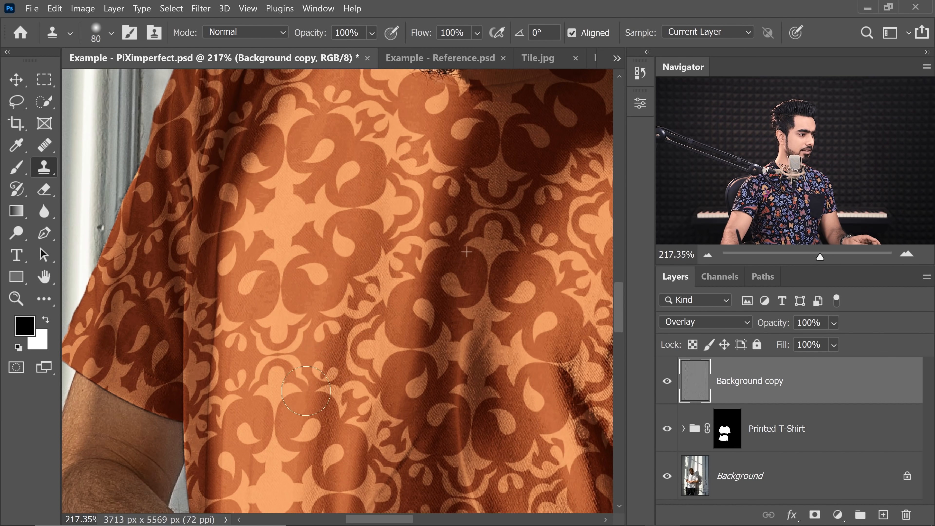
scroll(303, 324, "down", 1)
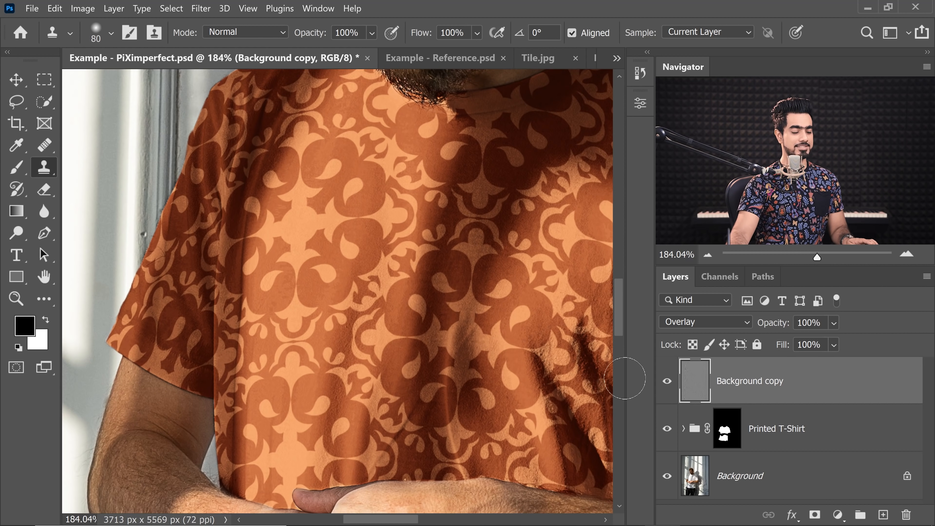
- Add a black layer mask to the Background copy layer and paint white over the central chest folds, checking the mask alone
left_click(815, 517, "alt")
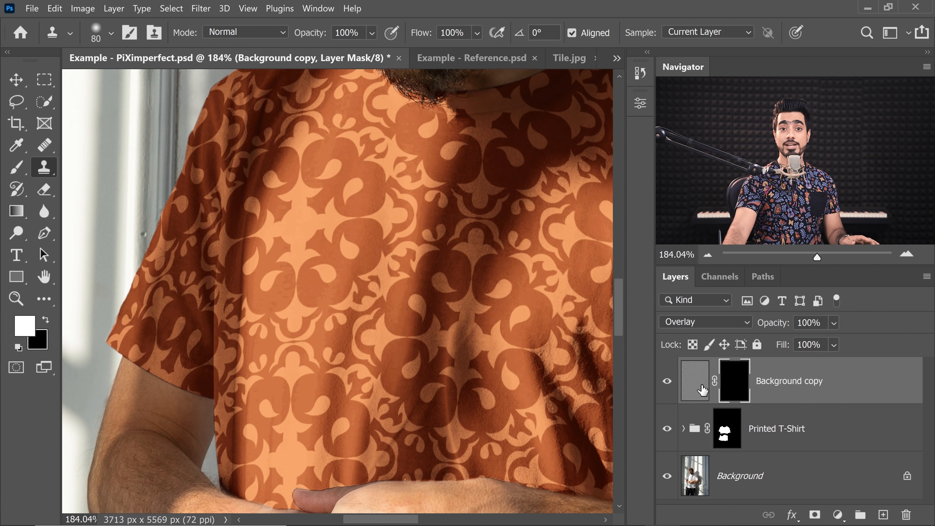
left_click(17, 169)
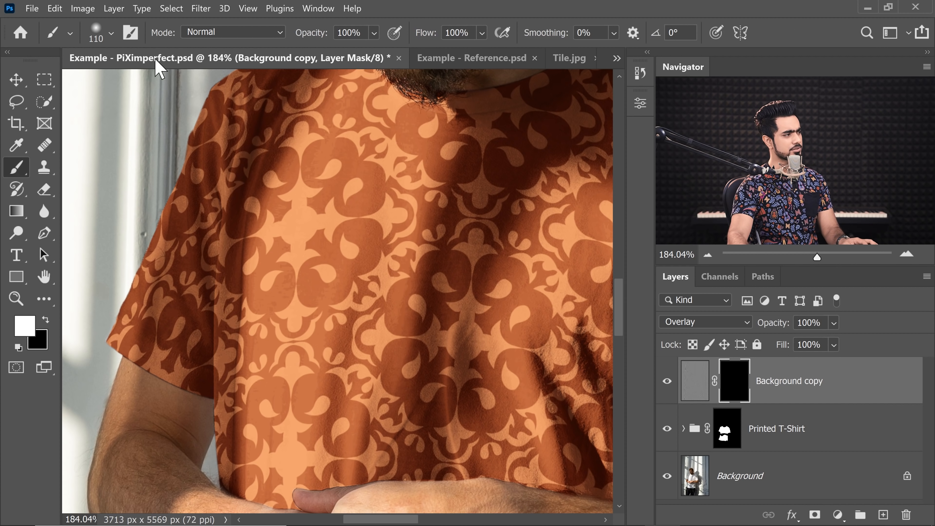
scroll(303, 230, "up", 1)
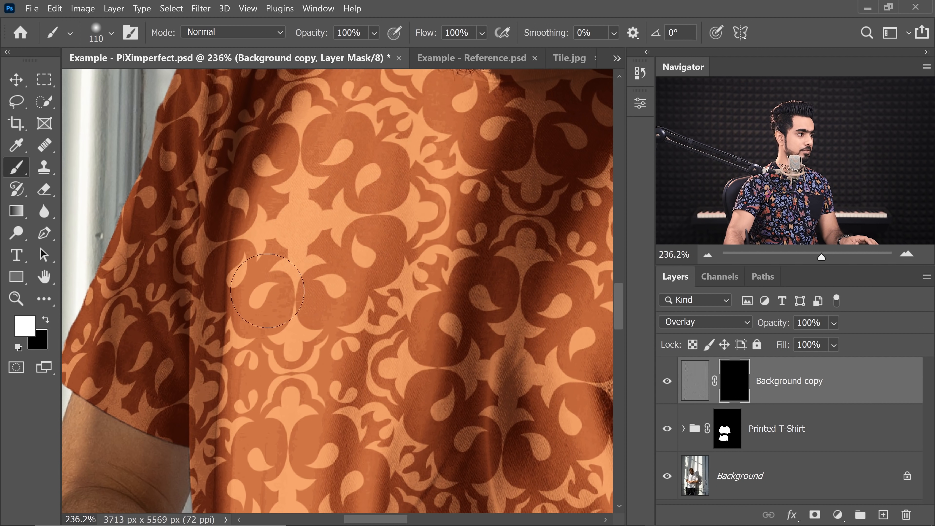
left_click_drag(331, 276, 324, 286)
left_click_drag(321, 288, 325, 219)
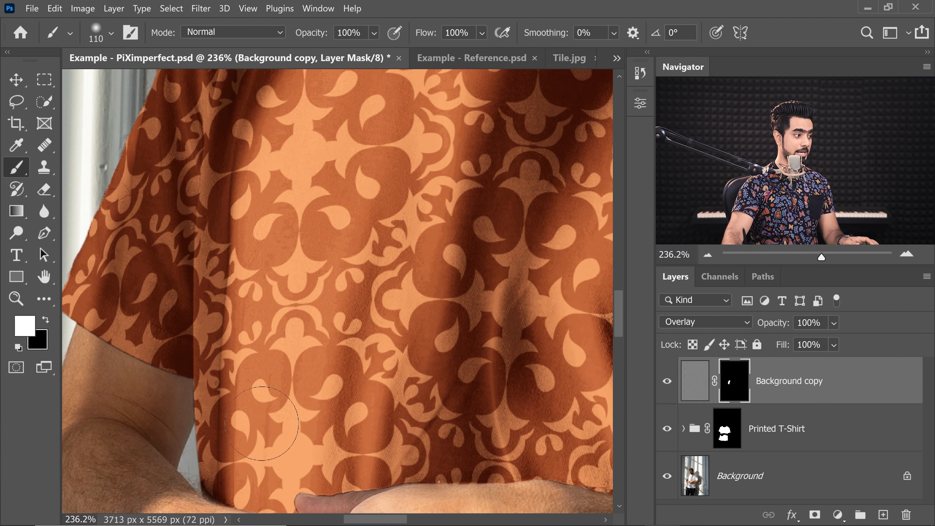
left_click_drag(316, 408, 308, 329)
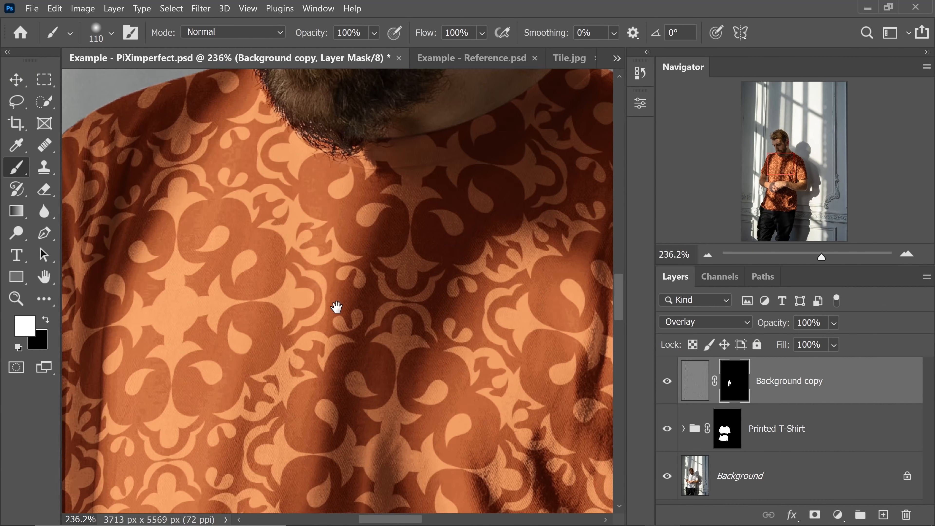
scroll(336, 306, "down", 4)
left_click(733, 385, "alt")
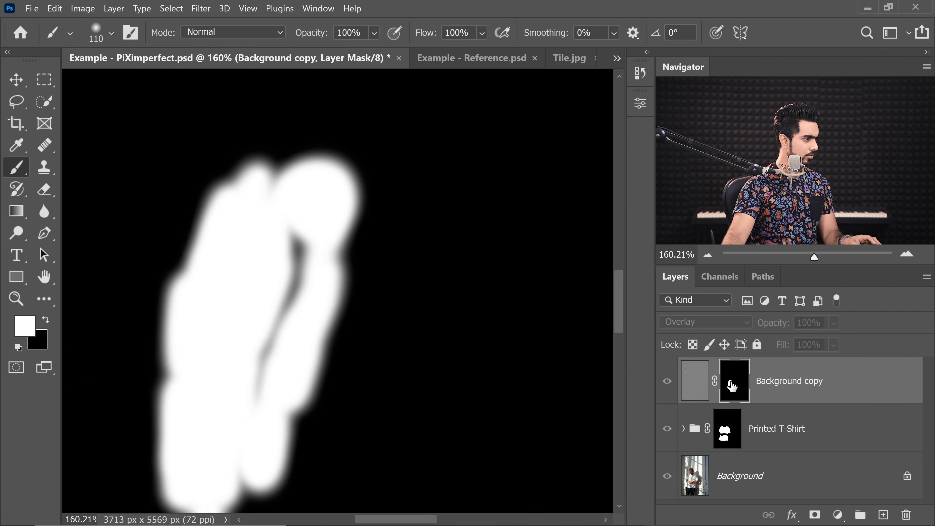
left_click(733, 385, "alt")
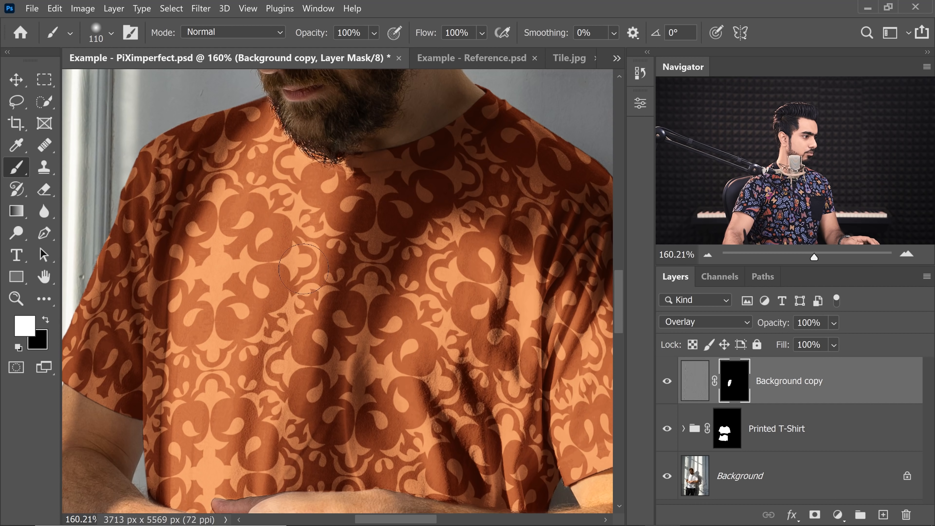
- Paint more white on the mask over the upper chest and paint black along the beard's edge
left_click_drag(282, 172, 265, 224)
scroll(265, 223, "up", 3)
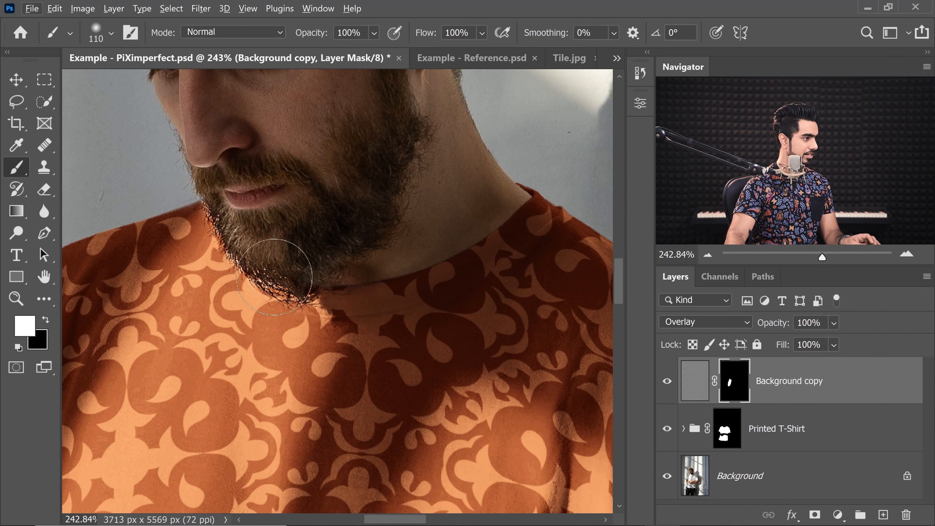
key("x")
left_click_drag(211, 234, 291, 271)
scroll(291, 272, "down", 4)
key("x")
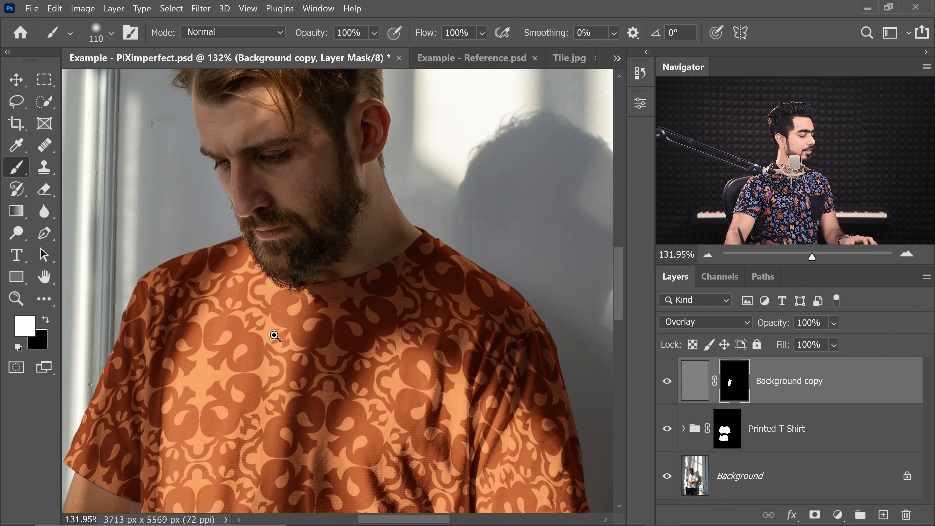
- Rename the Background copy layer to Details
scroll(274, 351, "down", 3)
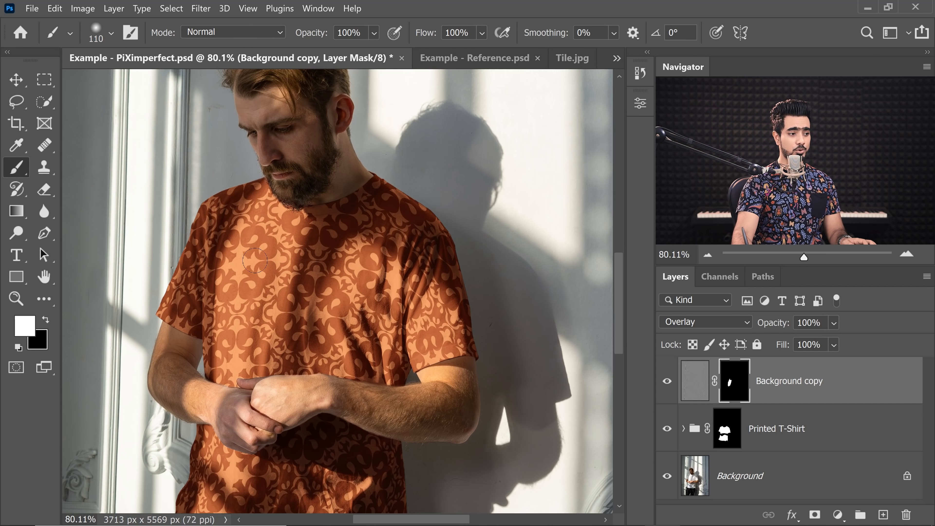
double_click(804, 386)
type("D")
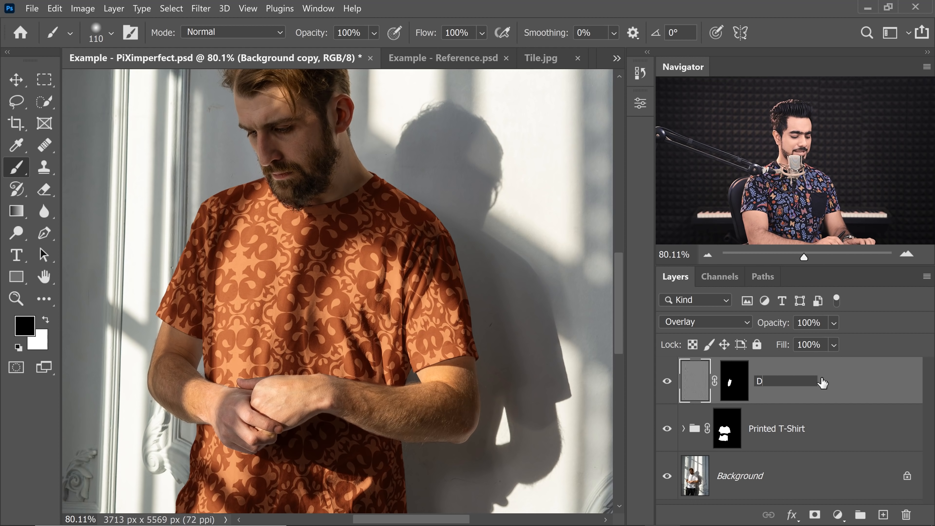
type("etails")
key("Return")
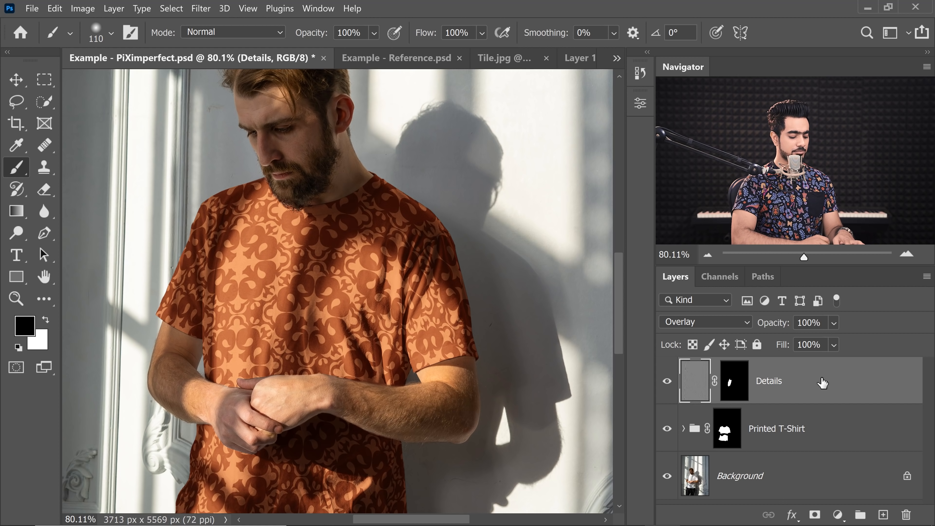
- Duplicate the Details layer twice
key("ctrl+j")
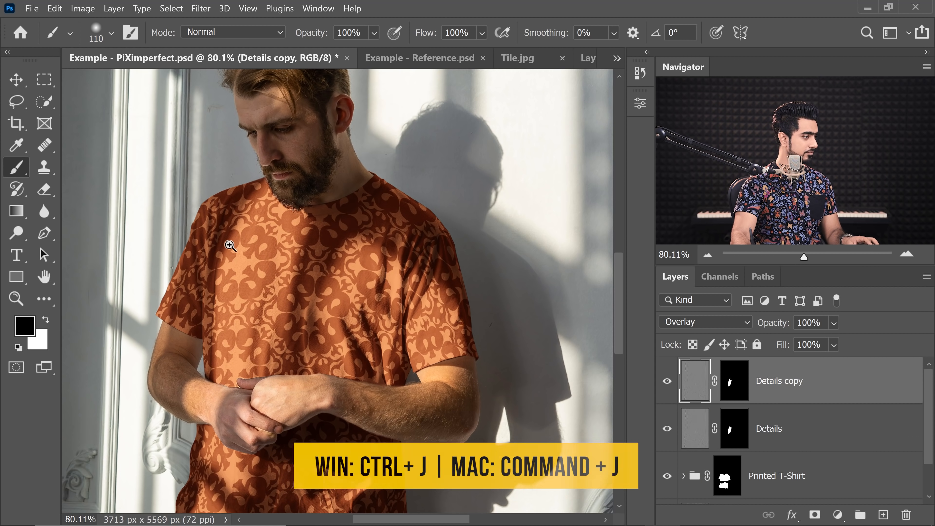
left_click_drag(208, 226, 282, 274)
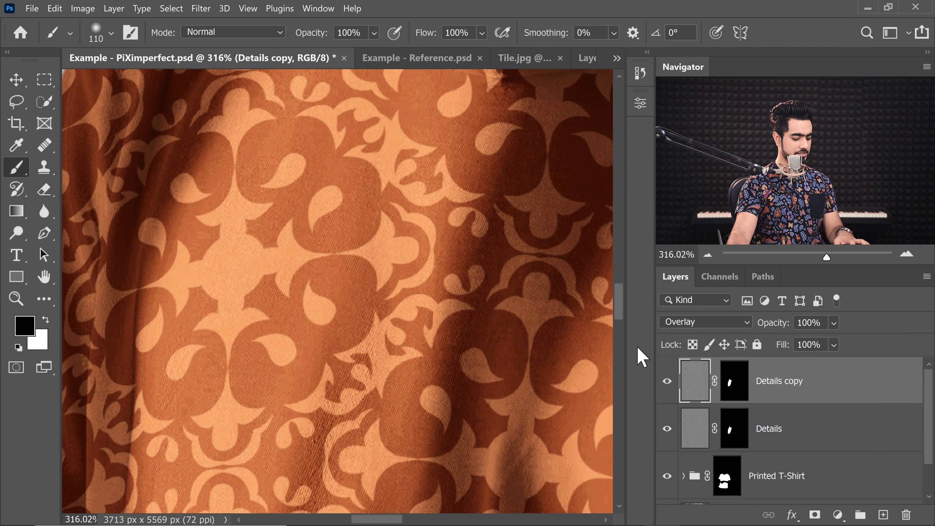
key("ctrl+j")
mouse_move(324, 259)
left_mouse_down()
mouse_move(311, 267)
mouse_move(351, 252)
left_mouse_up()
mouse_move(332, 236)
left_mouse_down()
mouse_move(323, 261)
mouse_move(280, 280)
left_mouse_up()
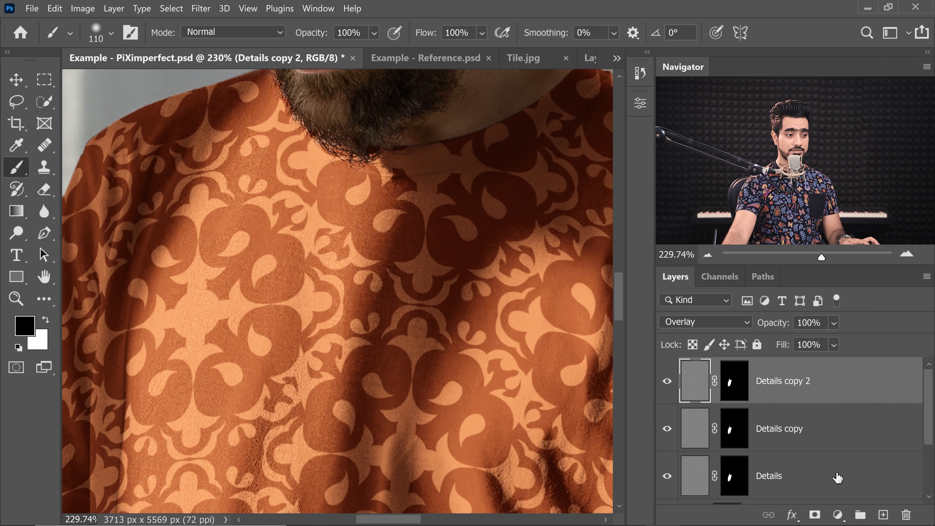
- Group the three Details layers and name the group Details
left_click(838, 483, "shift")
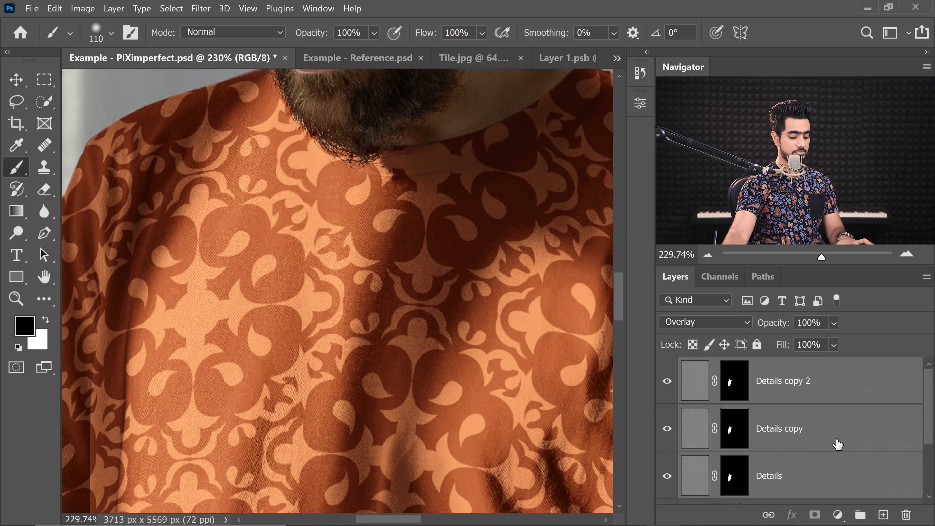
key("ctrl+g")
double_click(723, 366)
type("Details")
key("Return")
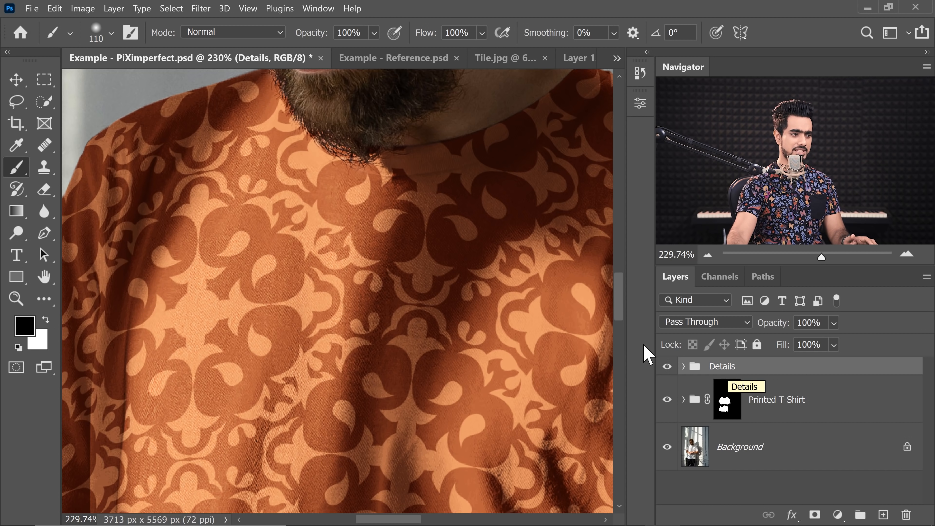
- Move one layer's mask onto the Details group and delete the masks from the other layers inside it
left_click(683, 366)
left_click_drag(743, 401, 747, 372)
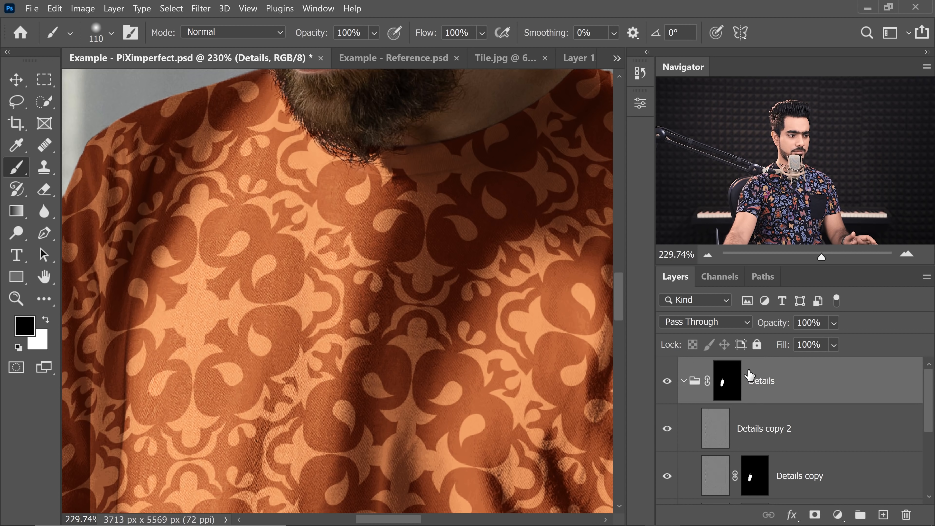
scroll(929, 416, "down", 2)
left_click_drag(753, 407, 907, 515)
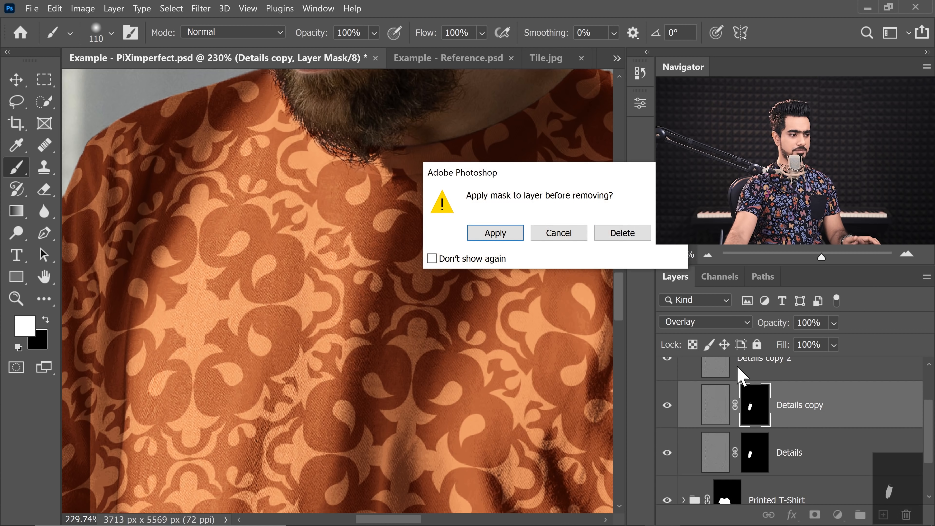
left_click(628, 237)
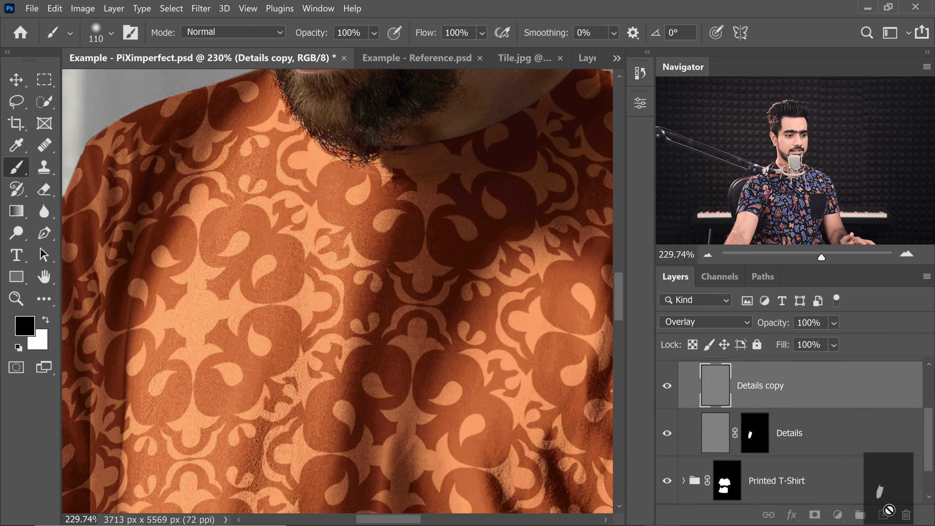
left_click_drag(907, 518, 906, 516)
left_click(620, 232)
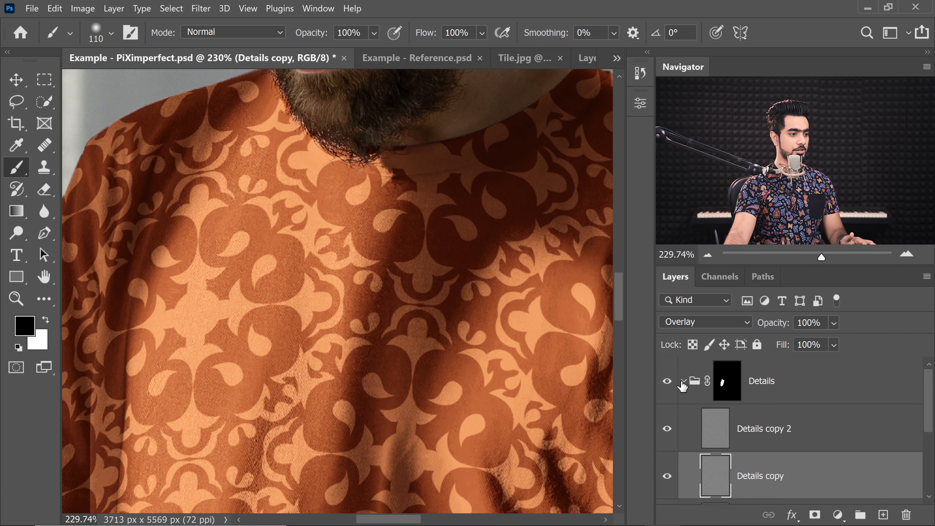
- Set the Details group's opacity to 70%
left_click(681, 386)
key("x")
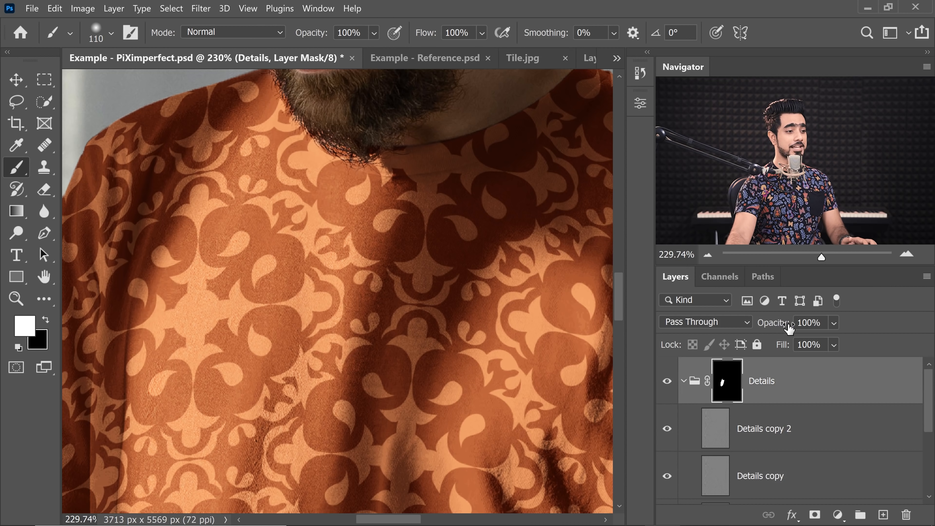
left_click_drag(777, 327, 747, 331)
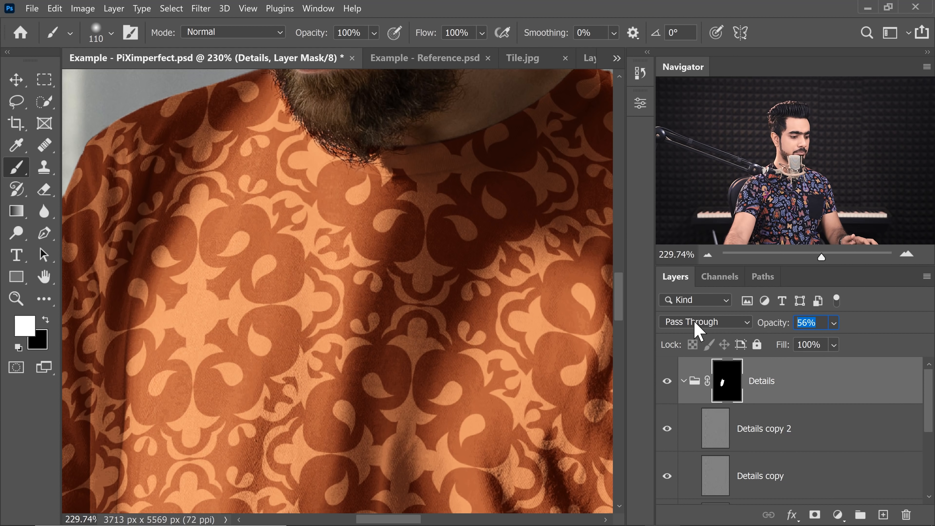
type("70")
key("ctrl+minus")
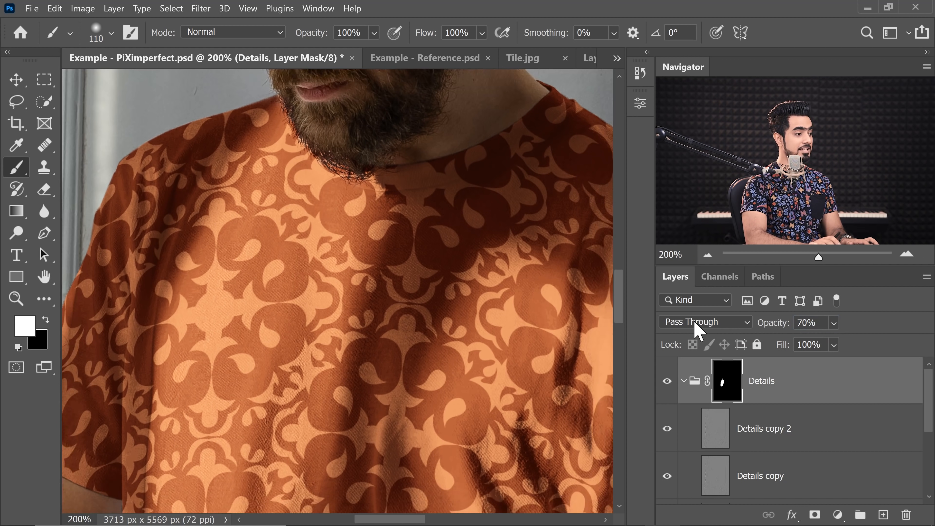
key("ctrl+0")
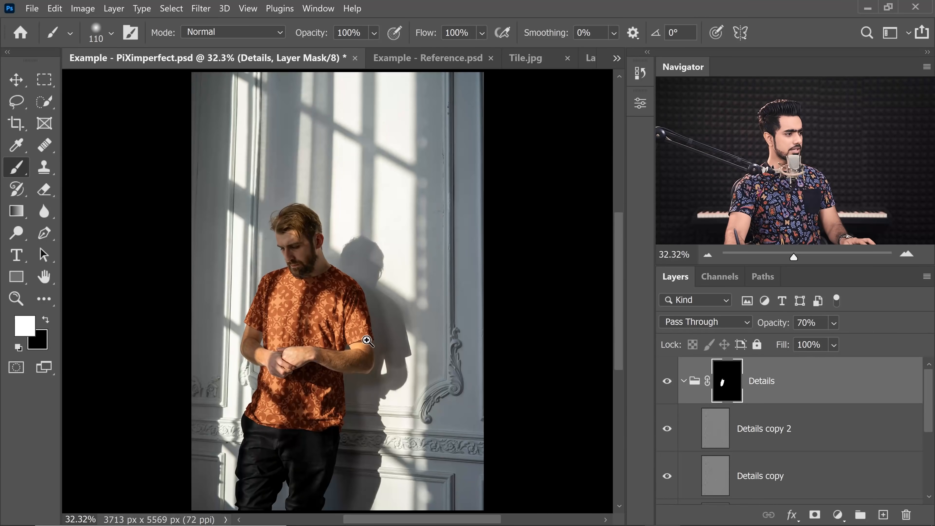
- Examine the sleeve edge against the arm, toggling the Printed T-Shirt group's visibility
mouse_move(367, 340)
left_mouse_down()
mouse_move(407, 334)
mouse_move(380, 338)
left_mouse_up()
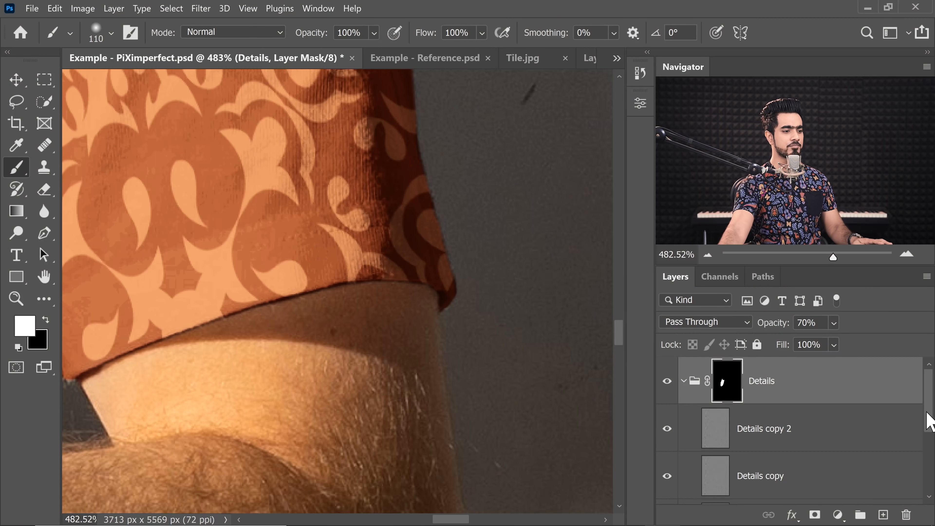
left_click_drag(929, 429, 930, 496)
left_click(667, 433)
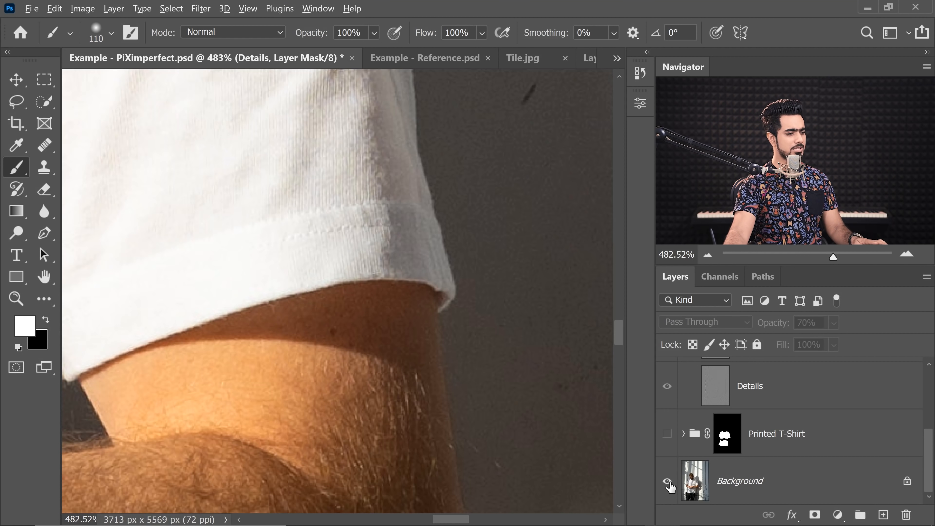
left_click(666, 433)
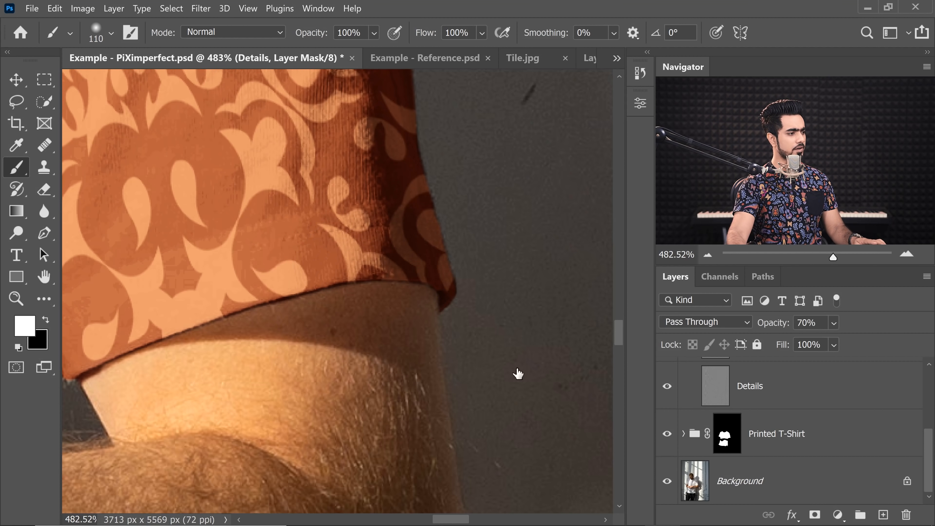
scroll(419, 311, "up", 8)
scroll(347, 315, "down", 6)
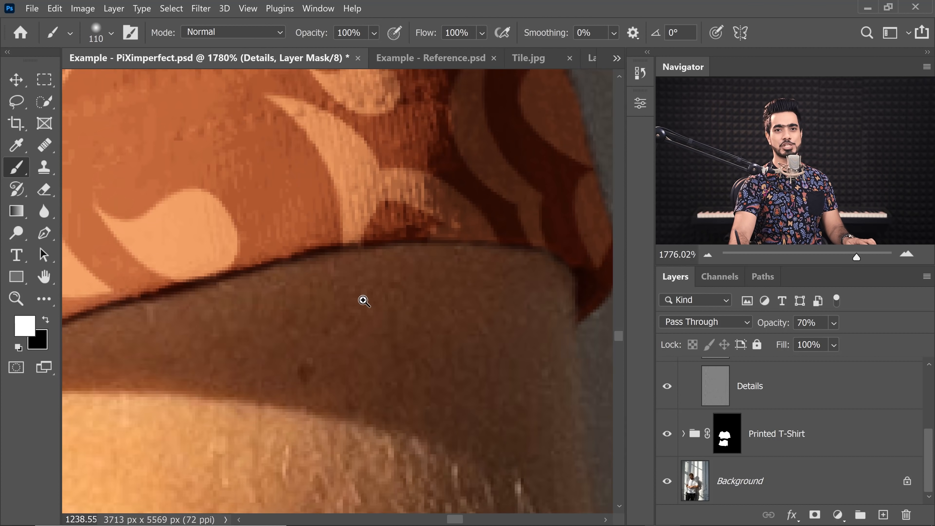
scroll(368, 324, "down", 8)
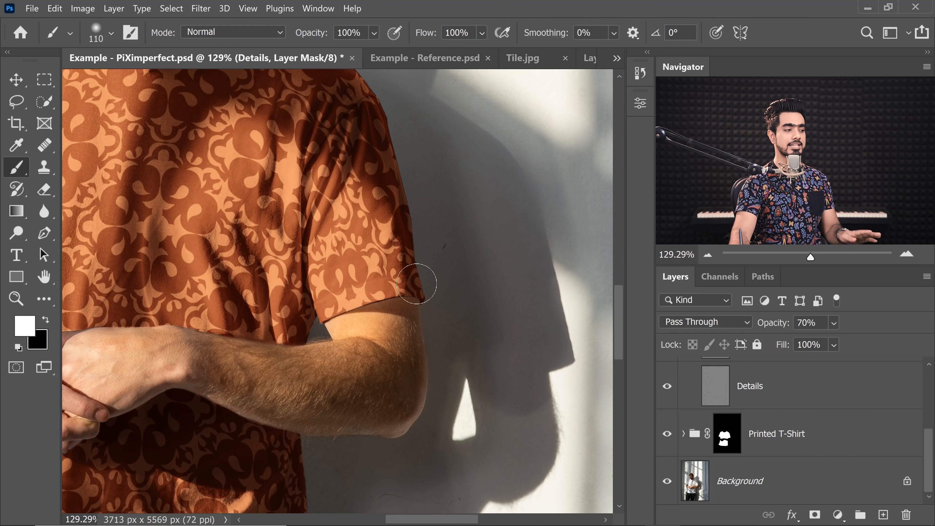
scroll(396, 307, "up", 4)
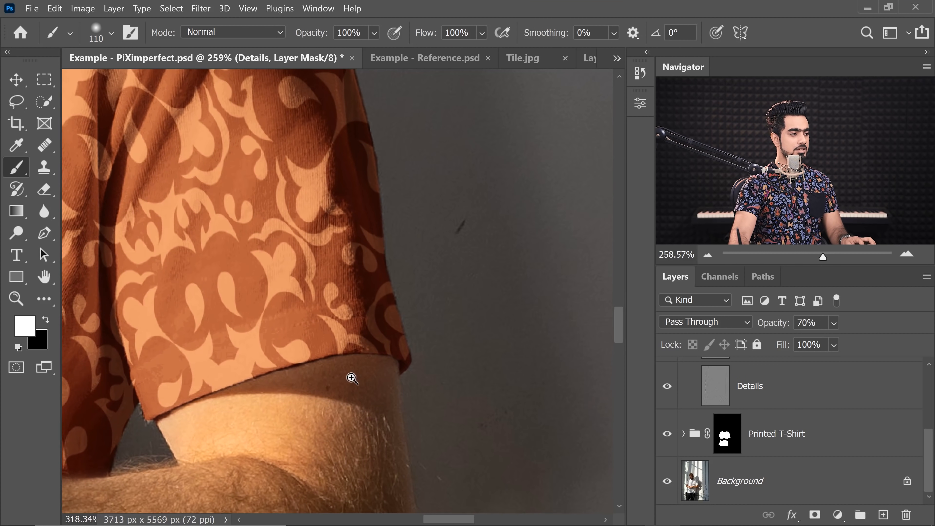
left_click_drag(928, 465, 914, 400)
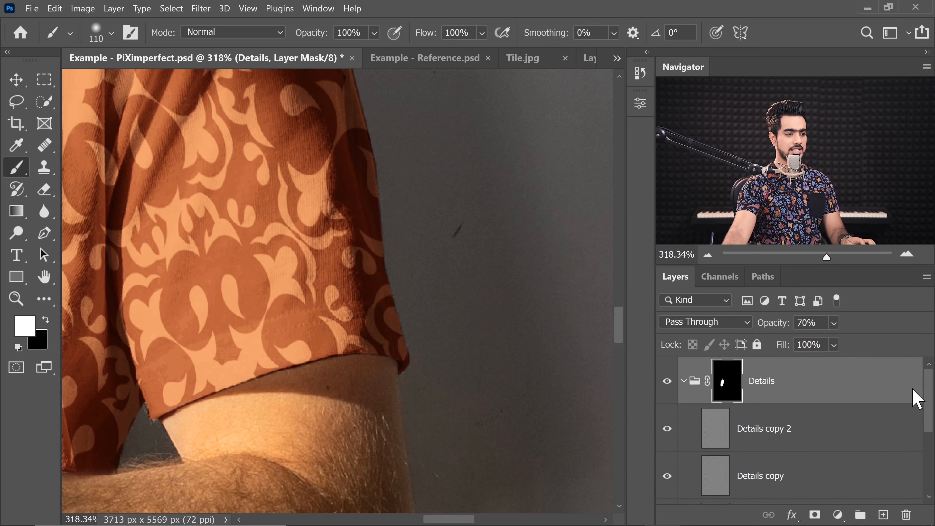
- Select everything outside the shirt by loading the Printed T-Shirt mask as a selection and inverting it
left_click(684, 382)
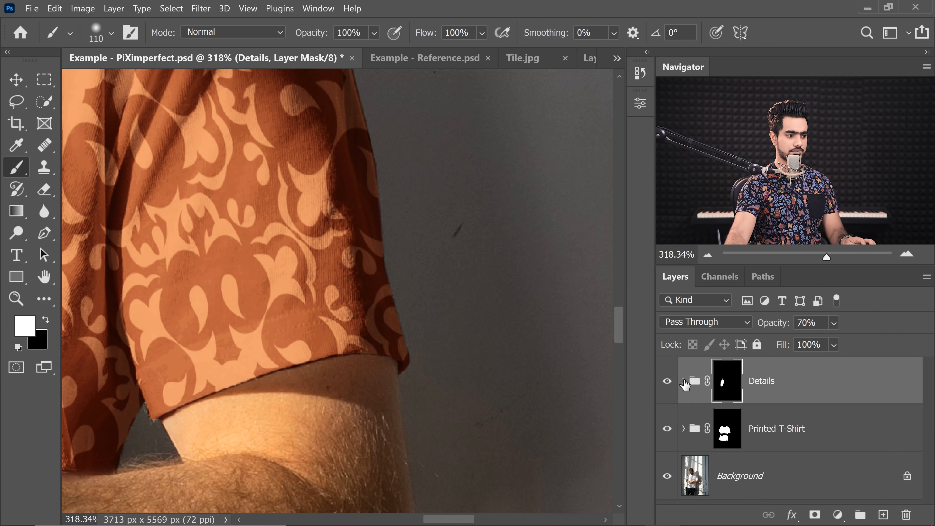
left_click(728, 433, "ctrl")
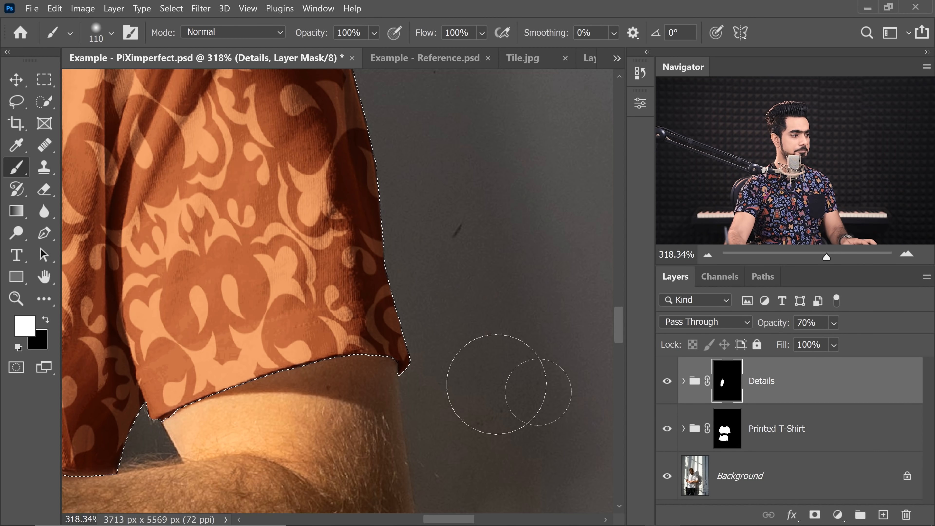
scroll(335, 385, "up", 3)
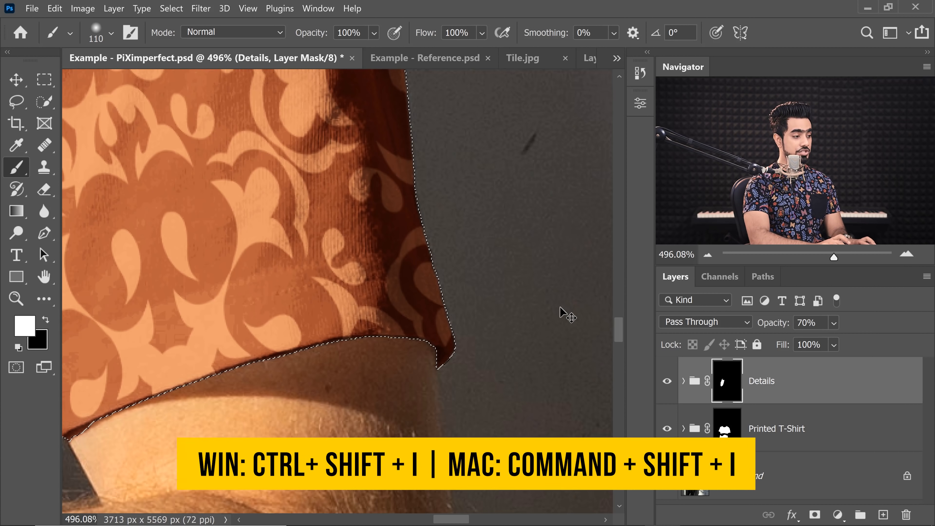
key("ctrl+shift+i")
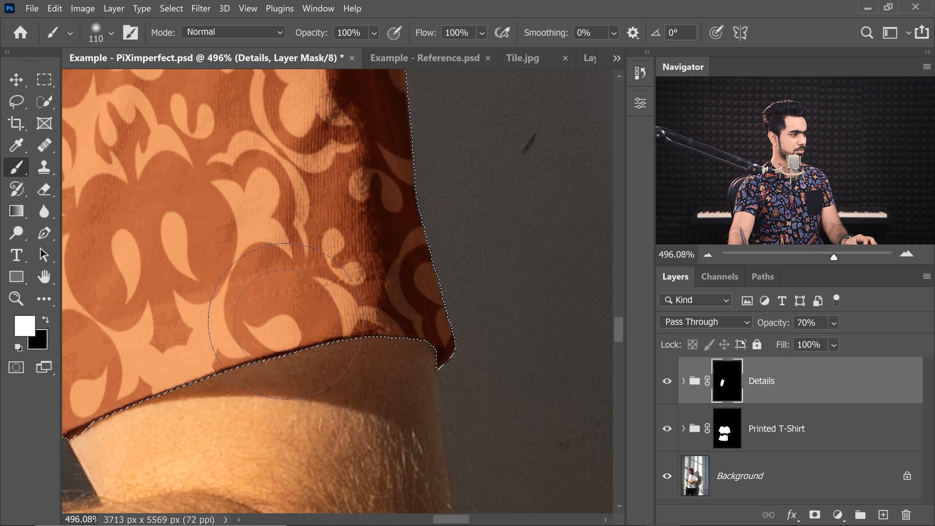
key("x")
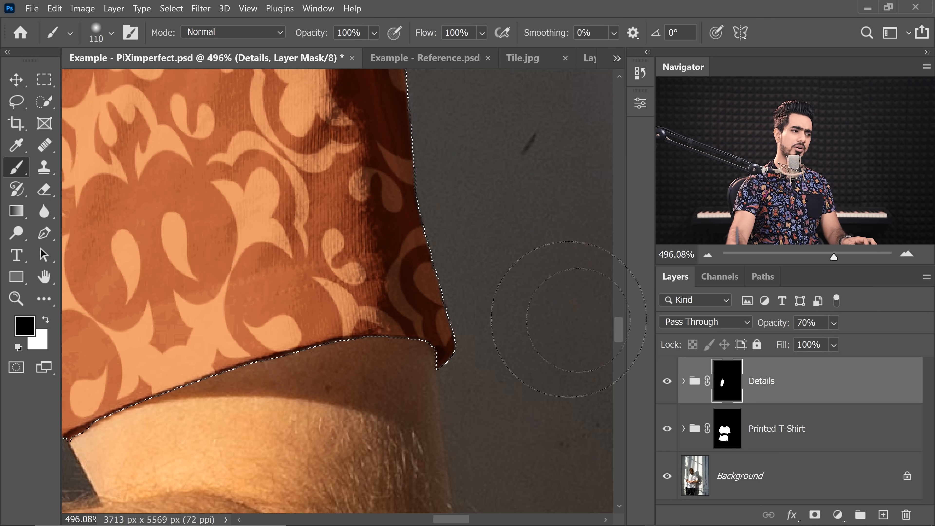
- Add a Curves adjustment above the Background, pulling the curve down to darken the area outside the shirt
left_click(814, 482)
left_click(837, 517)
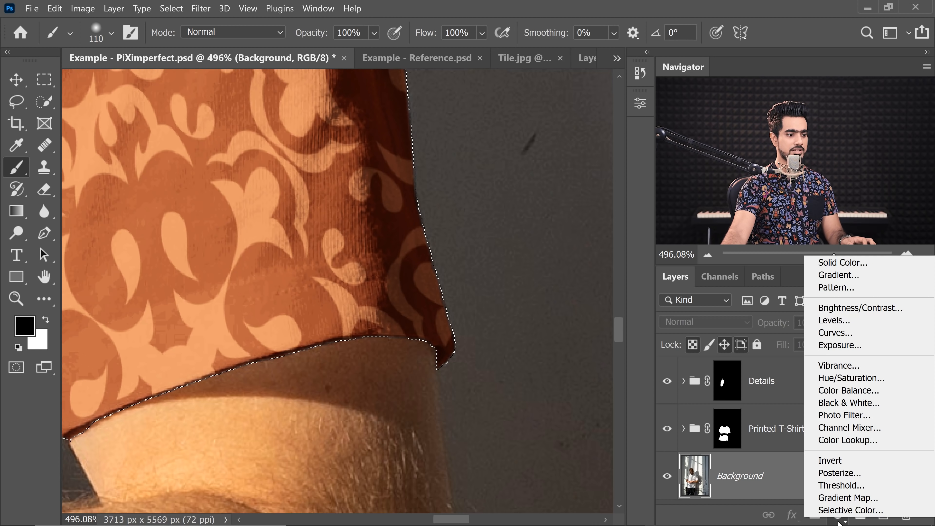
left_click(828, 332)
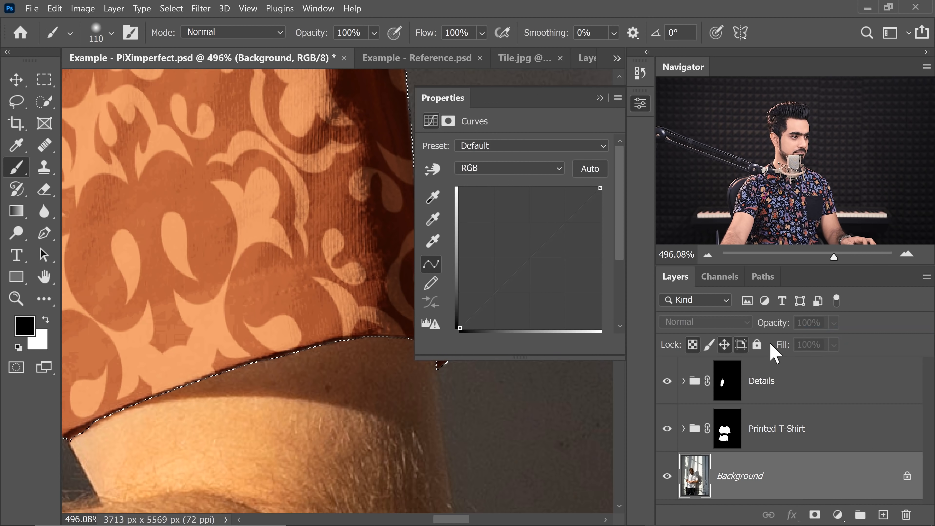
left_click_drag(540, 249, 559, 262)
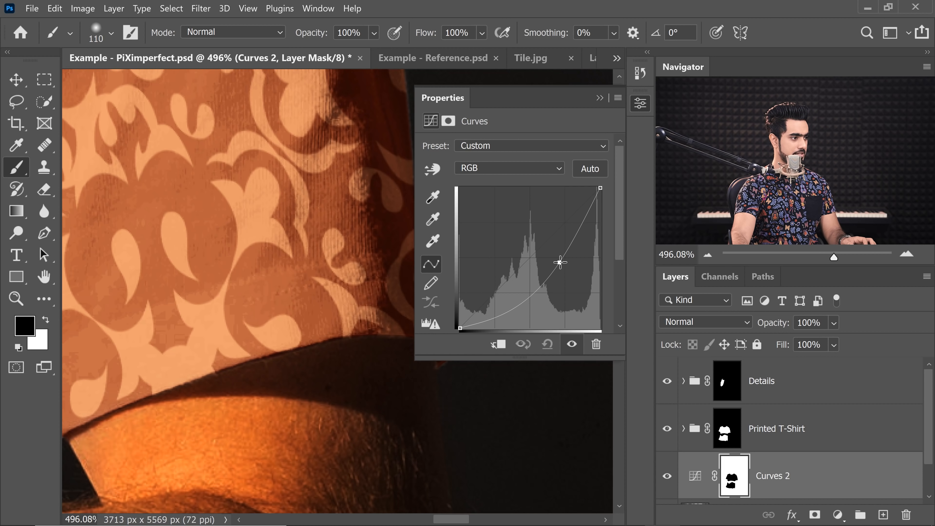
left_click(599, 99)
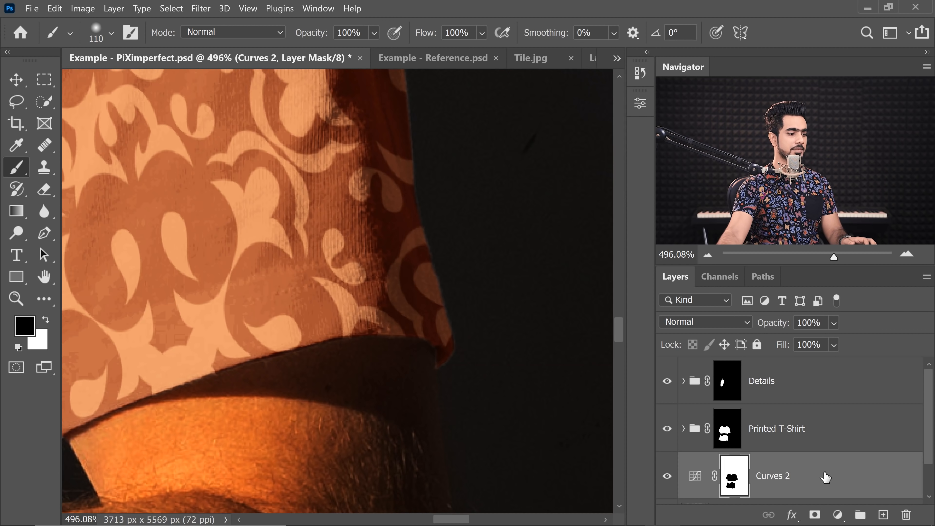
- Put the Curves adjustment into its own group and collapse it
scroll(886, 466, "down", 2)
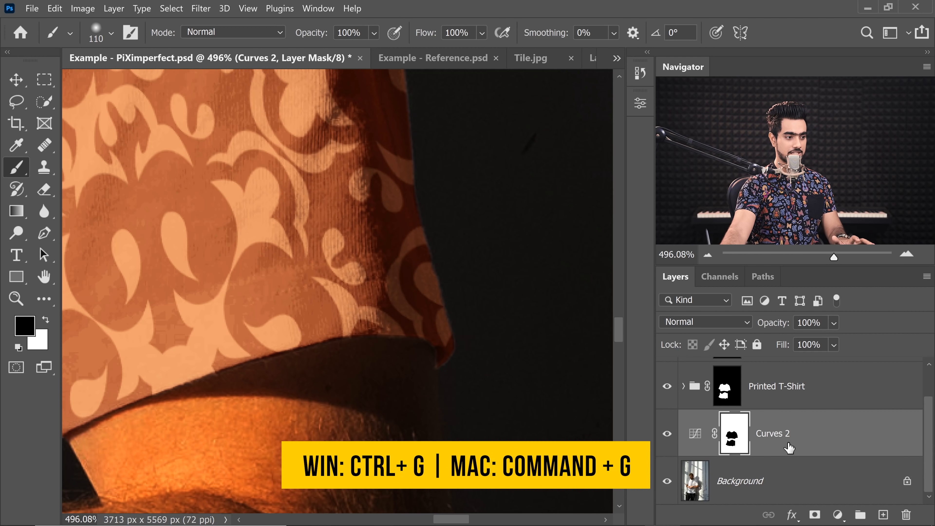
key("ctrl+g")
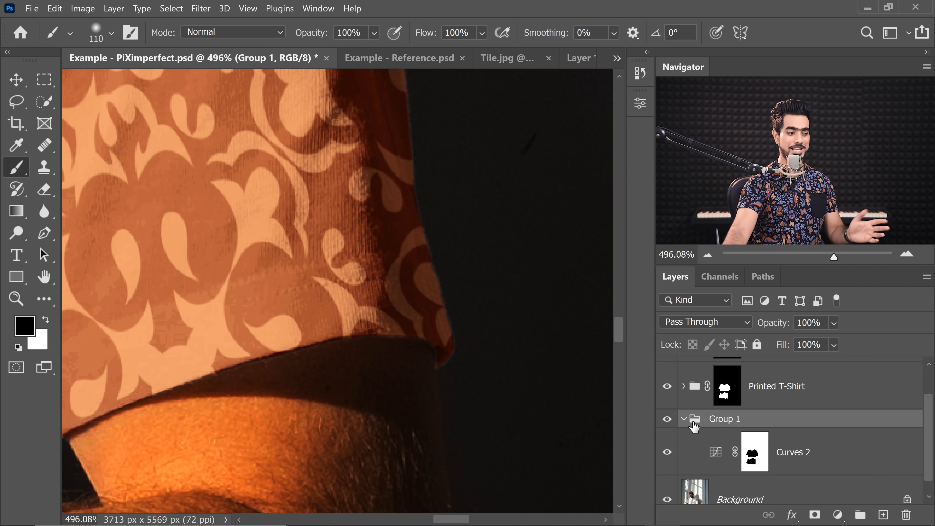
left_click(683, 420)
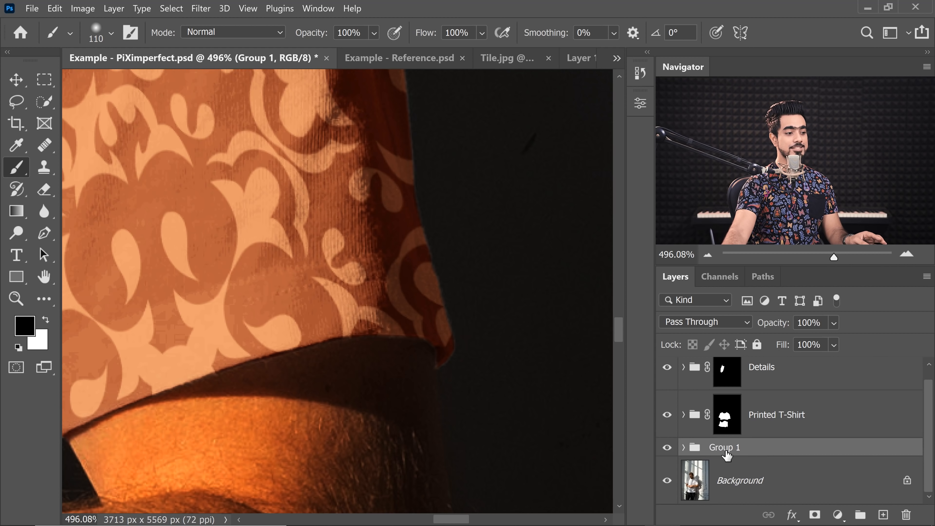
- Add a black mask to Group 1 and paint the darkening back in along the shadow under the sleeve edge
left_click(814, 514, "alt")
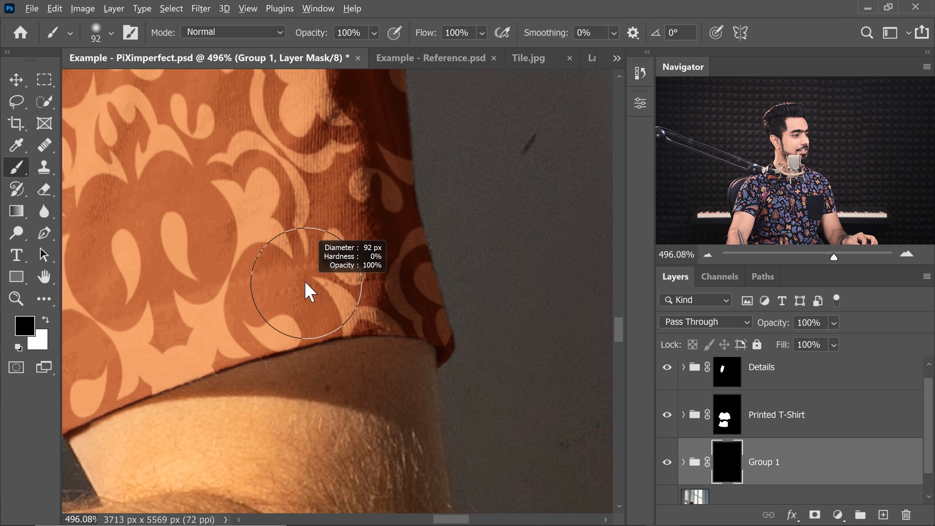
key("x")
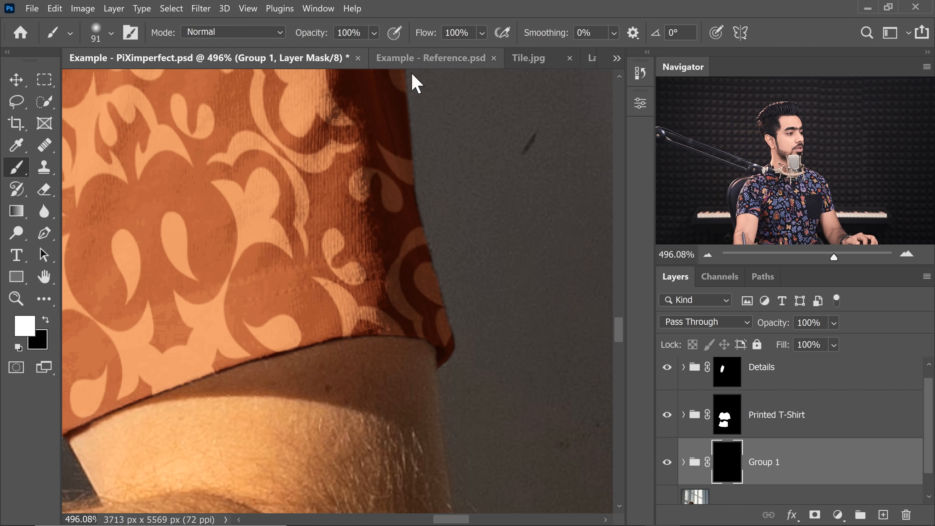
left_click_drag(373, 331, 452, 382)
left_click_drag(165, 360, 482, 380)
key("x")
left_click_drag(267, 434, 306, 434)
left_click_drag(220, 435, 304, 445)
left_click_drag(299, 423, 287, 416)
left_click_drag(287, 400, 281, 330)
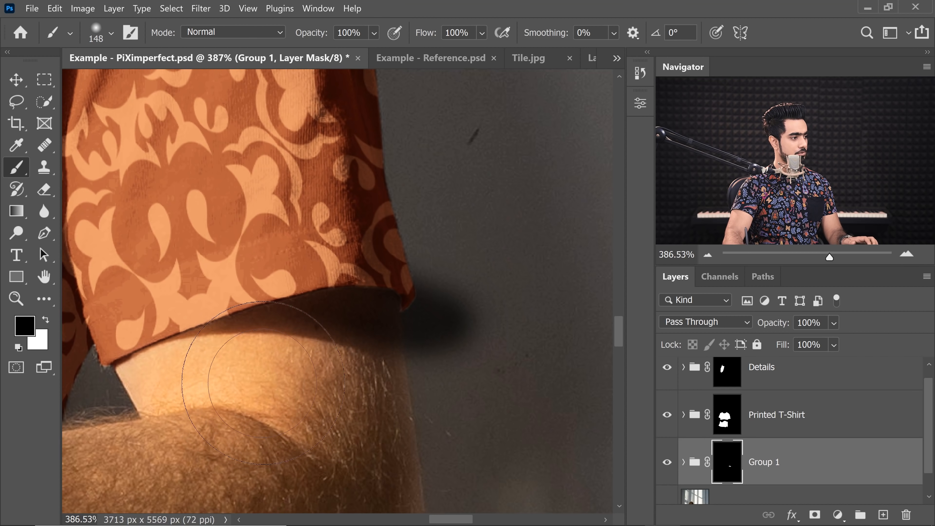
- Keep painting on Group 1's mask, alternating white and black, to shape the shadow cast by the sleeve onto the arm
left_click_drag(446, 315, 455, 311)
mouse_move(452, 309)
left_mouse_down()
mouse_move(375, 278)
mouse_move(406, 255)
mouse_move(365, 244)
mouse_move(428, 243)
mouse_move(422, 226)
left_mouse_up()
mouse_move(417, 221)
left_mouse_down()
mouse_move(414, 330)
mouse_move(392, 361)
mouse_move(352, 292)
left_mouse_up()
left_click_drag(298, 270, 304, 268)
left_click_drag(305, 269, 385, 274)
key("x")
left_click_drag(429, 313, 437, 312)
mouse_move(437, 312)
left_mouse_down()
mouse_move(447, 306)
mouse_move(349, 287)
left_mouse_up()
key("x")
left_click_drag(334, 234, 294, 271)
left_click(301, 395, "shift")
mouse_move(319, 411)
left_mouse_down()
mouse_move(384, 195)
mouse_move(412, 321)
left_mouse_up()
mouse_move(444, 355)
left_mouse_down("ctrl")
mouse_move(386, 349)
mouse_move(394, 338)
left_mouse_up("ctrl")
- Set Group 1's opacity to 70%
left_click_drag(775, 329, 612, 334)
left_click_drag(736, 333, 751, 334)
type("70")
key("Return")
- Add a Curves adjustment above Group 1, pulling the curve down to darken the image
scroll(375, 307, "down", 5)
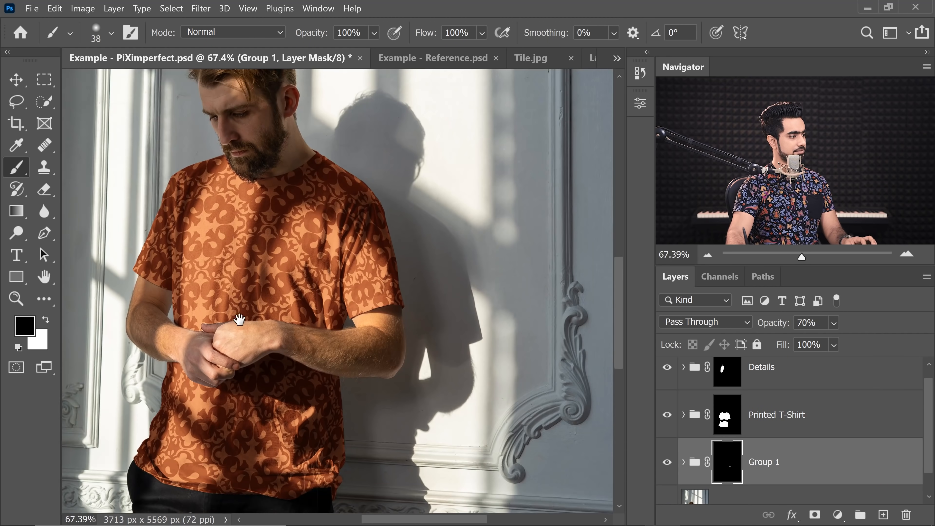
left_click_drag(139, 275, 181, 283)
left_click_drag(247, 309, 205, 312)
left_click_drag(380, 312, 326, 339)
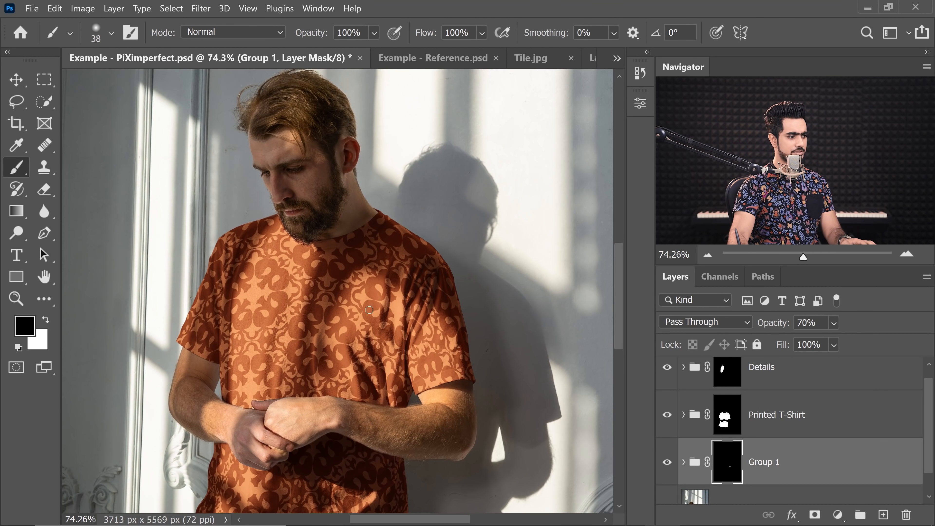
left_click_drag(332, 398, 362, 286)
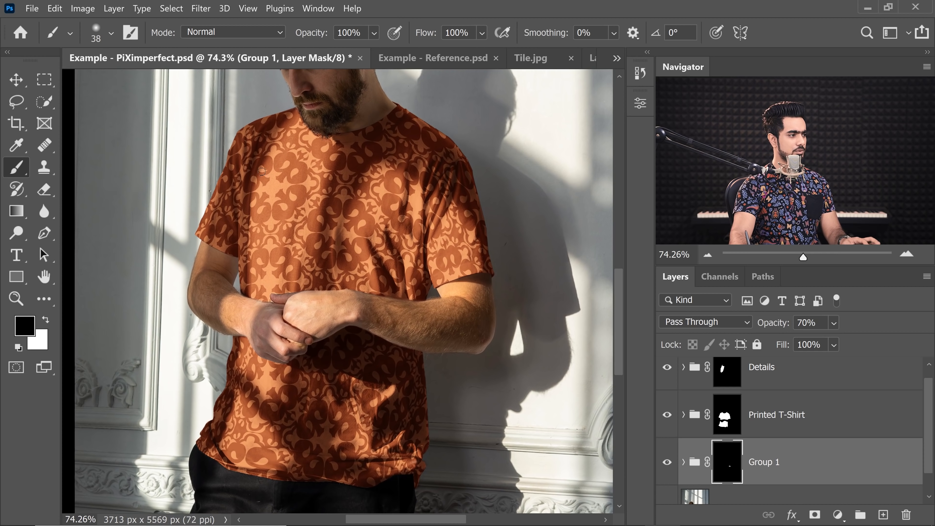
scroll(867, 424, "down", 1)
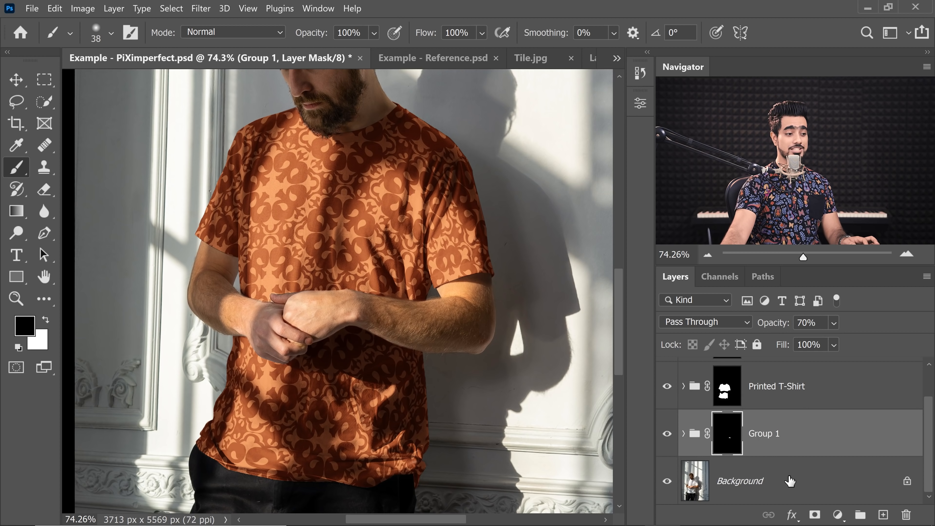
left_click(837, 514)
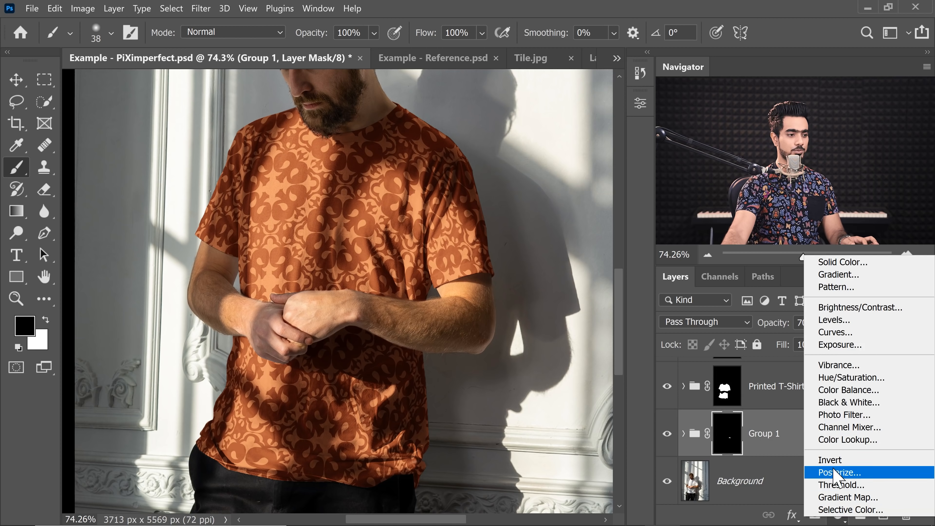
left_click(830, 331)
left_click_drag(532, 255, 554, 271)
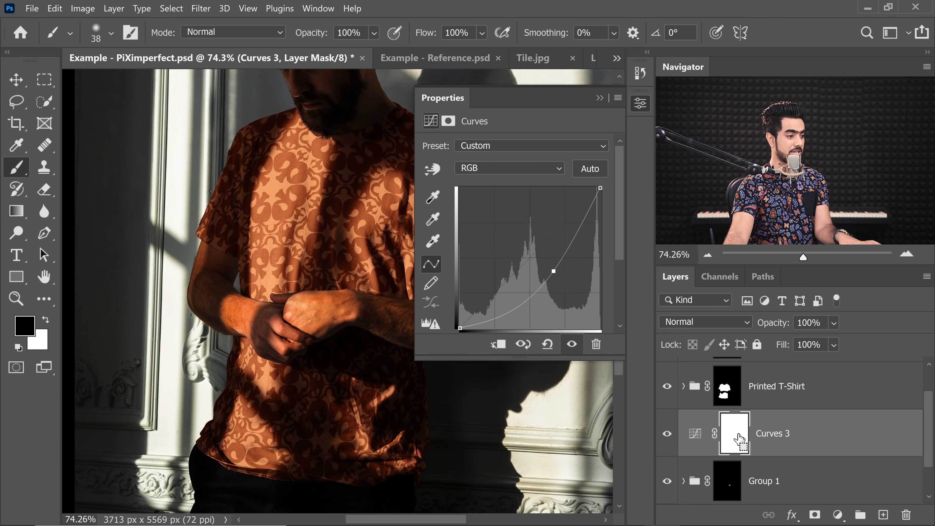
- Invert the Curves mask to black and paint white at 10% flow over the shirt's bright highlights
key("ctrl+i")
left_click(600, 99)
mouse_move(296, 175)
left_mouse_down()
mouse_move(320, 176)
mouse_move(313, 182)
left_mouse_up()
key("x")
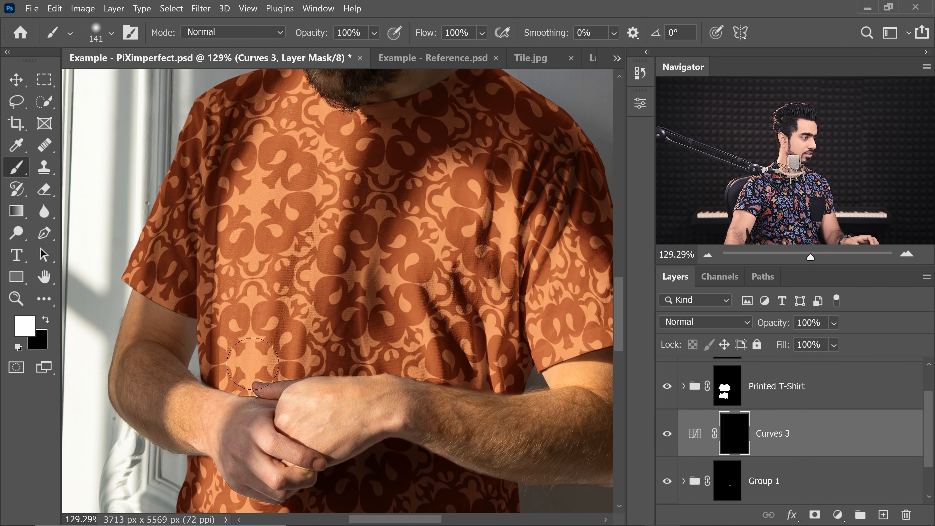
left_click_drag(330, 148, 321, 127)
left_click_drag(318, 271, 336, 271)
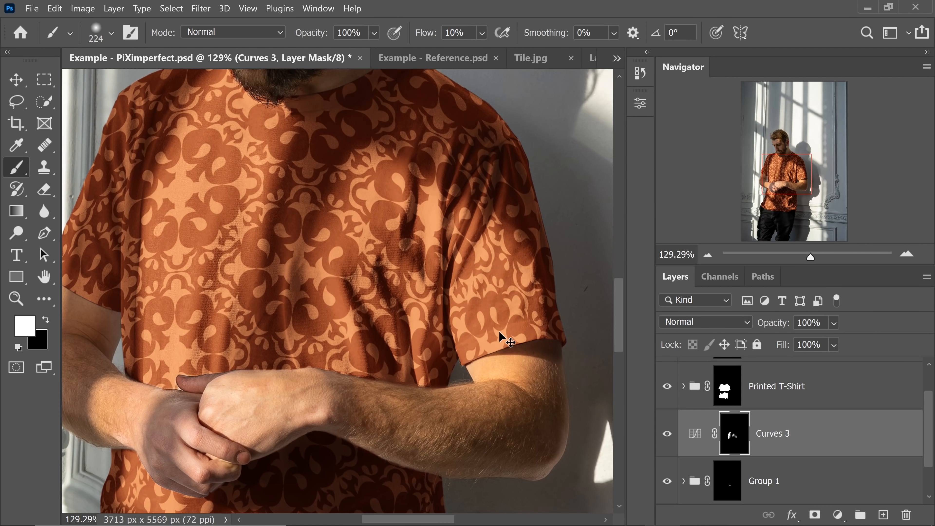
- Rename the Curves adjustment as "Darkening the Highlights"
scroll(220, 430, "down", 5)
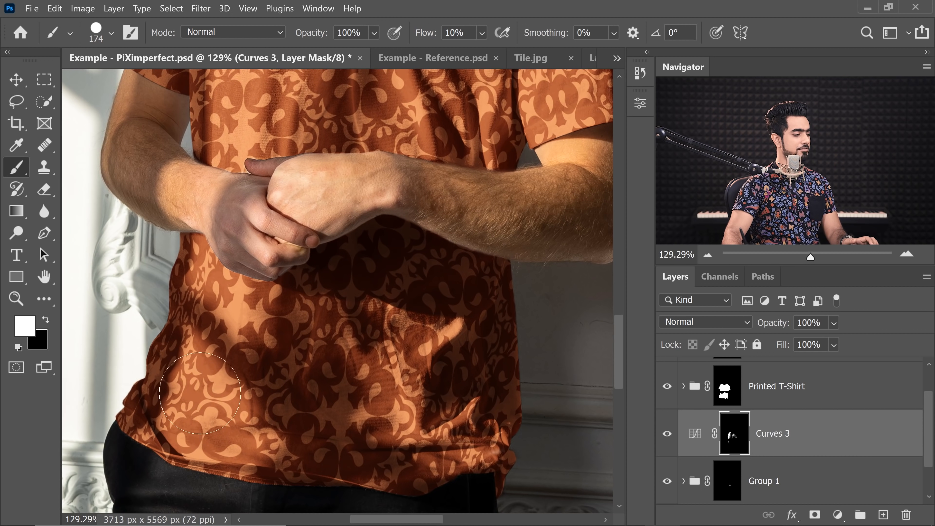
key("ctrl+0")
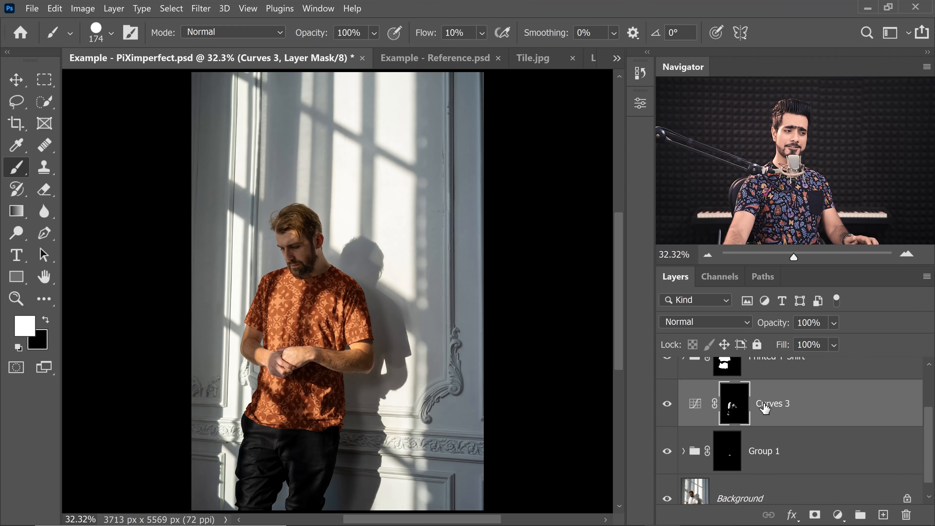
double_click(763, 407)
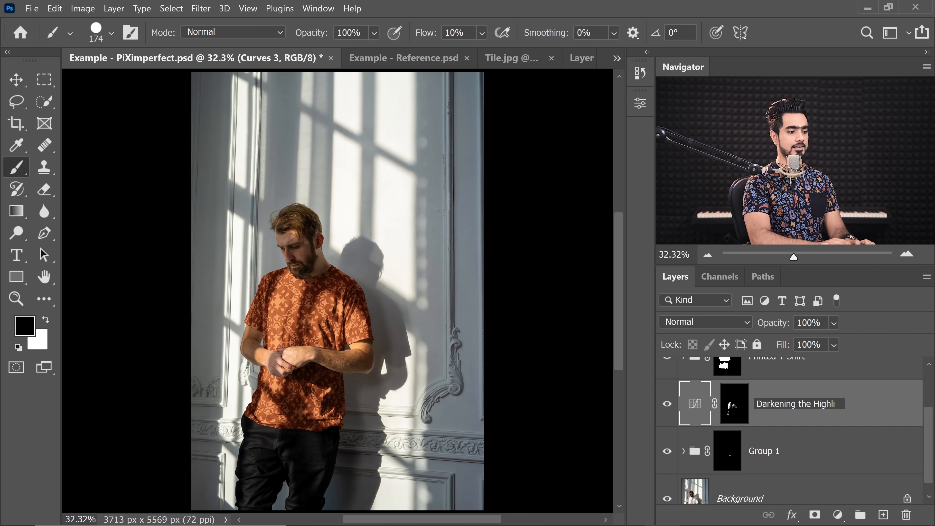
key("Return")
- Rename Group 1 as "Ambience"
left_click(754, 440)
double_click(765, 452)
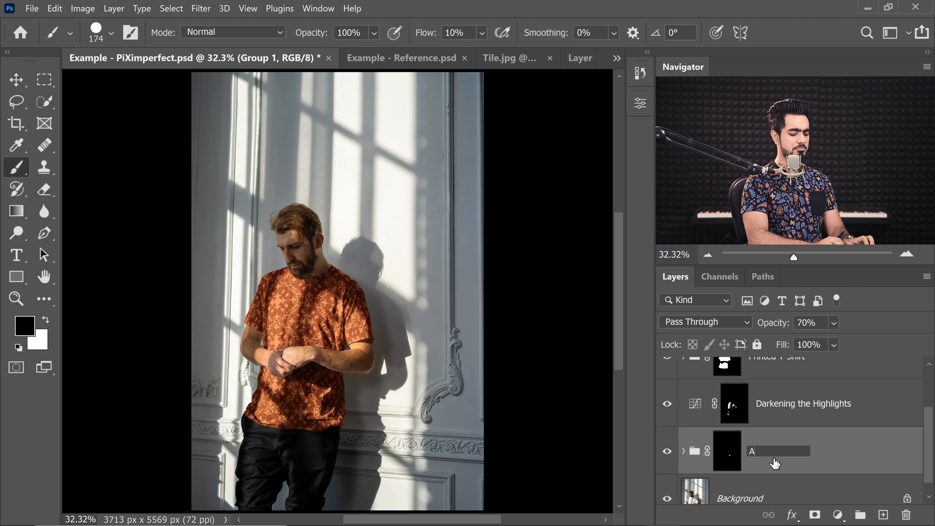
key("Return")
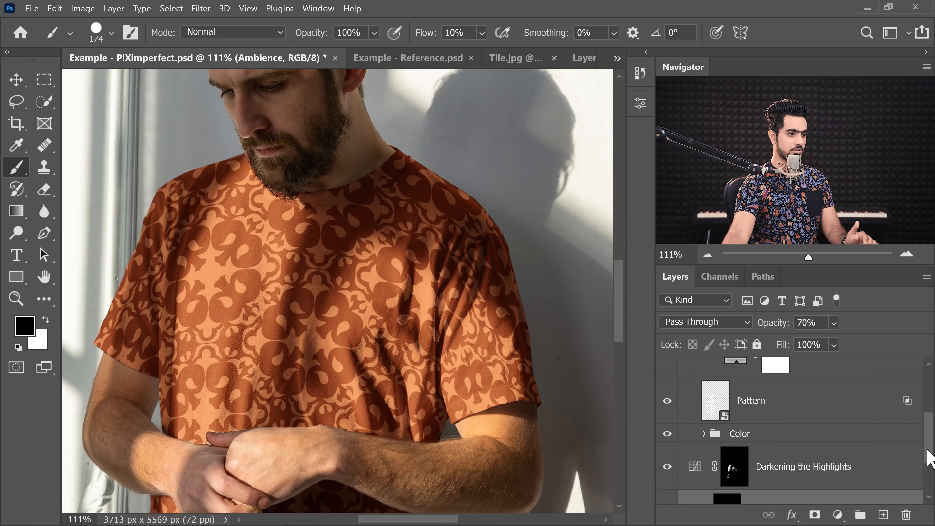
- Group the Pattern layer with Color Fill 2 and name the group "Pattern"
scroll(867, 439, "up", 1)
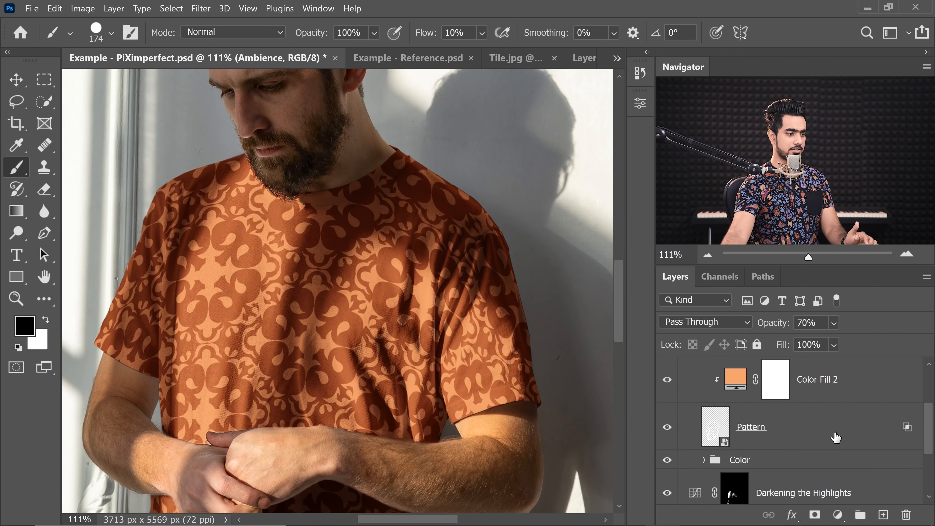
scroll(929, 429, "up", 1)
left_click(832, 440)
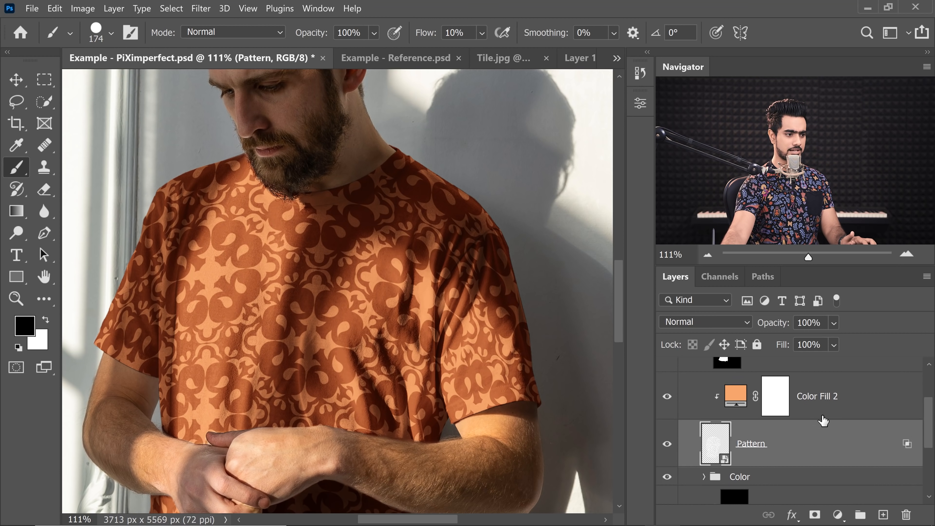
left_click(871, 408, "shift")
key("ctrl+g")
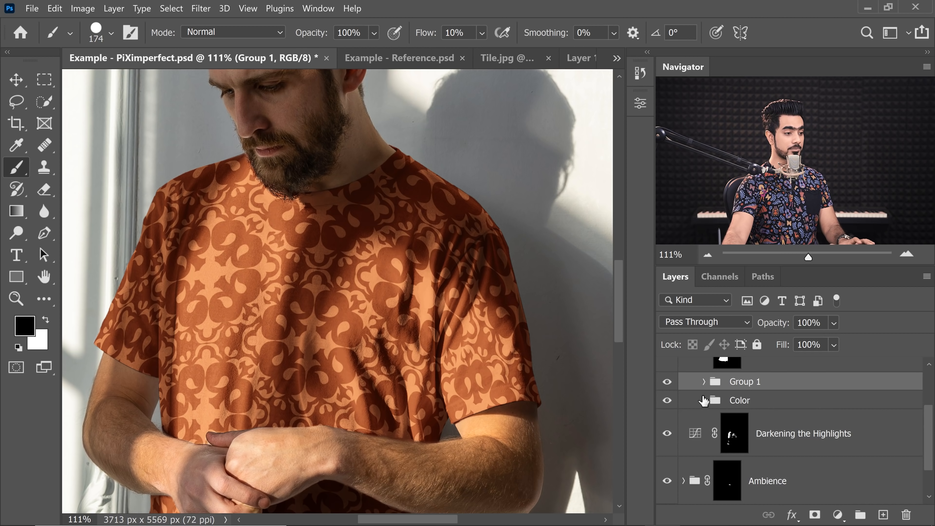
double_click(747, 382)
type("Pattern")
key("Return")
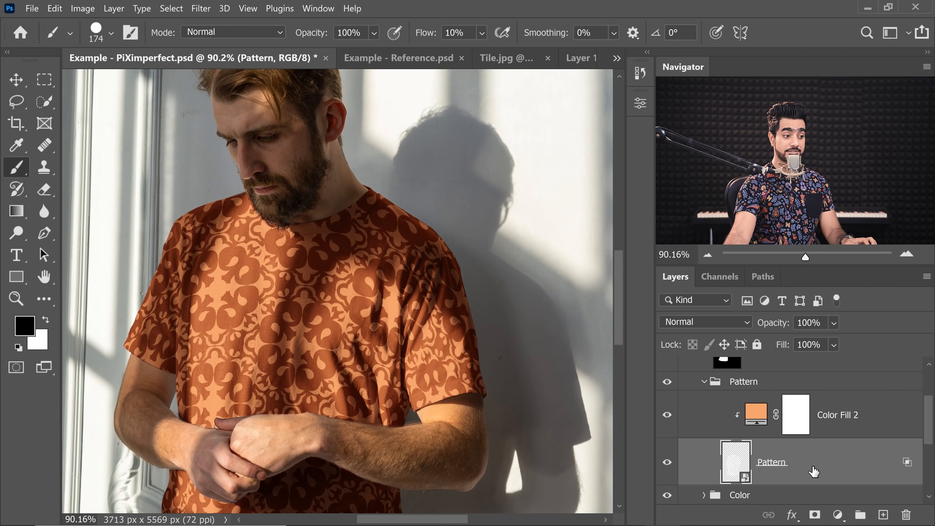
- Open Liquify on the Pattern layer and set the backdrop to show the Background layer
left_click(201, 8)
left_click(221, 127)
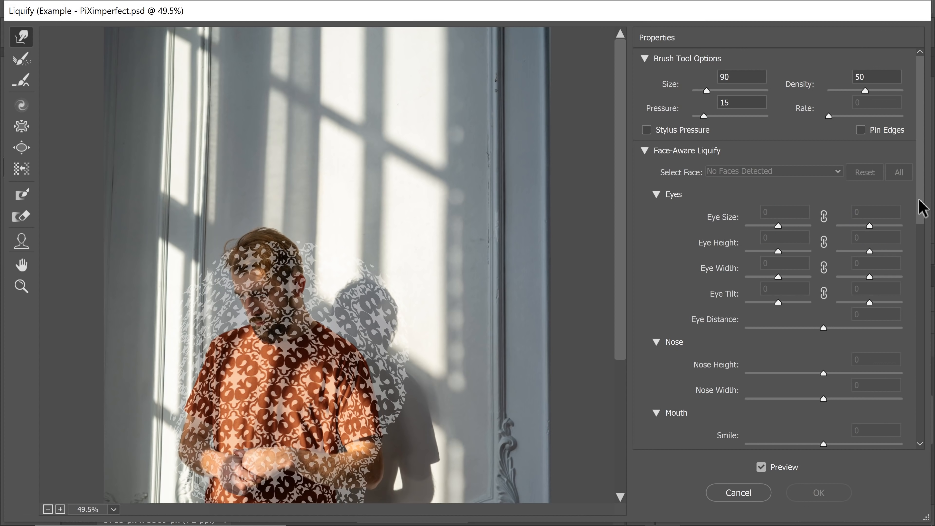
mouse_move(919, 206)
left_mouse_down()
mouse_move(910, 372)
mouse_move(894, 442)
left_mouse_up()
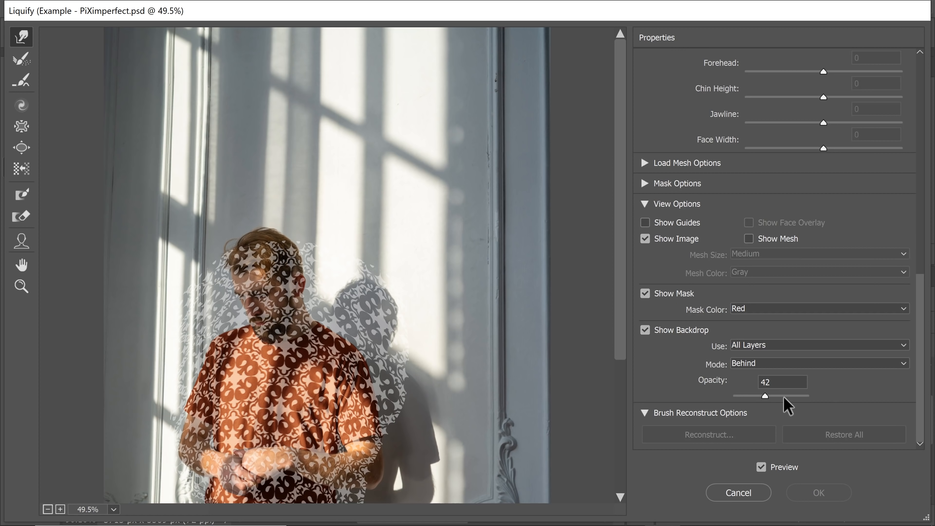
left_click(755, 346)
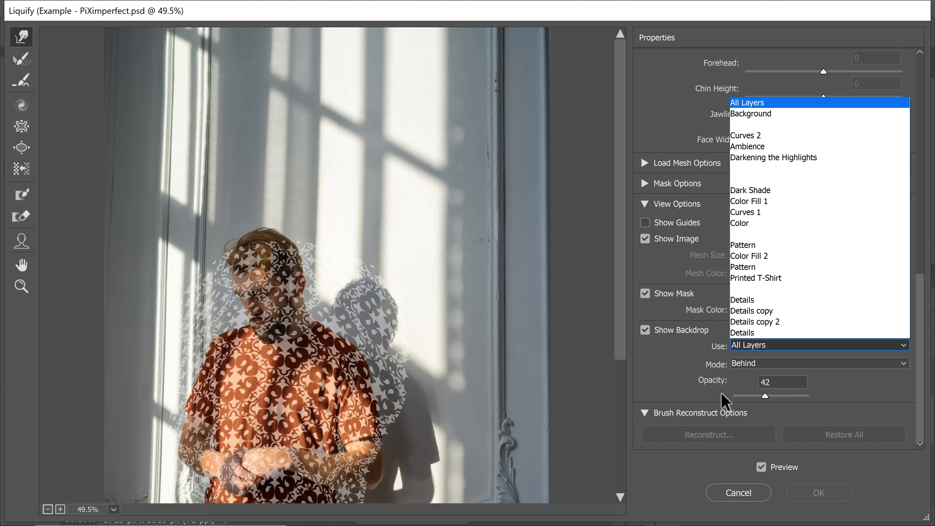
left_click(743, 114)
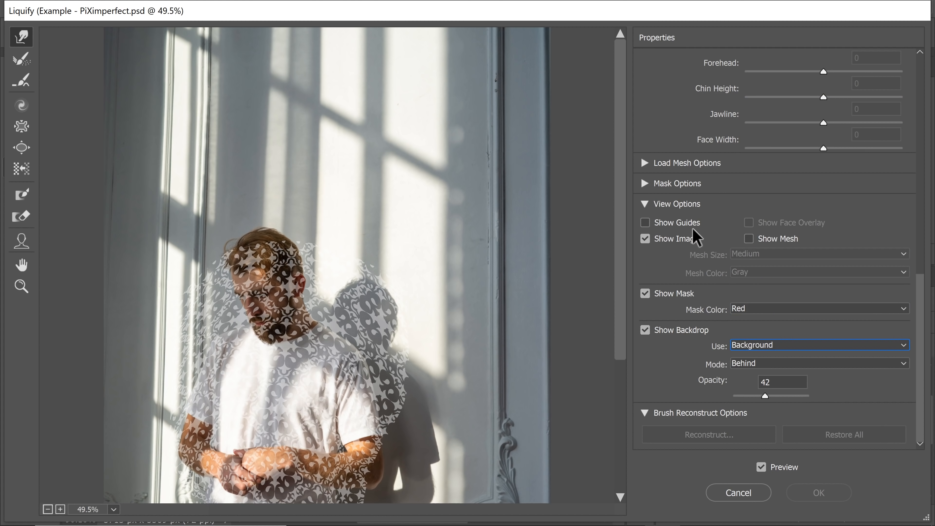
- Push the pattern with the Forward Warp tool to follow the folds on the shirt's lower front, then commit
key("ctrl+space")
left_click_drag(271, 387, 320, 424)
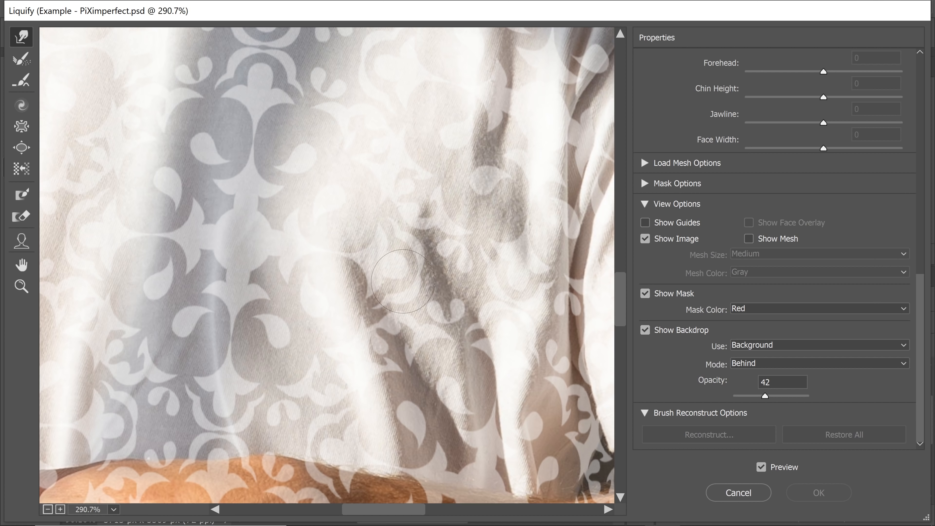
mouse_move(342, 279)
left_mouse_down()
mouse_move(350, 255)
mouse_move(377, 243)
left_mouse_up()
left_click_drag(375, 309, 360, 293)
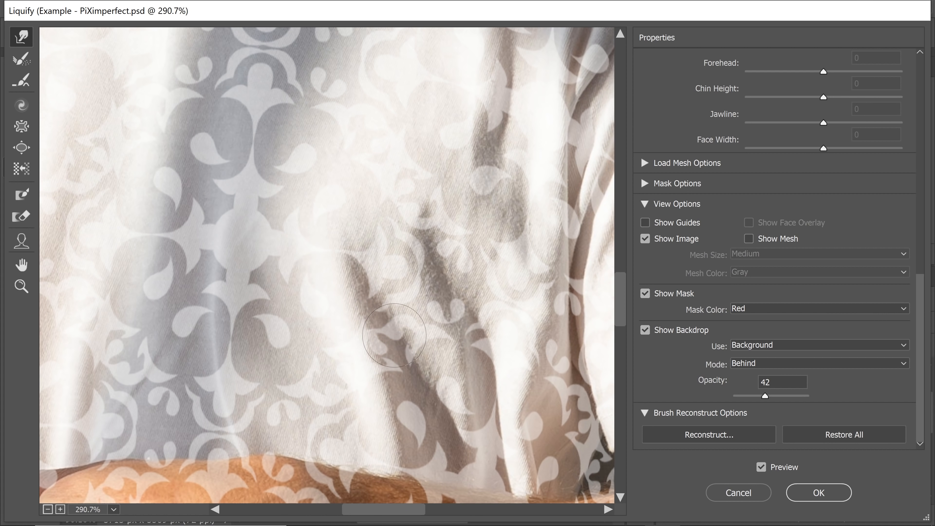
left_click_drag(399, 318, 406, 325)
left_click_drag(391, 363, 368, 368)
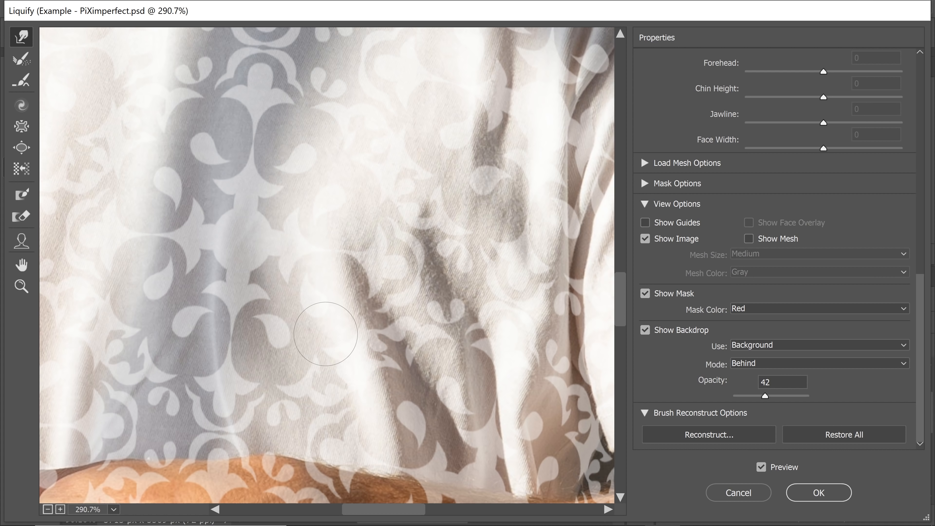
left_click_drag(414, 423, 420, 443)
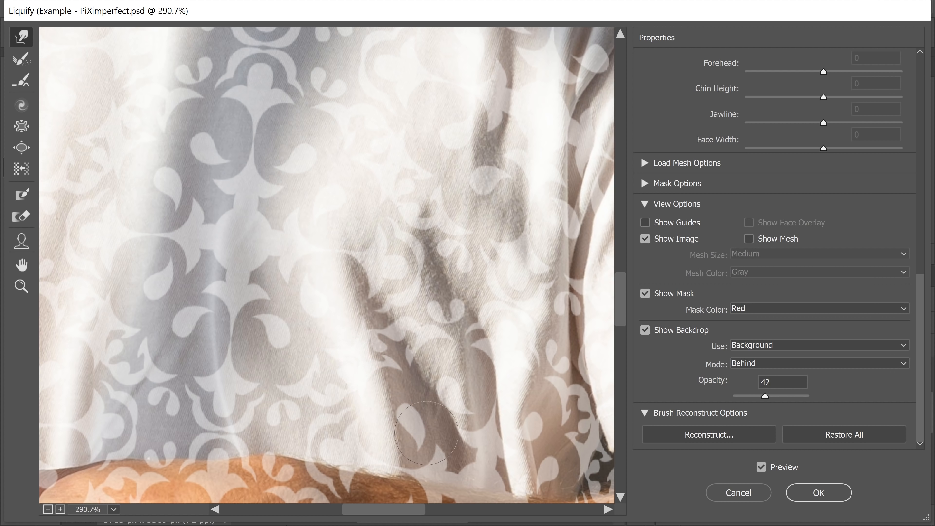
left_click_drag(446, 313, 465, 295)
left_click_drag(444, 260, 433, 223)
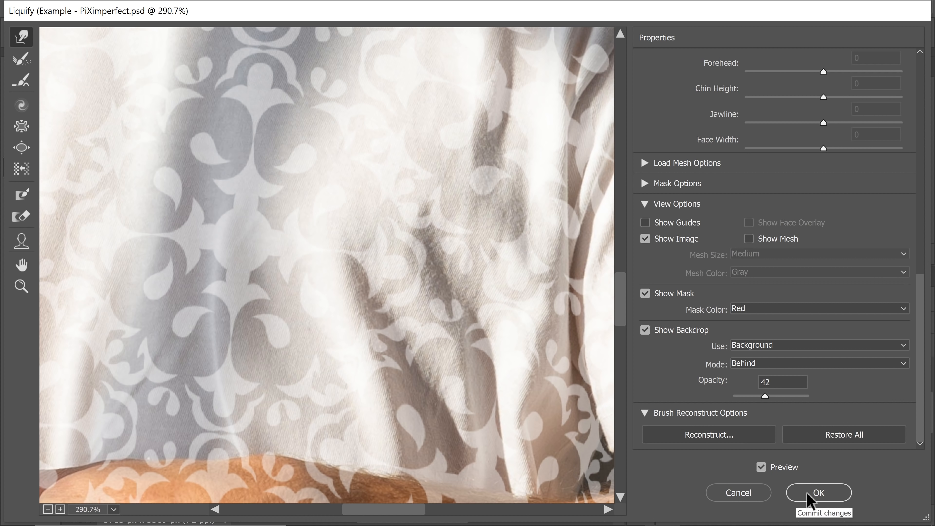
left_click(818, 492)
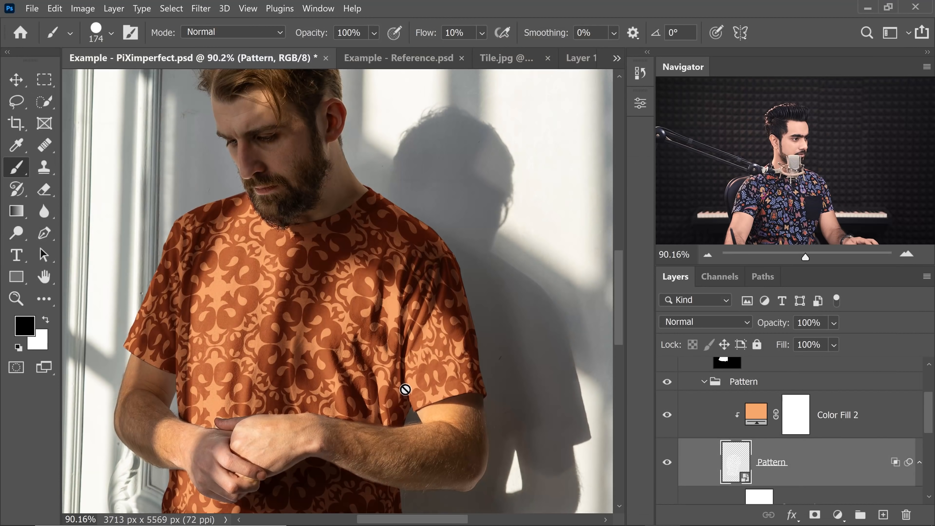
- Change the Pattern layer's blend mode to Screen
mouse_move(355, 375)
left_mouse_down()
mouse_move(394, 364)
mouse_move(396, 406)
mouse_move(310, 362)
left_mouse_up()
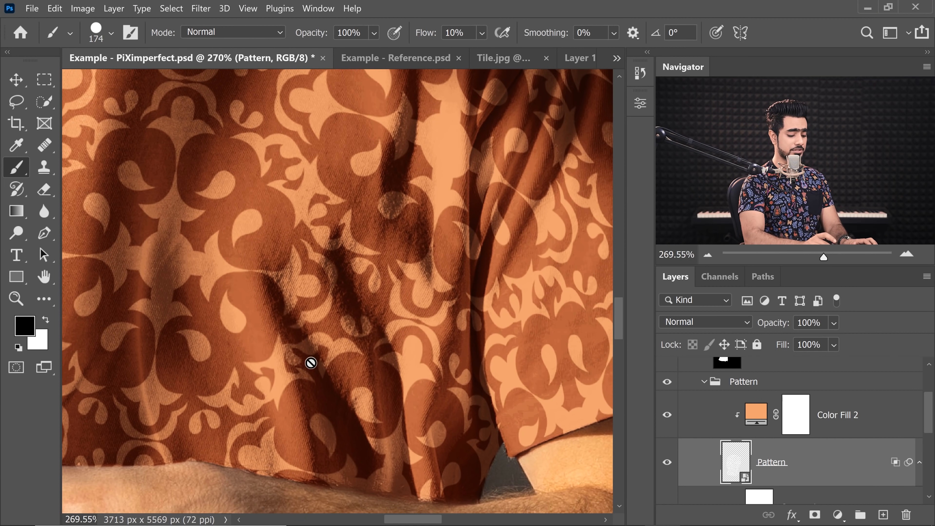
left_click_drag(299, 262, 284, 273)
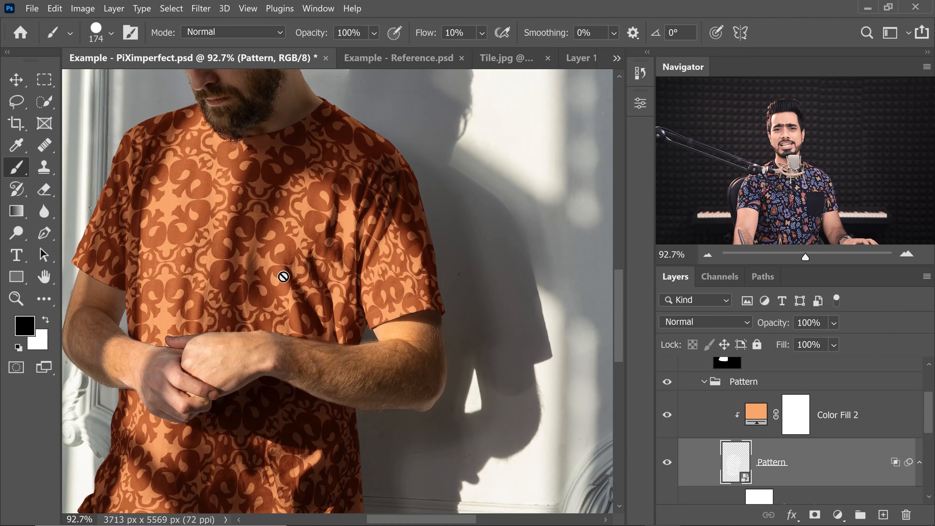
scroll(317, 257, "down", 5)
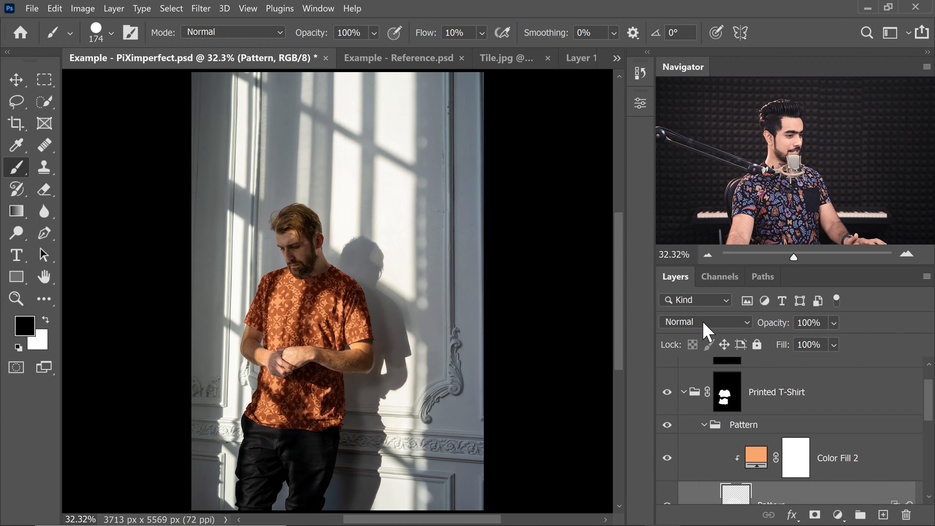
left_click(707, 331)
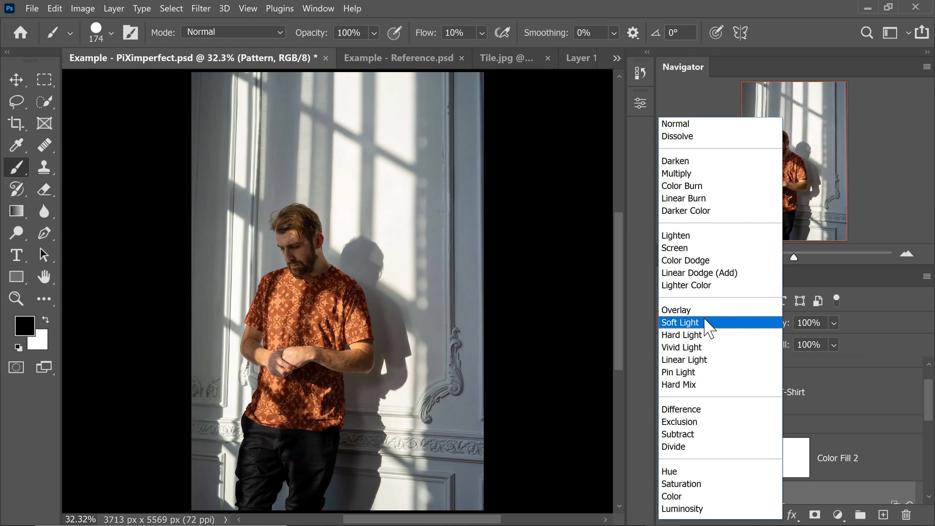
left_click(685, 254)
left_click_drag(927, 406, 927, 423)
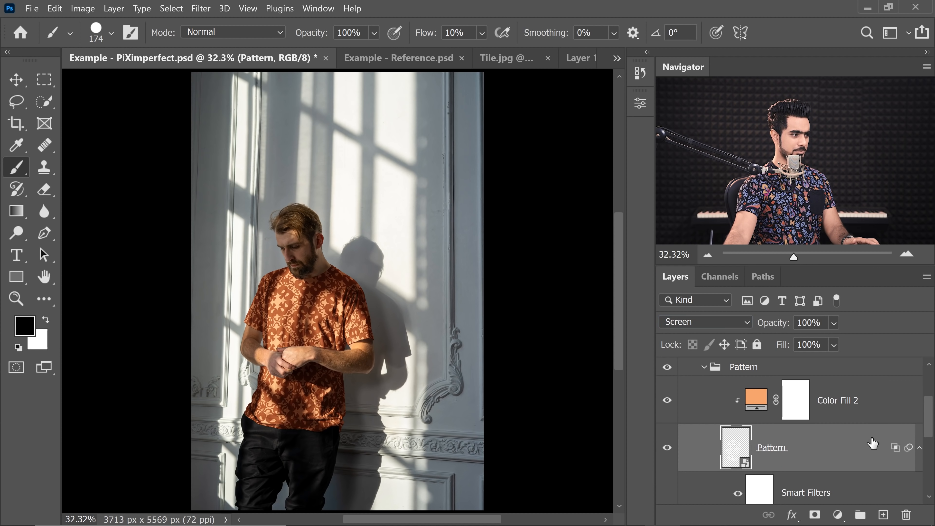
- Open the Pattern layer's blending options and split the Underlying Layer black Blend If slider to 137
double_click(877, 447)
left_click_drag(500, 140, 714, 123)
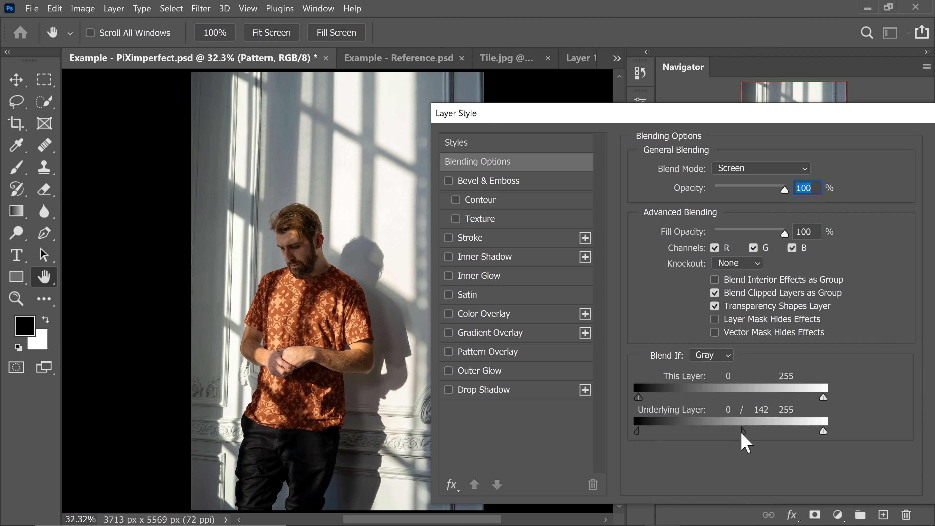
left_click_drag(737, 434, 737, 433)
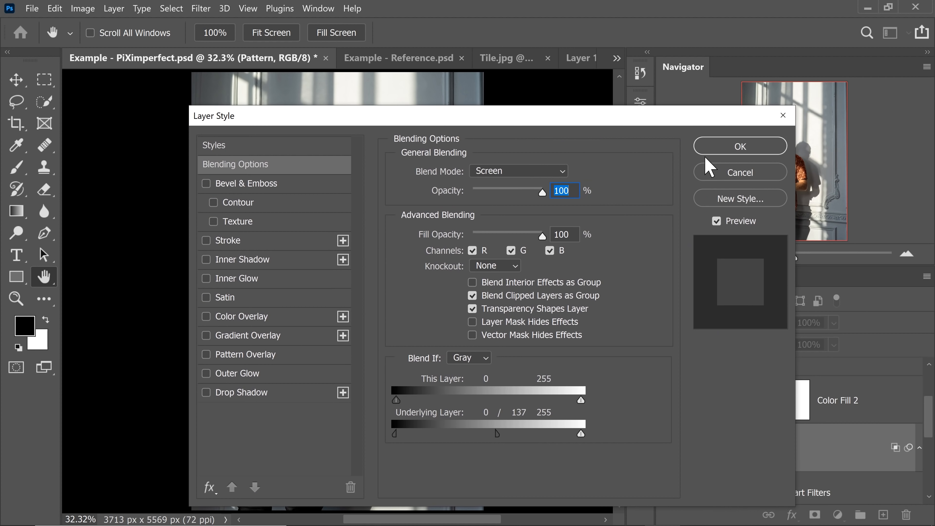